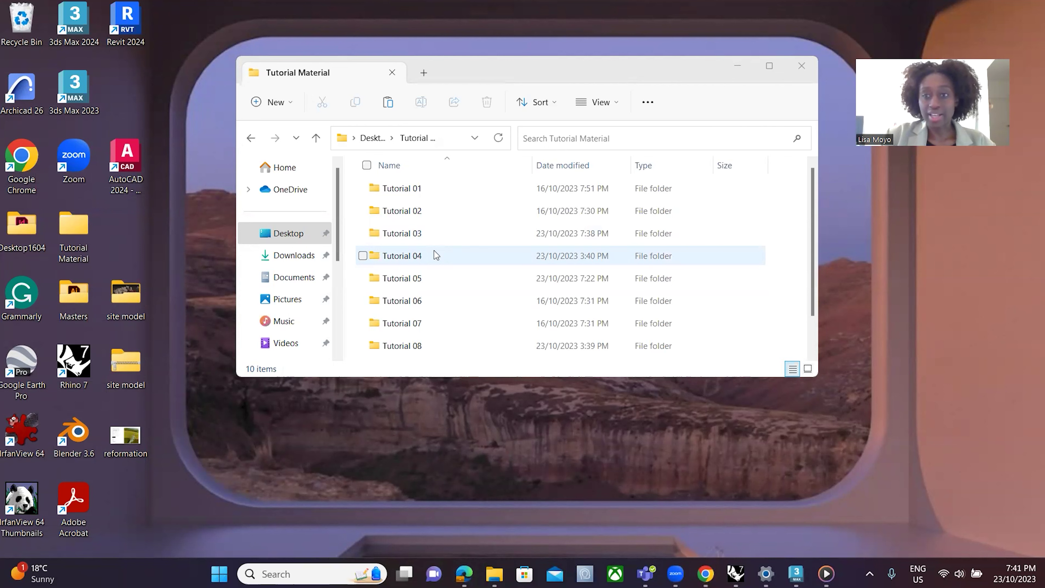
# - Open 500ga_Tank+Saddle from the Tutorial 03 folder, importing it with model units in Millimeters and layout units in Meters
pyautogui.click(412, 241)
pyautogui.doubleClick(412, 241)
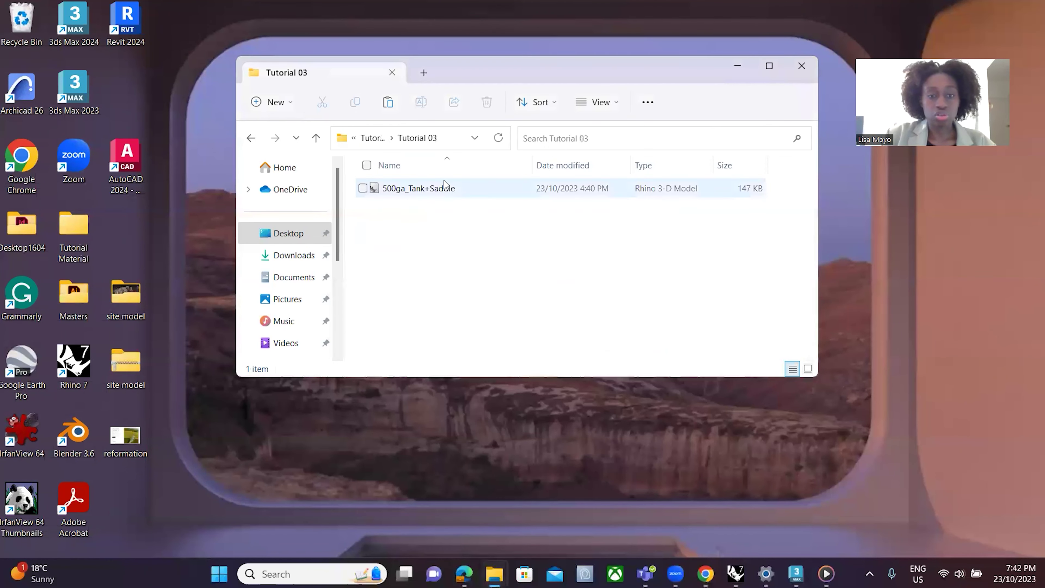
pyautogui.doubleClick(444, 187)
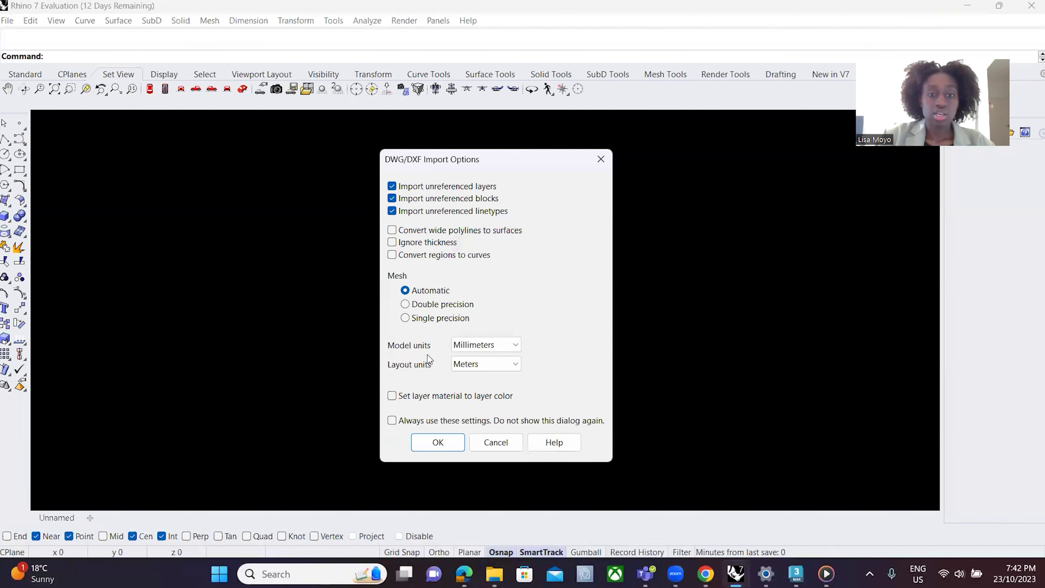
pyautogui.click(463, 347)
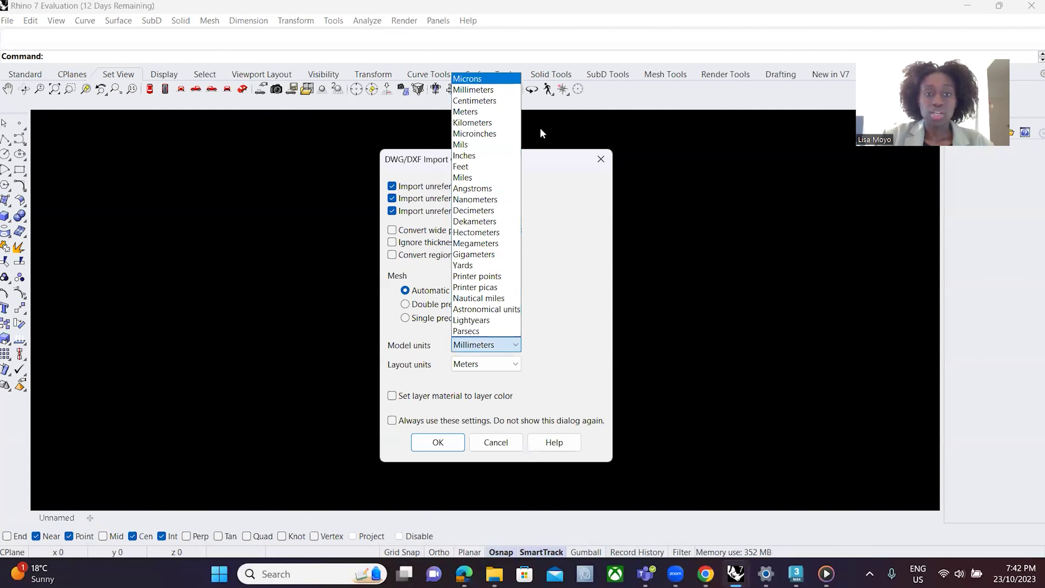
pyautogui.click(485, 345)
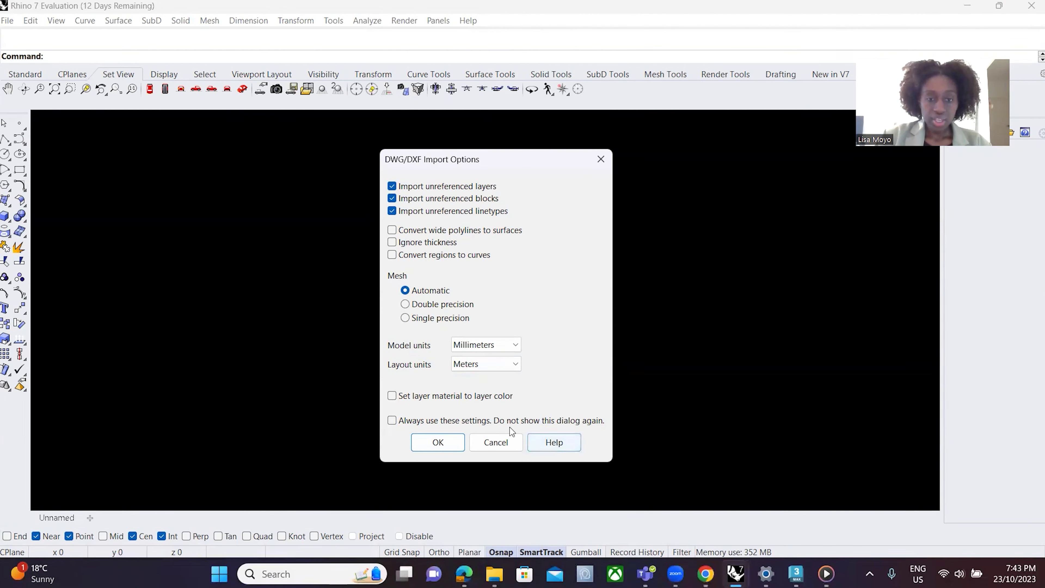
pyautogui.click(436, 443)
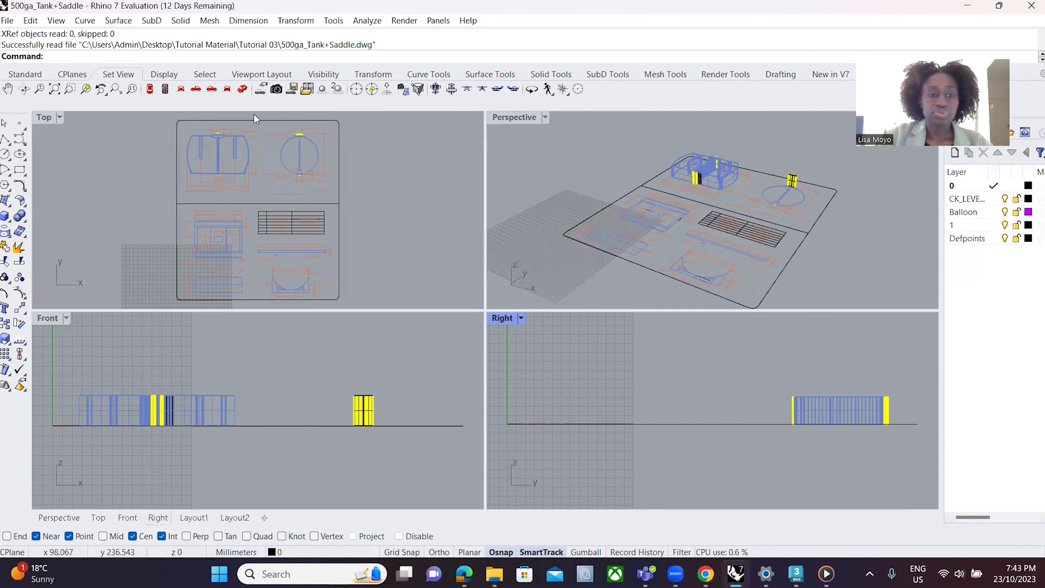
# - Examine the imported tank and saddle drawings in the Top view, including the tank's side and end views
pyautogui.scroll(4, 227, 132)
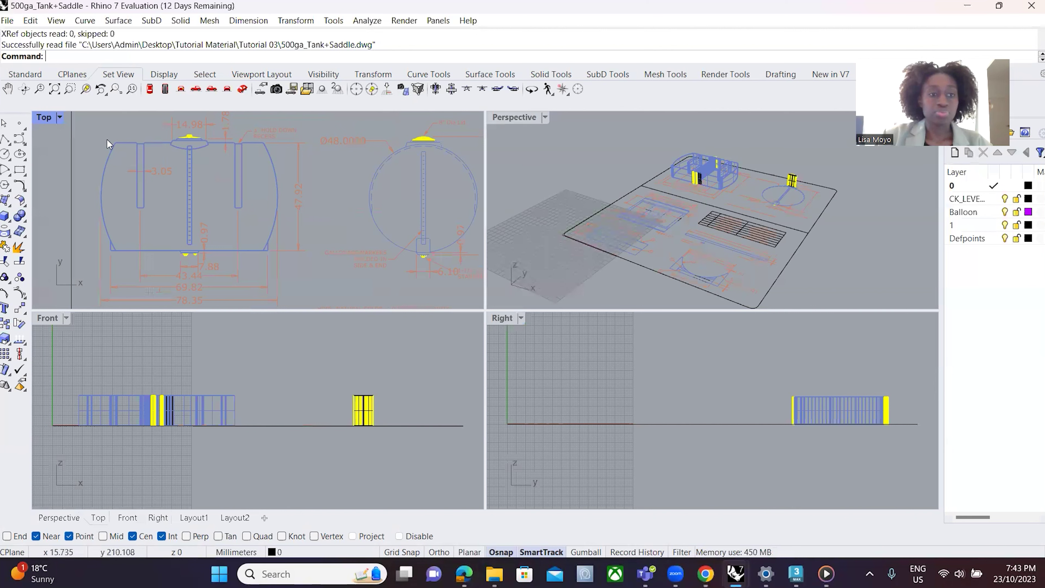
pyautogui.scroll(-5, 325, 197)
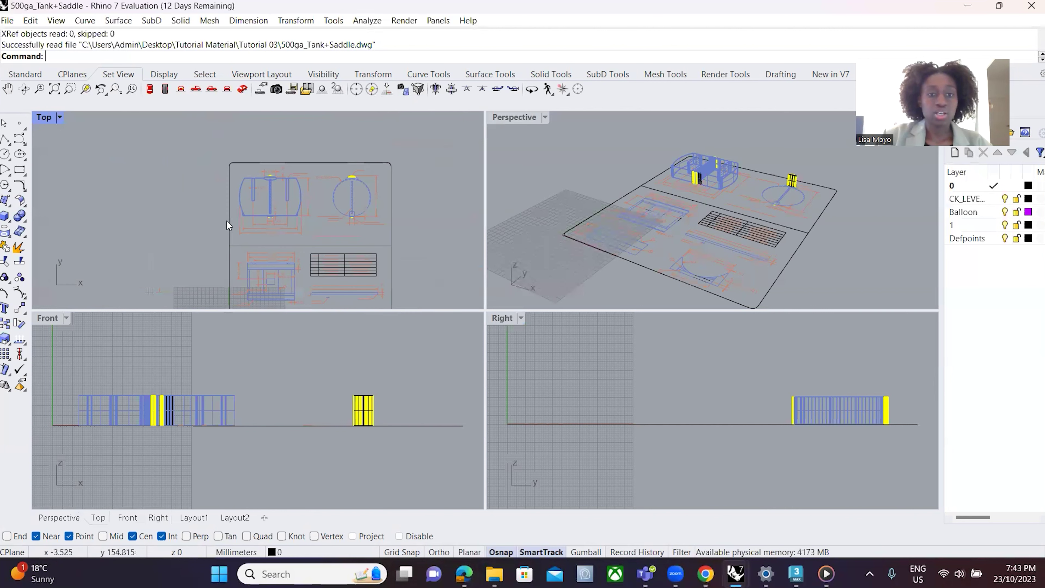
pyautogui.scroll(-1, 403, 482)
pyautogui.scroll(6, 328, 268)
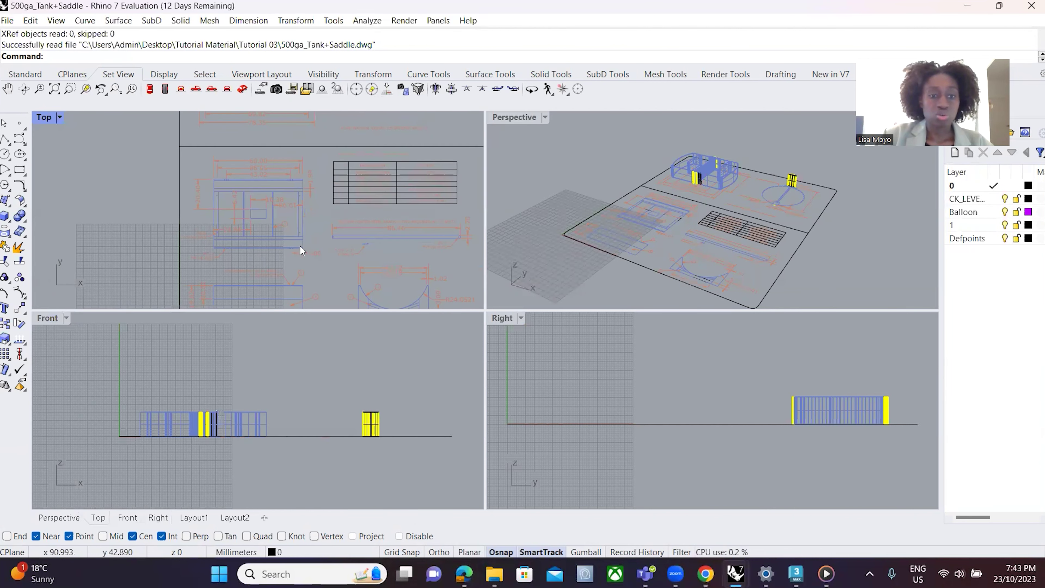
pyautogui.scroll(-4, 157, 209)
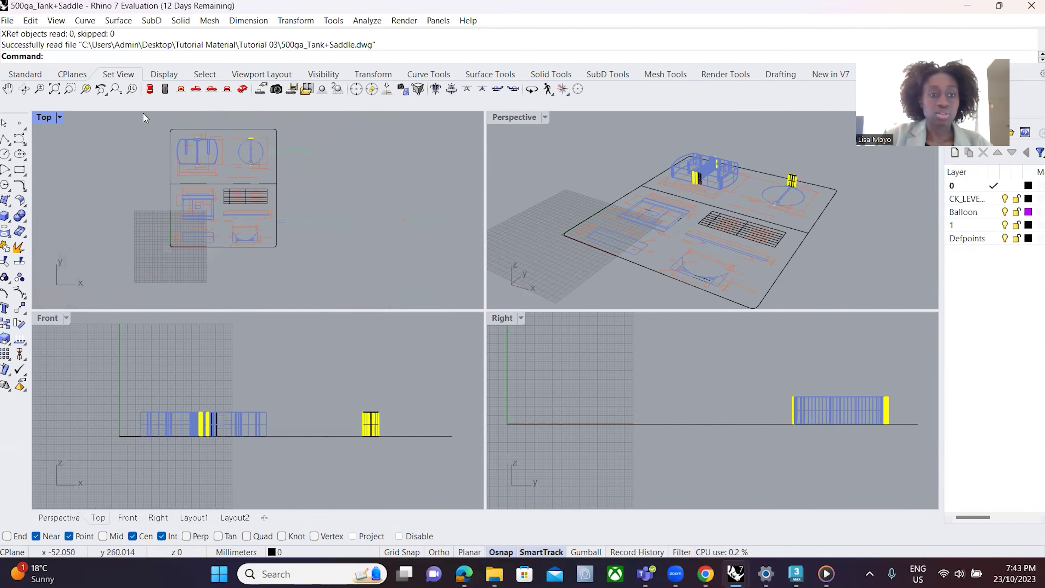
pyautogui.scroll(1, 190, 147)
pyautogui.scroll(5, 189, 147)
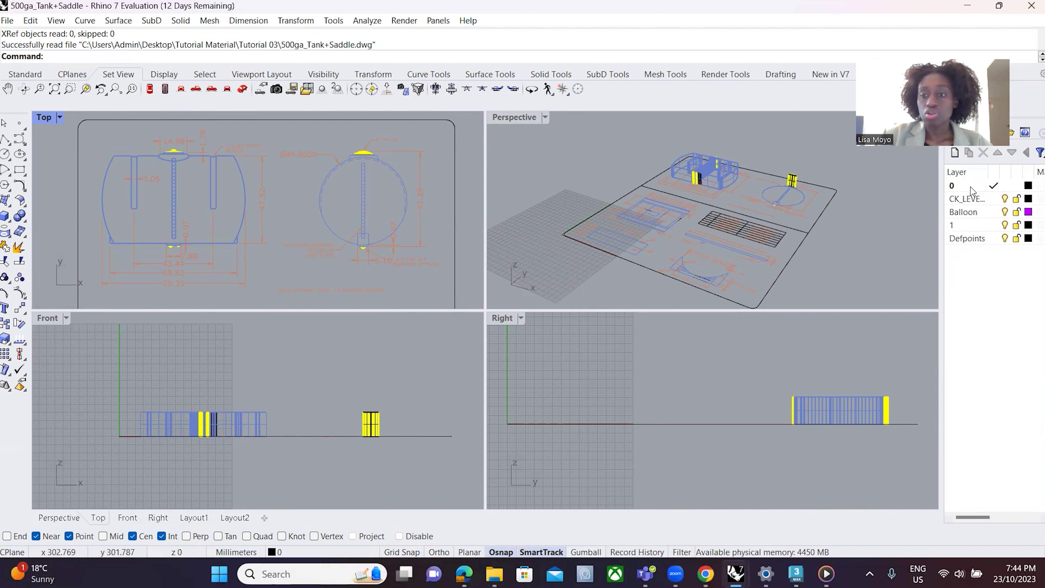
# - Add a new layer, make it current, and lock all the other layers, from 0 through Defpoints
pyautogui.click(954, 152)
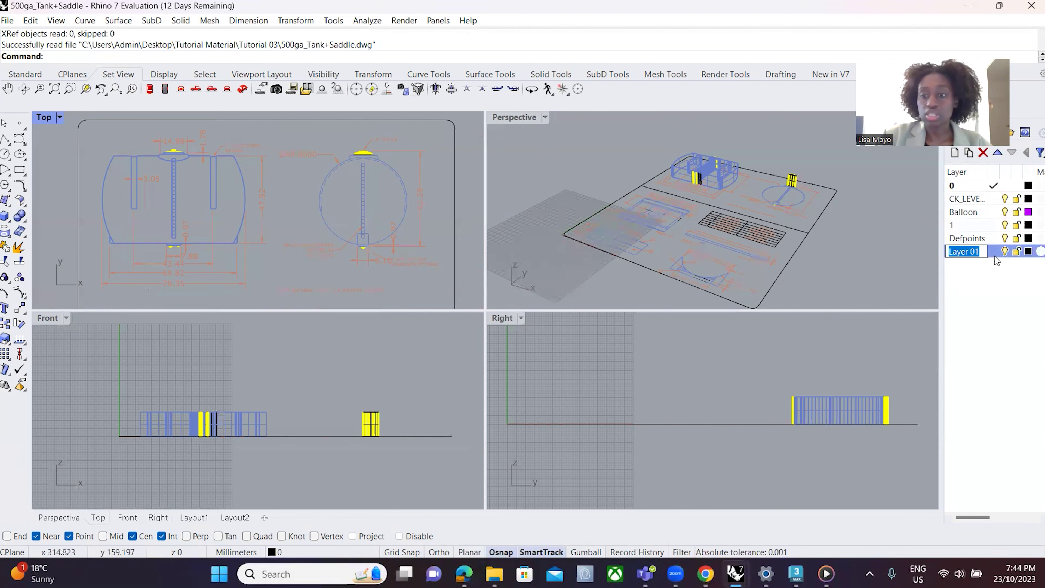
pyautogui.click(995, 252)
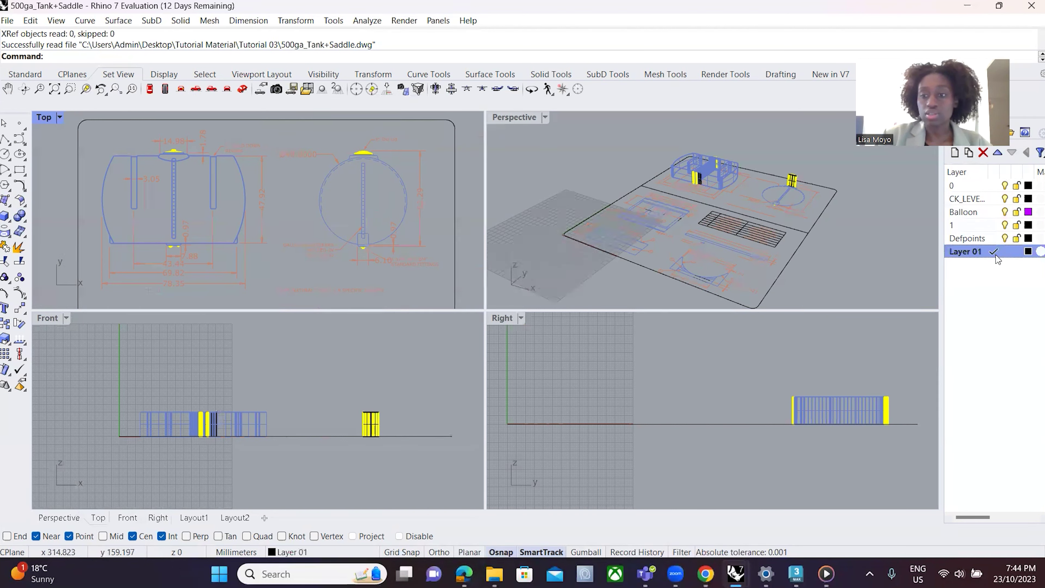
pyautogui.click(1012, 188)
pyautogui.click(1016, 199)
pyautogui.click(1016, 212)
pyautogui.click(1016, 225)
pyautogui.click(1016, 238)
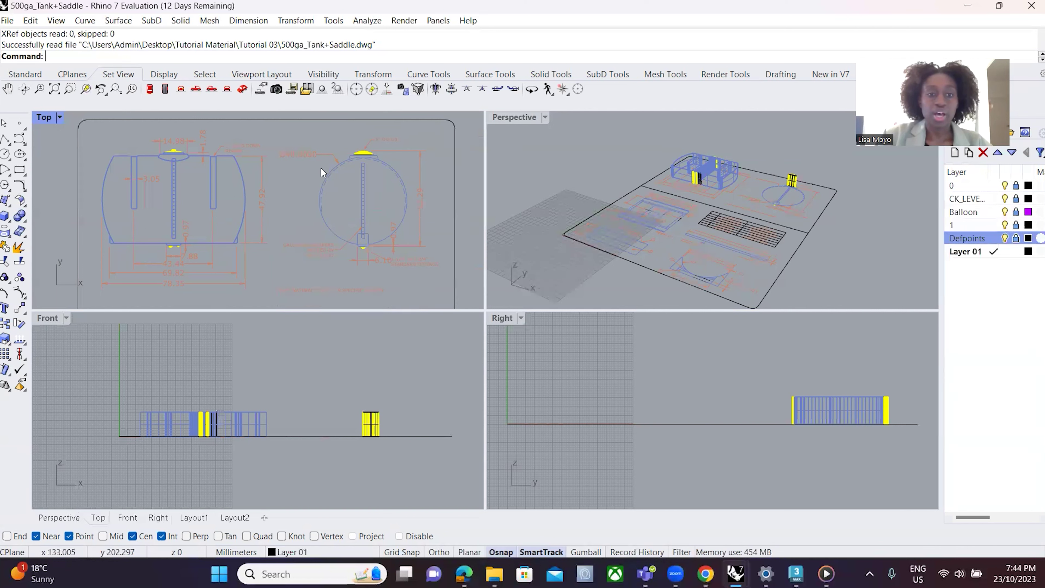
pyautogui.scroll(-3, 329, 196)
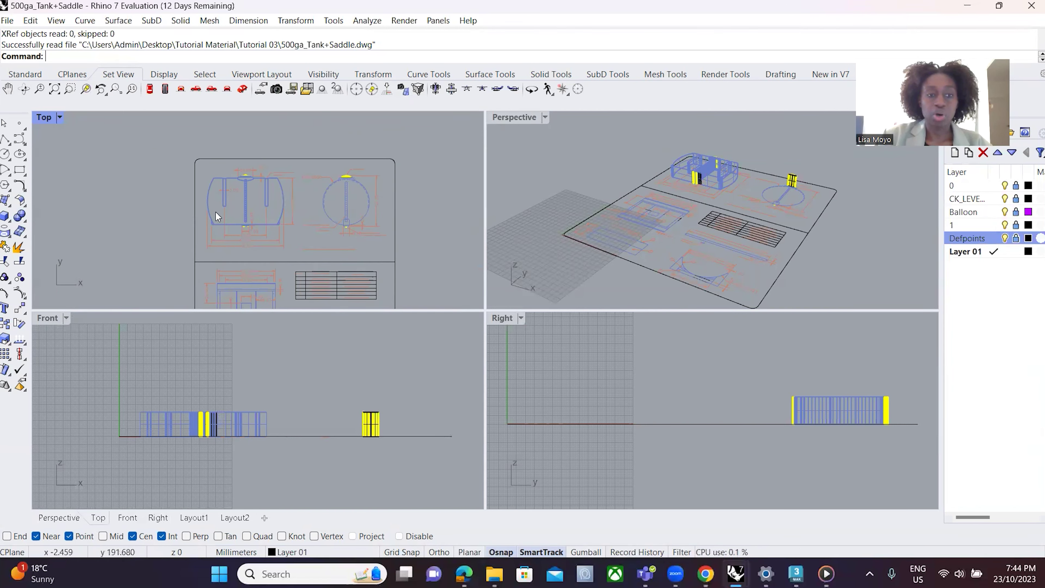
pyautogui.scroll(4, 362, 183)
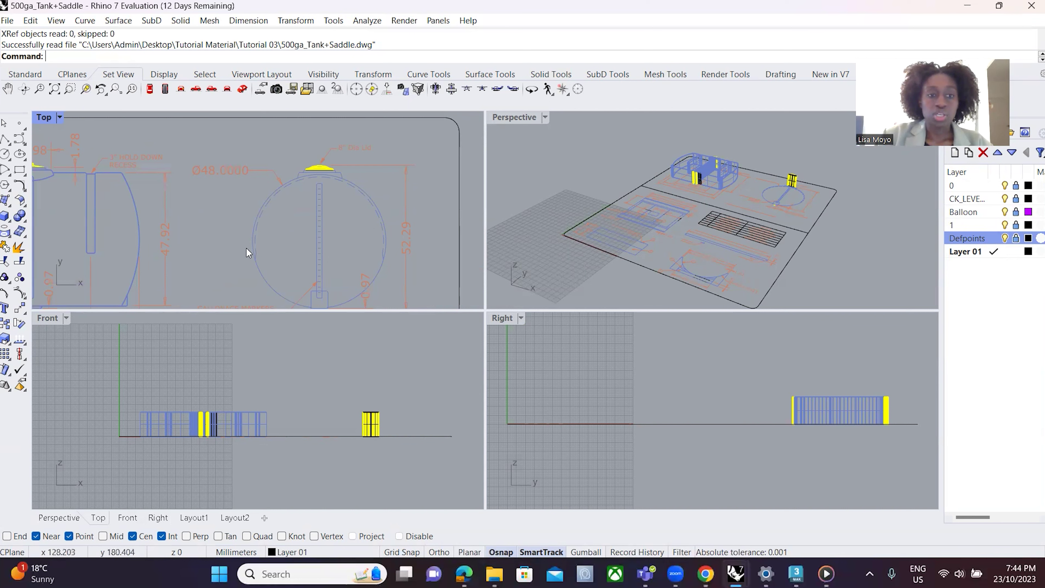
pyautogui.click(5, 139)
pyautogui.scroll(5, 210, 231)
pyautogui.scroll(-5, 210, 232)
pyautogui.click(237, 221)
pyautogui.click(440, 221)
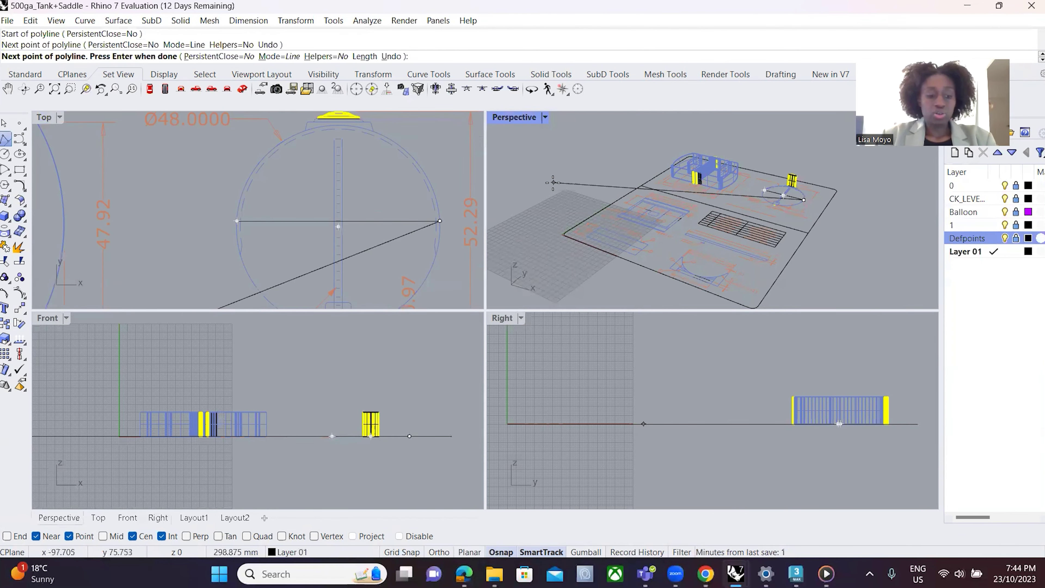
pyautogui.press('Escape')
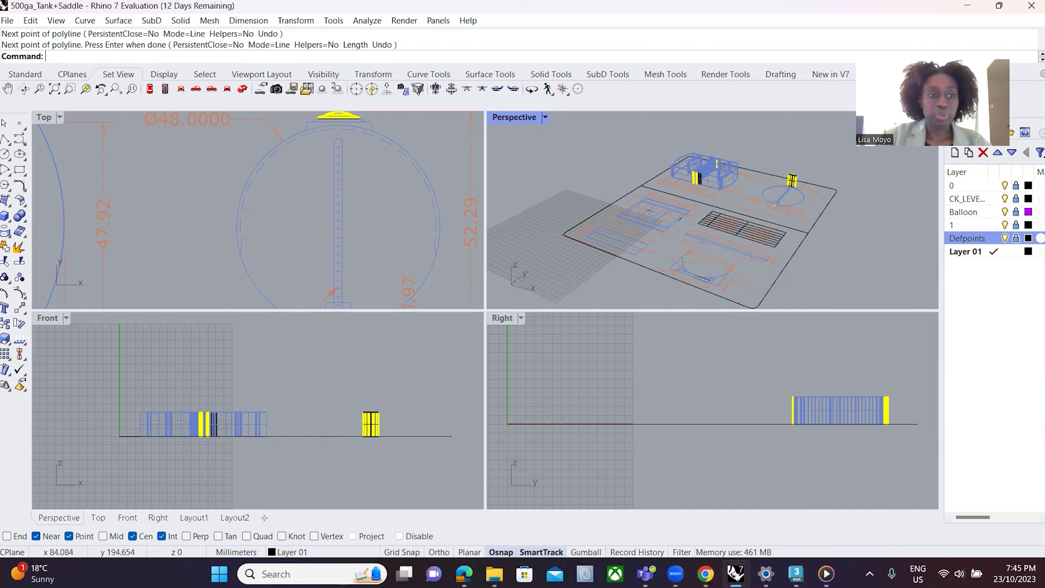
# - Turn on the End object snap and start a polyline from the centre of the tank's circular end view to its left edge
pyautogui.click(5, 139)
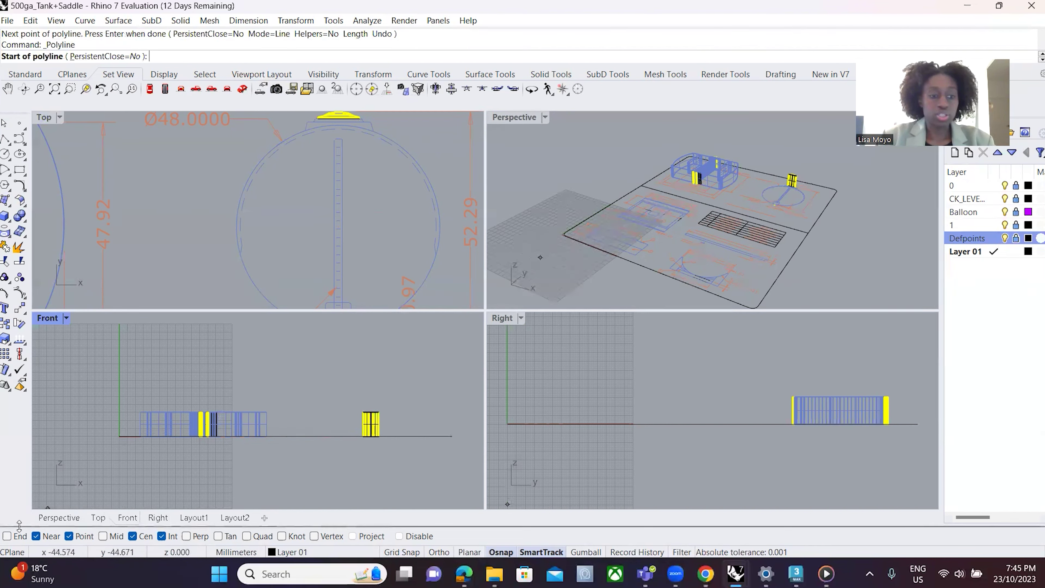
pyautogui.click(16, 537)
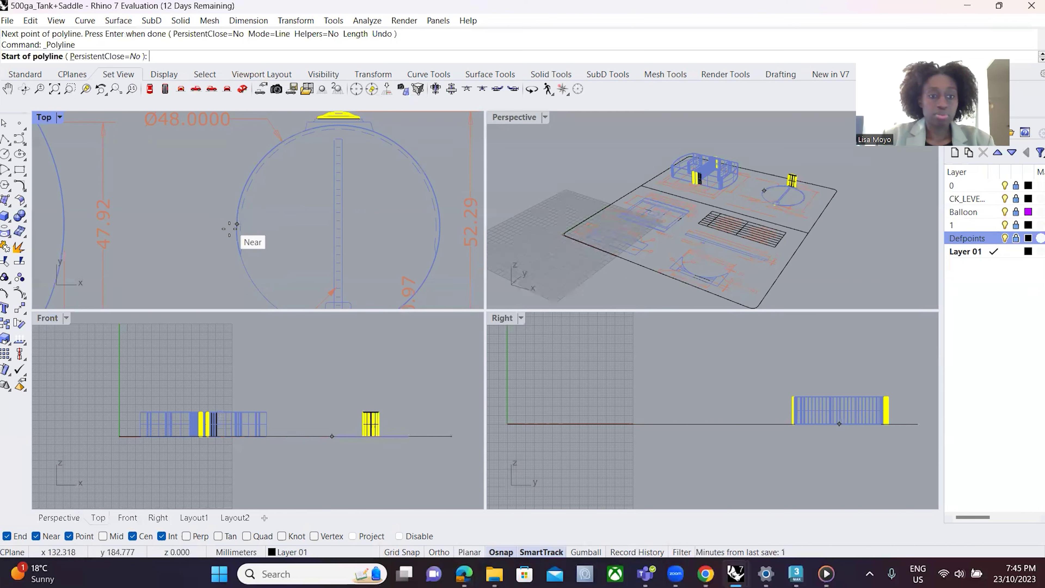
pyautogui.click(254, 279)
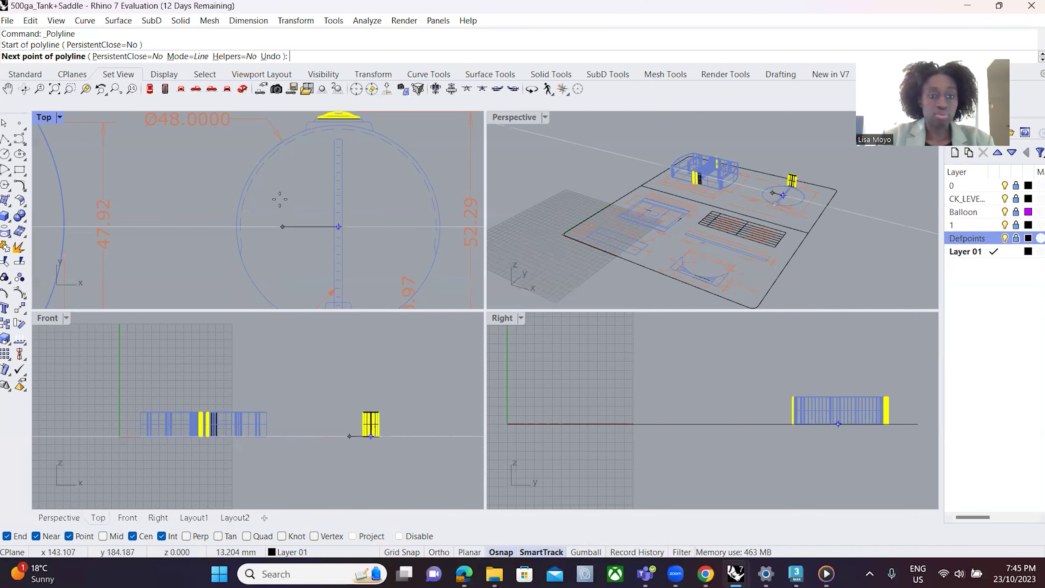
pyautogui.click(237, 226)
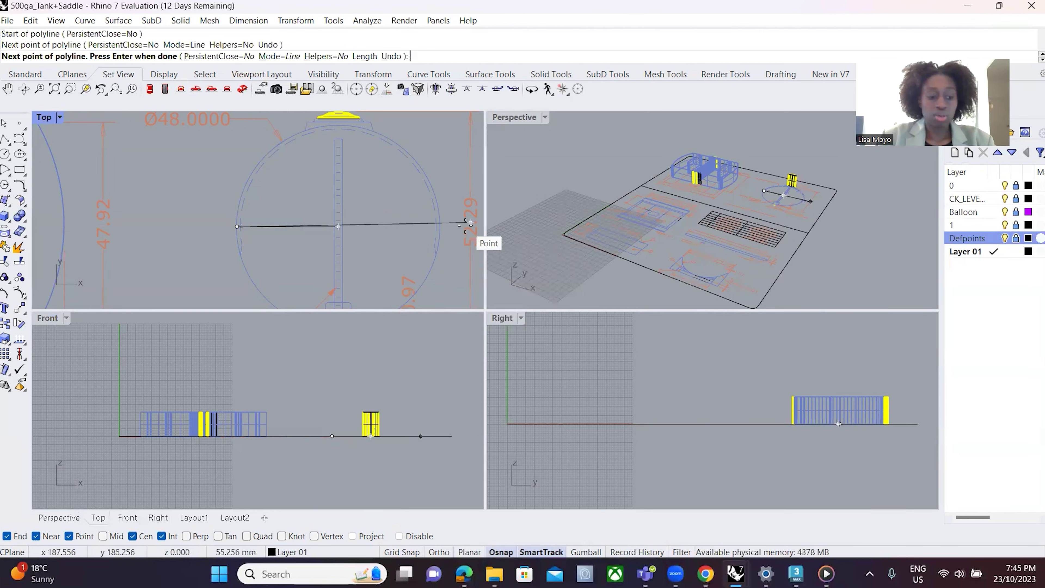
# - With object snaps disabled and Ortho on, extend the polyline horizontally about 48 mm to the circle's right edge and finish it
pyautogui.press('F8')
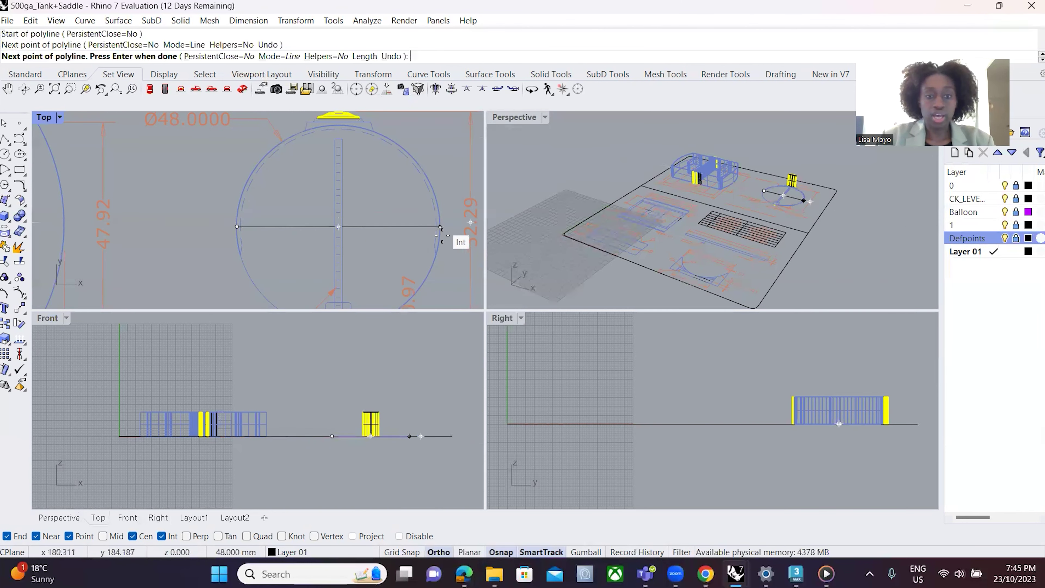
pyautogui.press('F8')
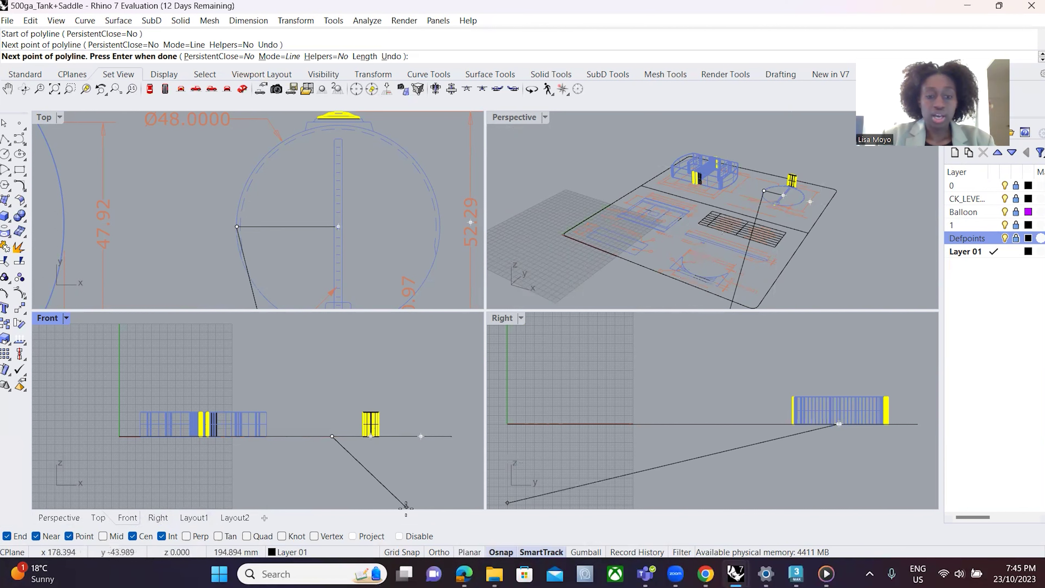
pyautogui.click(406, 534)
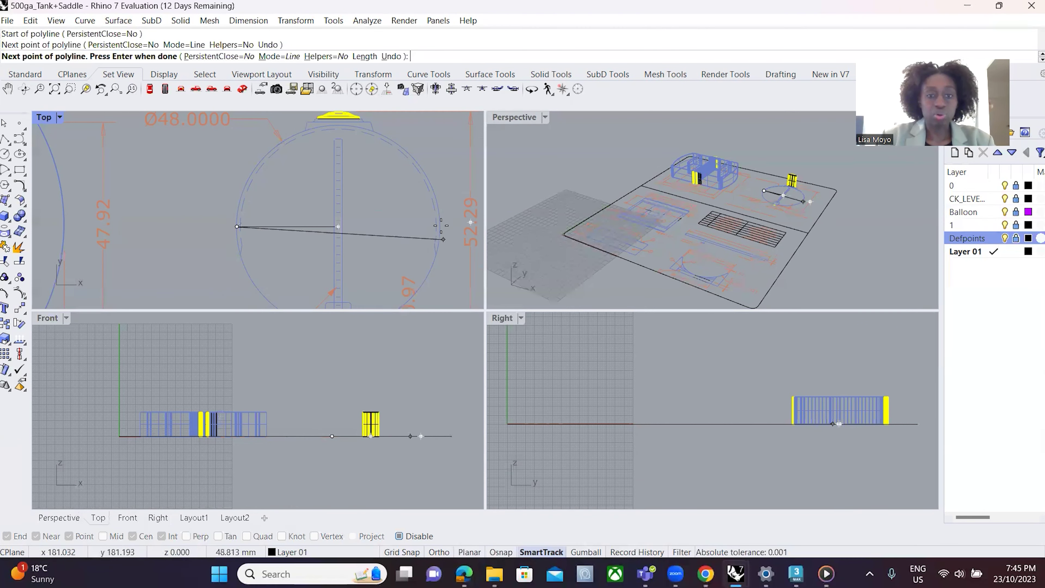
pyautogui.press('F8')
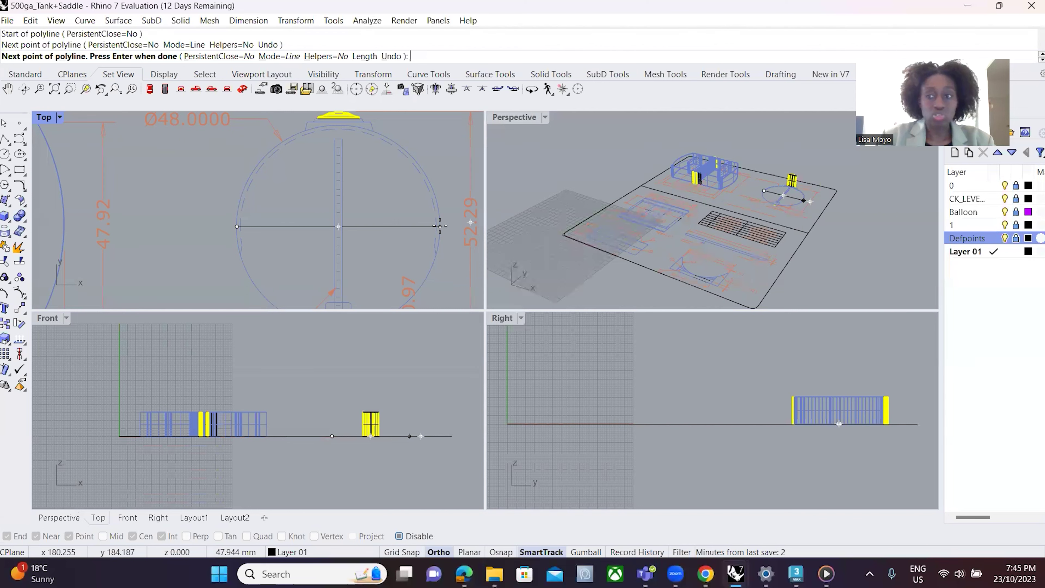
pyautogui.scroll(5, 440, 226)
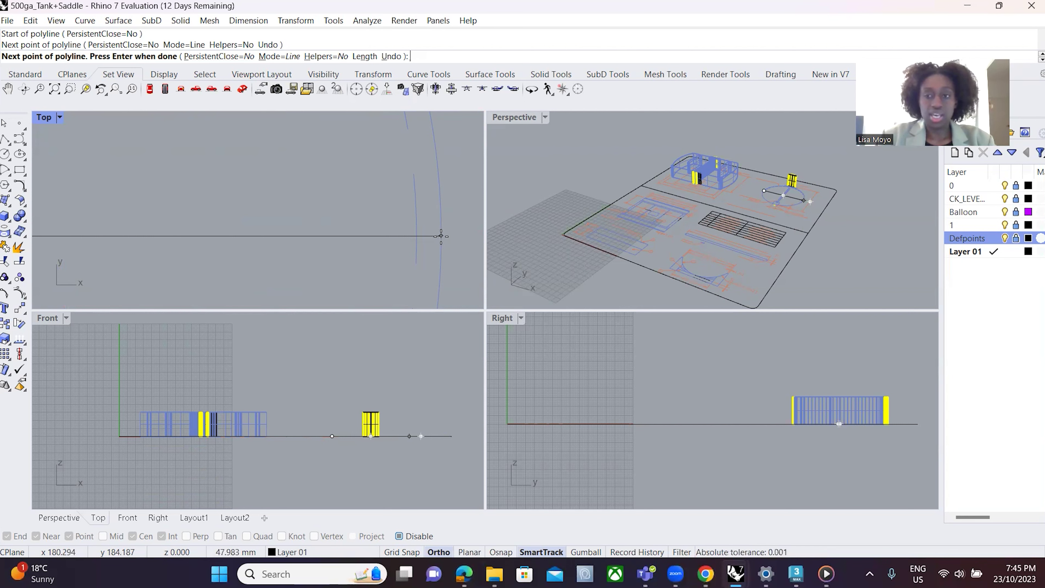
pyautogui.click(440, 236)
pyautogui.press('F8')
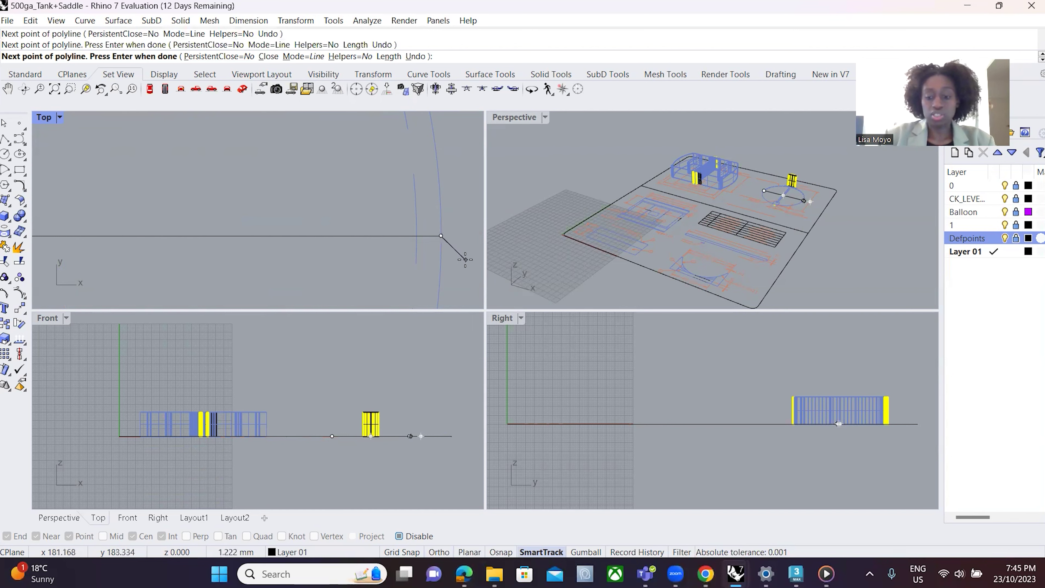
pyautogui.press('Return')
pyautogui.scroll(-5, 386, 178)
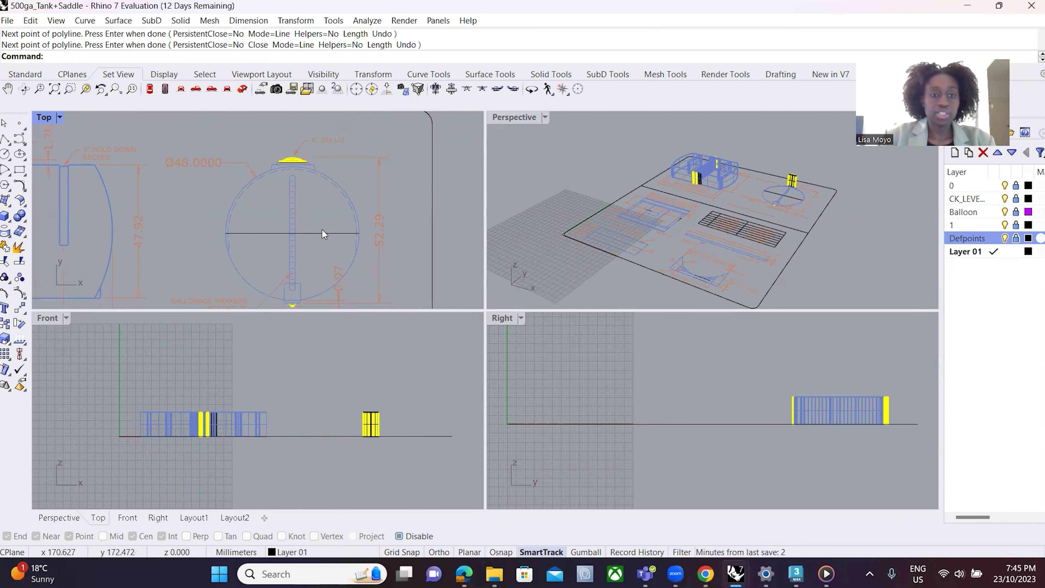
# - Start a new polyline at the left end of the line across the tank's circular end view, then disable object snaps
pyautogui.scroll(3, 210, 240)
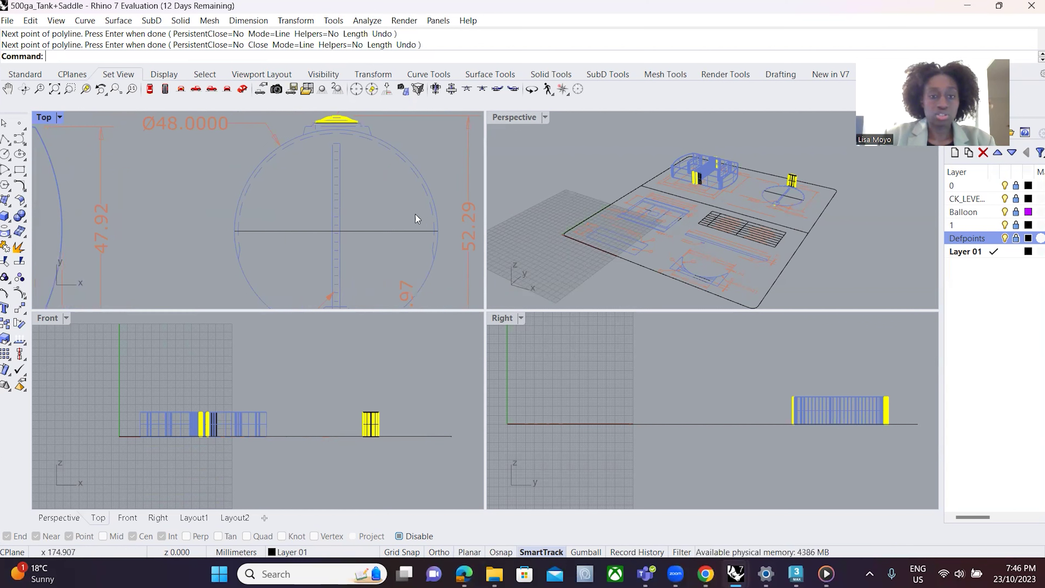
pyautogui.click(5, 140)
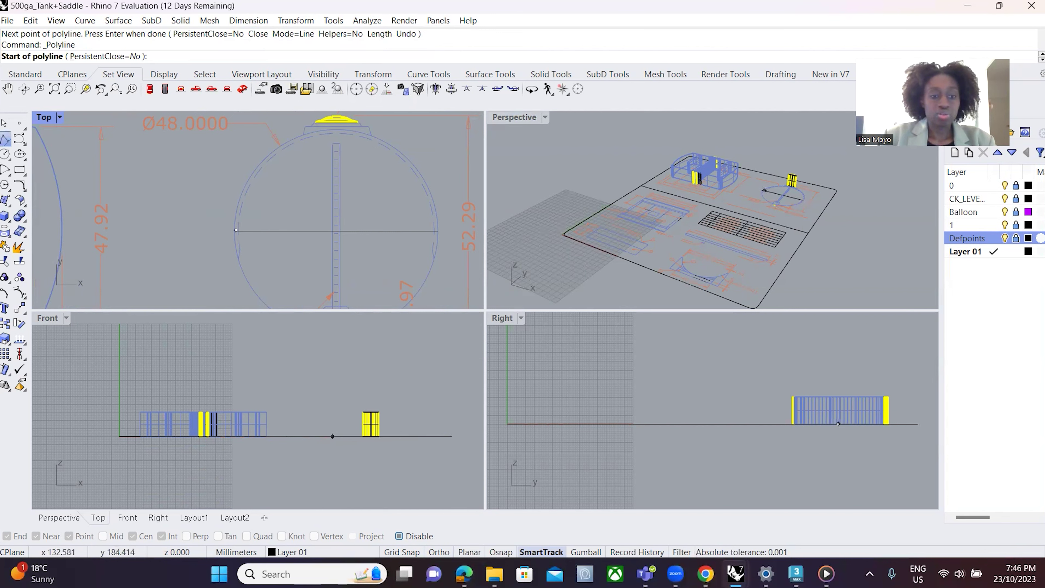
pyautogui.click(399, 536)
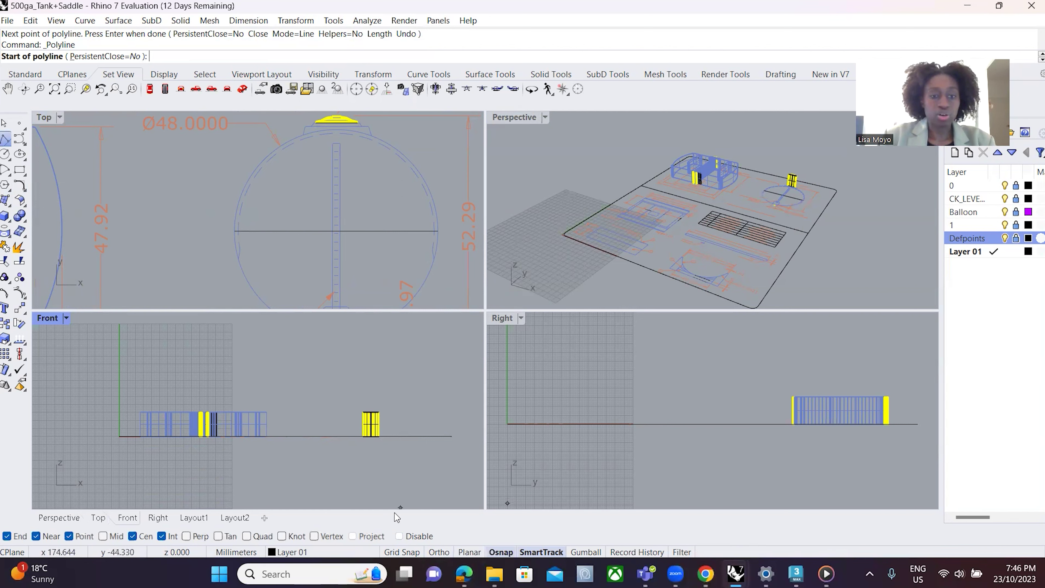
pyautogui.click(235, 232)
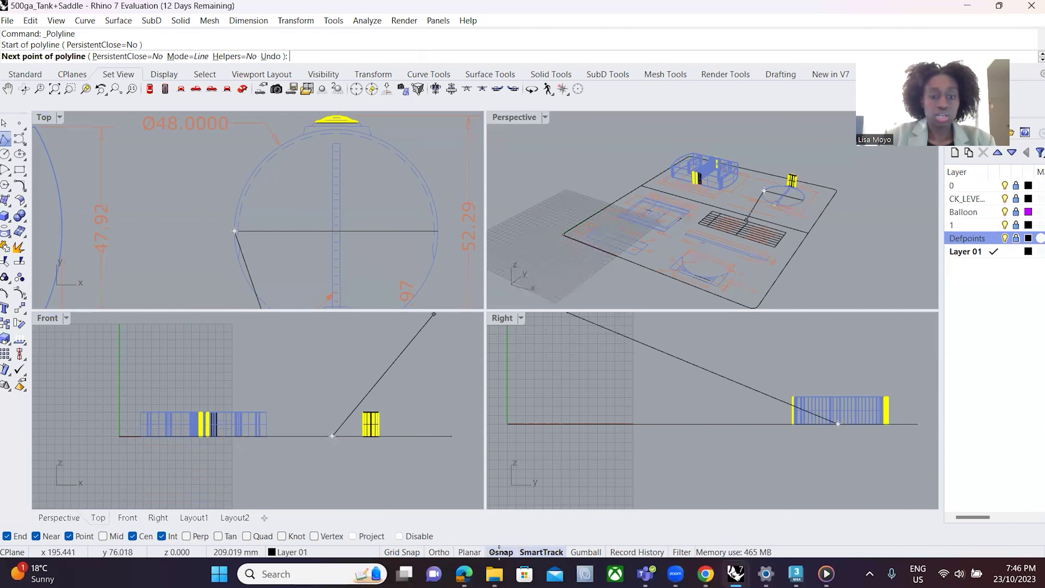
pyautogui.click(401, 535)
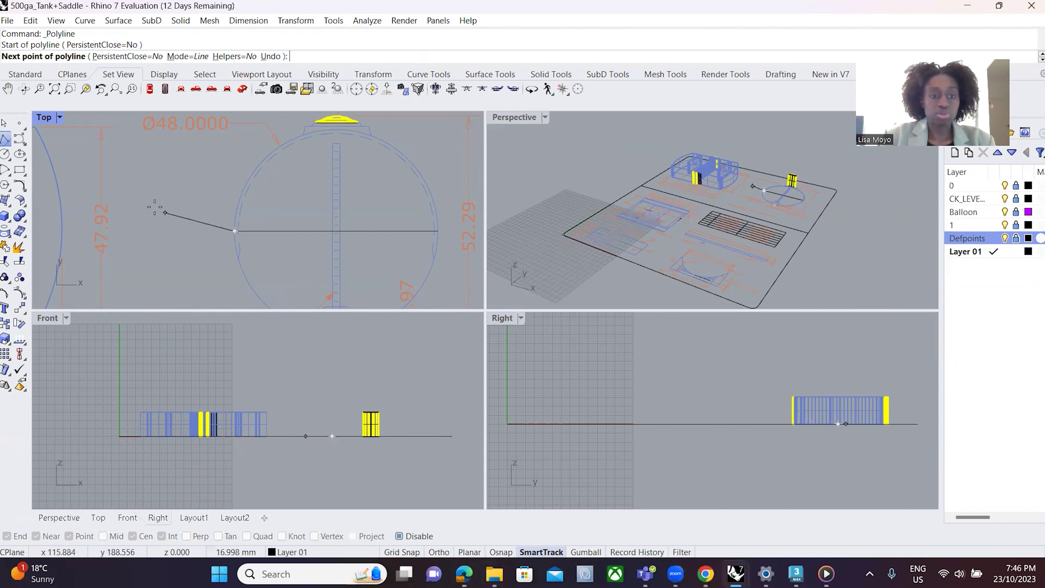
# - Enter a length of 25000 mm for the polyline's first segment
pyautogui.scroll(-5, 441, 216)
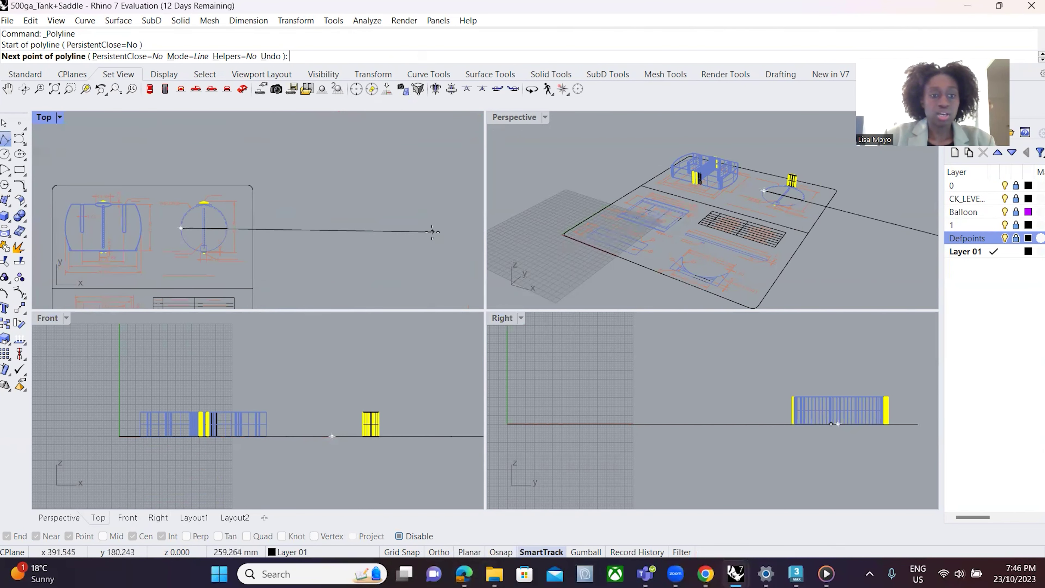
pyautogui.write('25')
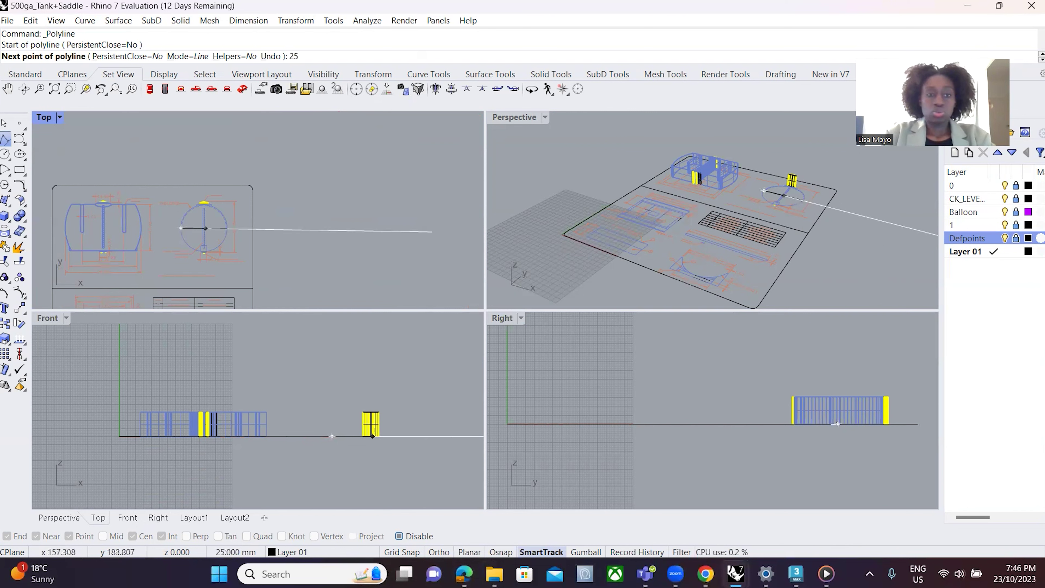
pyautogui.write('0')
pyautogui.press('BackSpace')
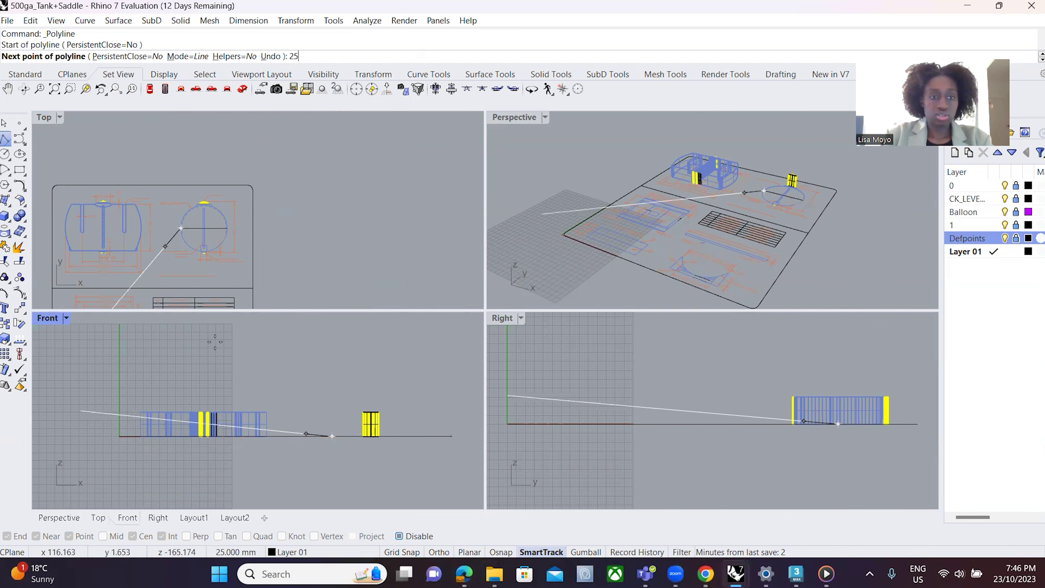
pyautogui.press('F8')
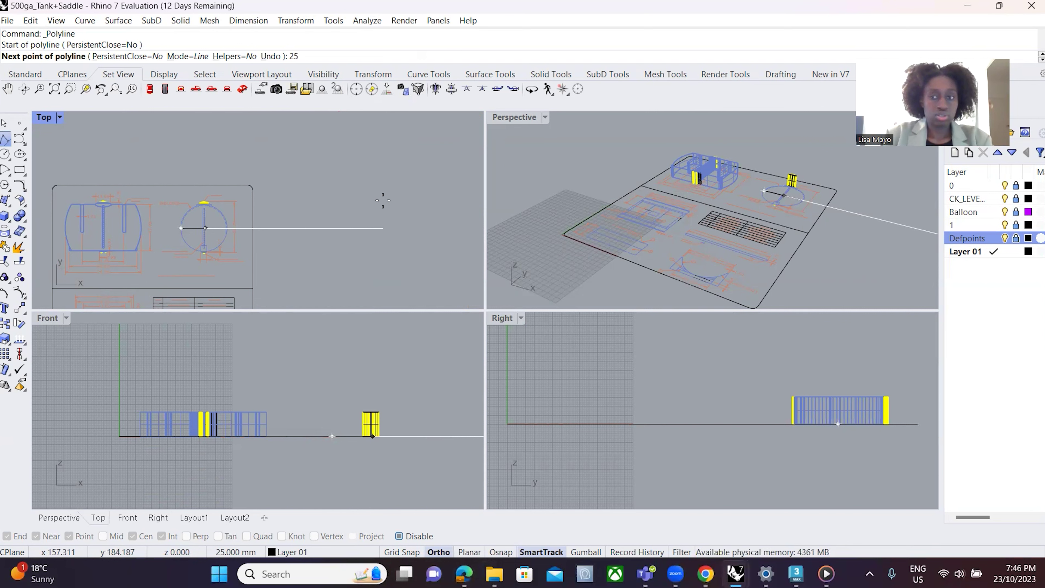
pyautogui.press('F8')
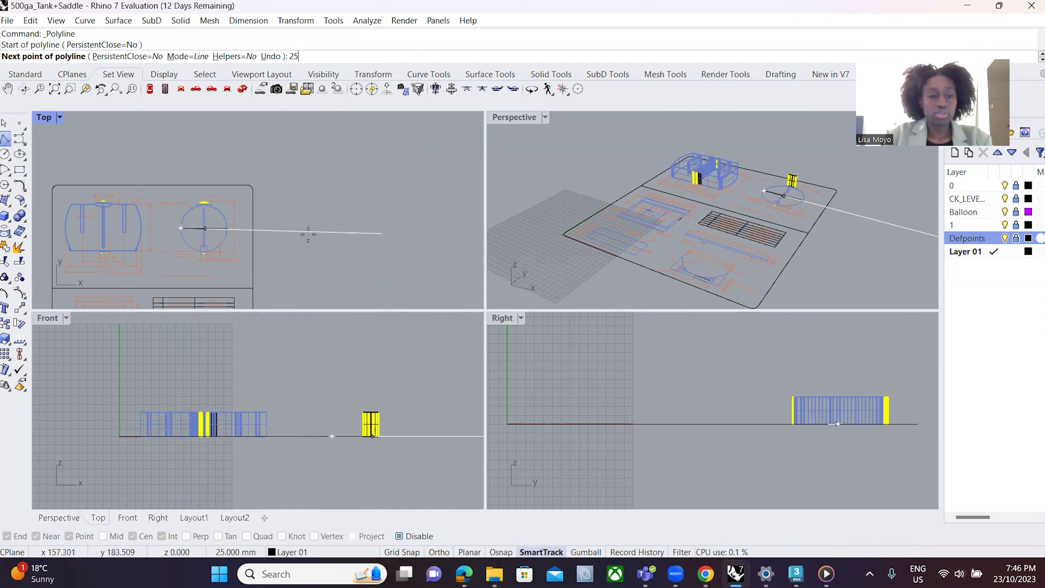
pyautogui.scroll(5, 298, 236)
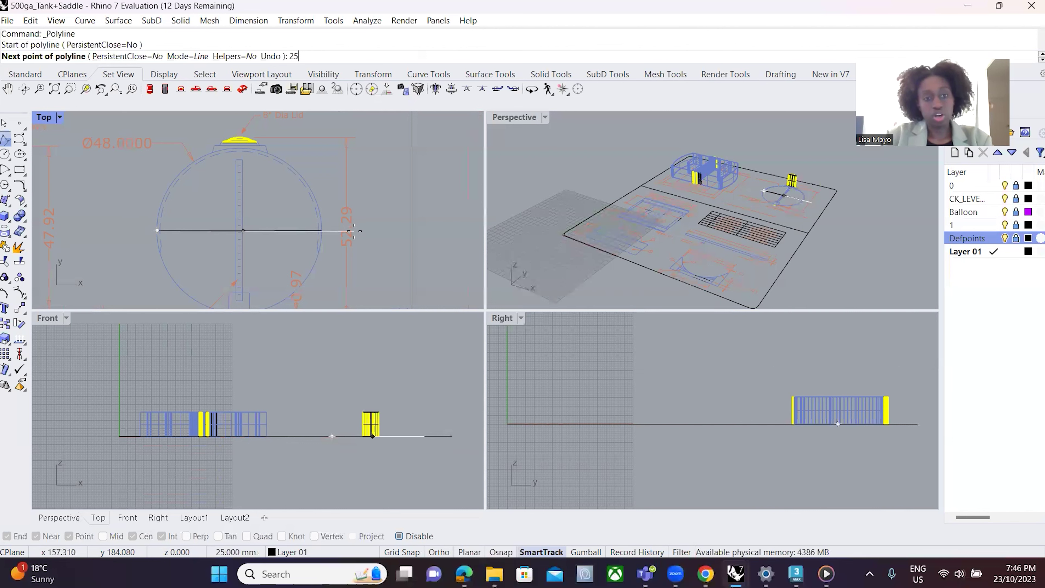
pyautogui.scroll(-2, 283, 225)
pyautogui.scroll(-1, 283, 225)
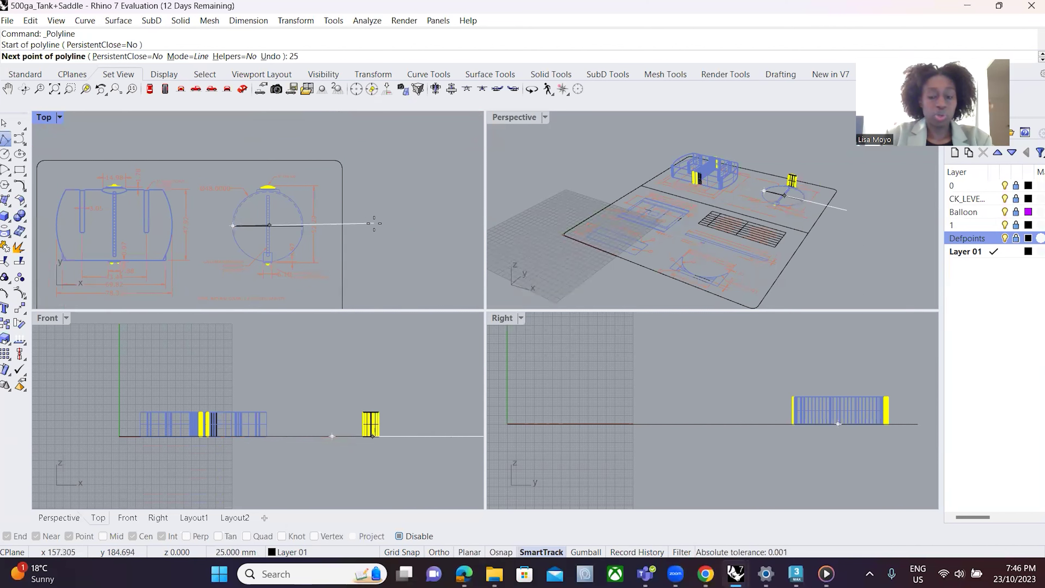
pyautogui.write('00')
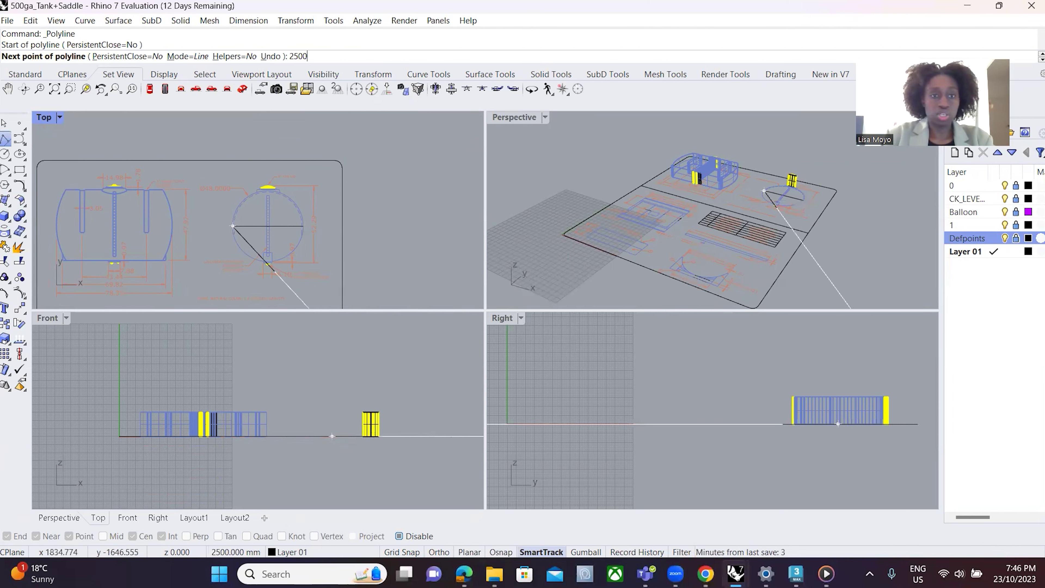
pyautogui.write('0')
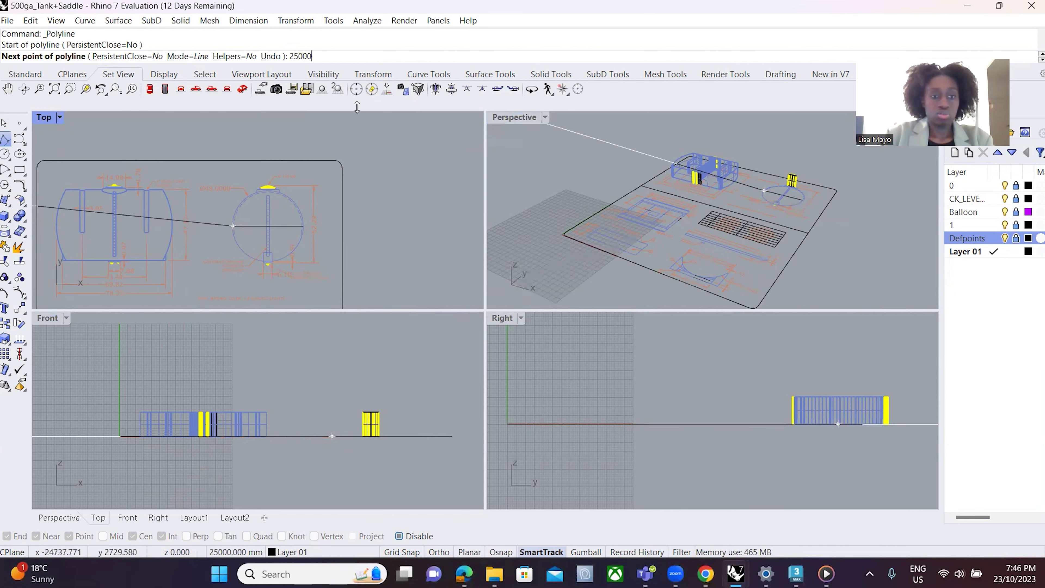
# - With Ortho on, place the 25000 mm segment horizontally past the tank's end view and finish the polyline
pyautogui.scroll(-6, 289, 207)
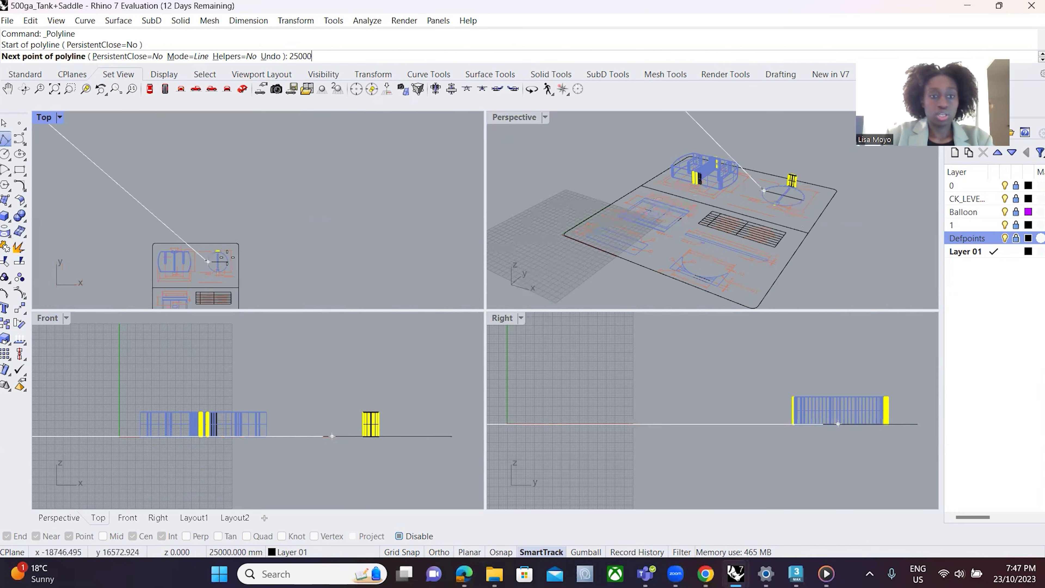
pyautogui.scroll(-4, 289, 208)
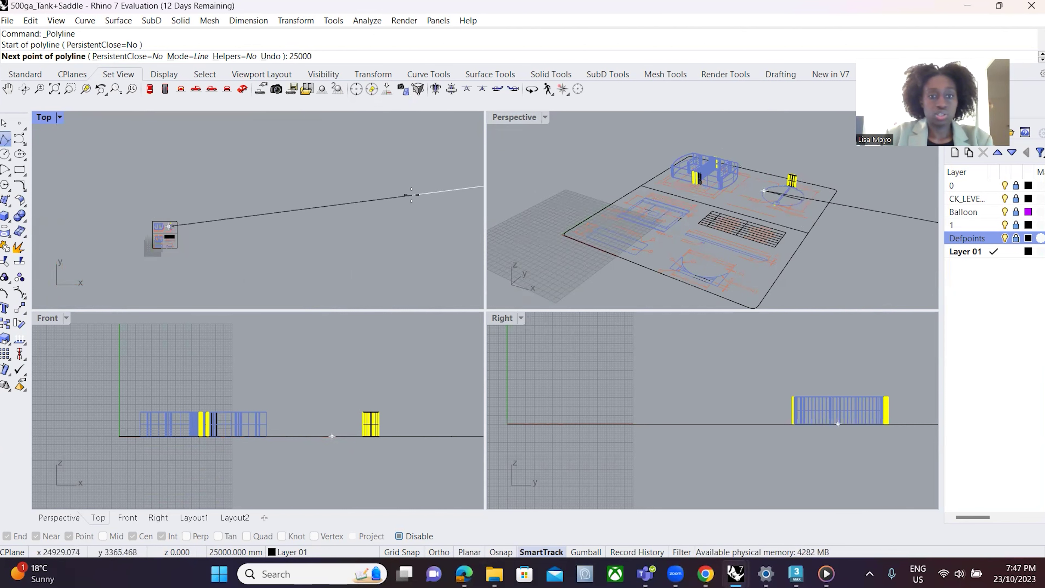
pyautogui.moveTo(209, 190); pyautogui.dragTo(287, 193, button='right')
pyautogui.scroll(5, 298, 192)
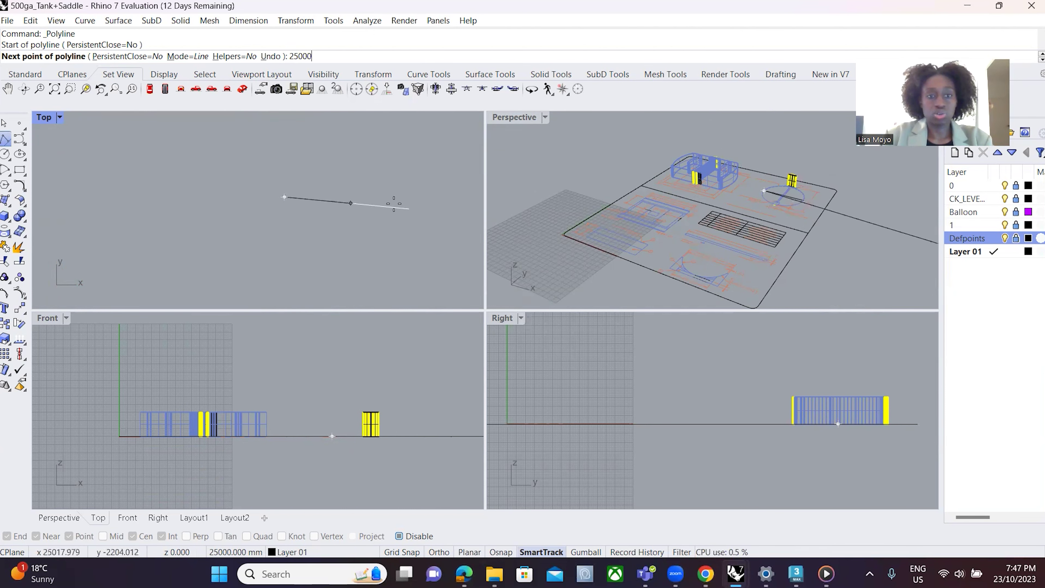
pyautogui.scroll(3, 378, 198)
pyautogui.press('F8')
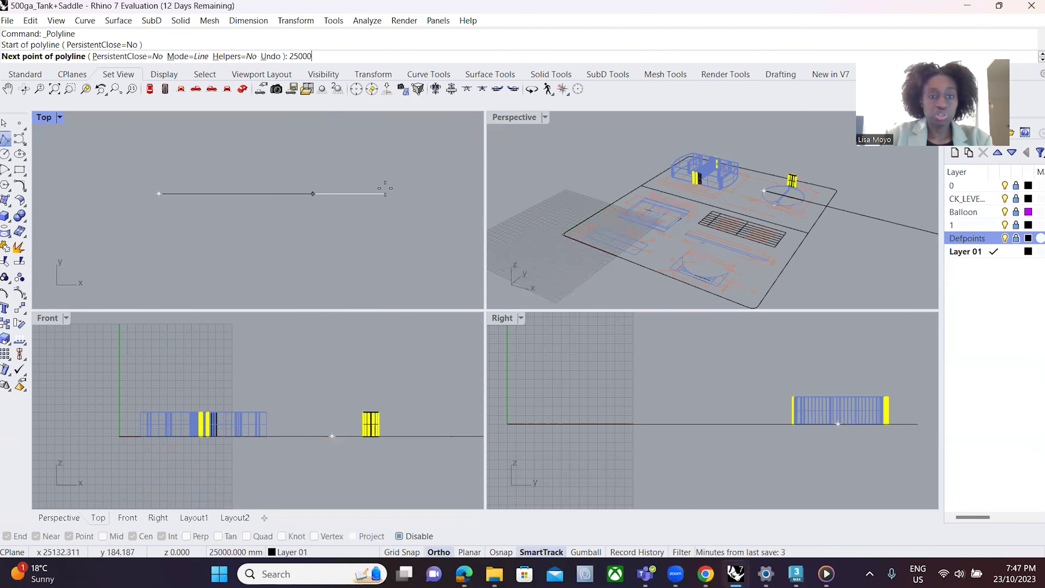
pyautogui.press('Return')
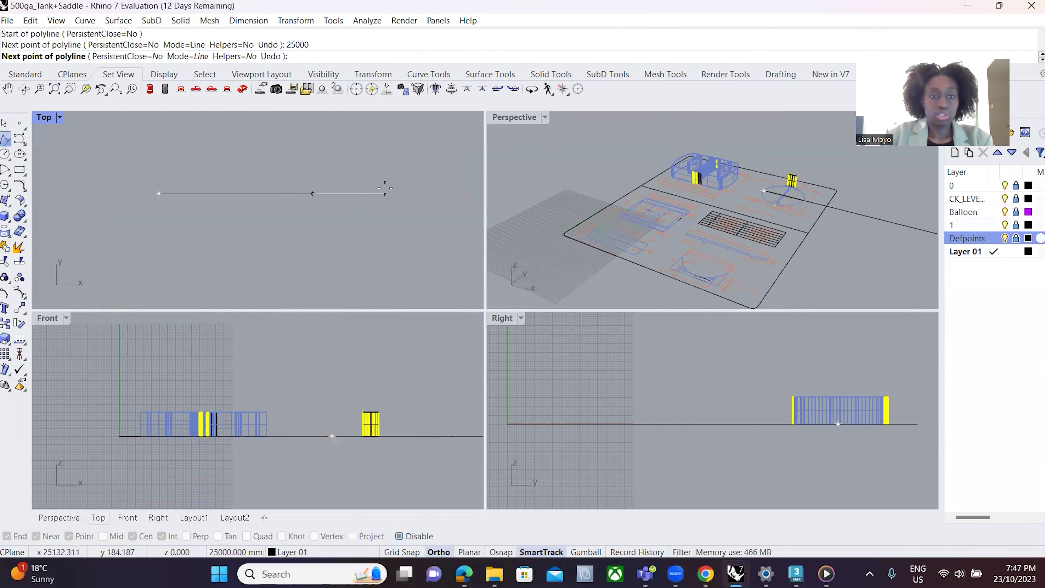
pyautogui.click(385, 188)
pyautogui.press('F8')
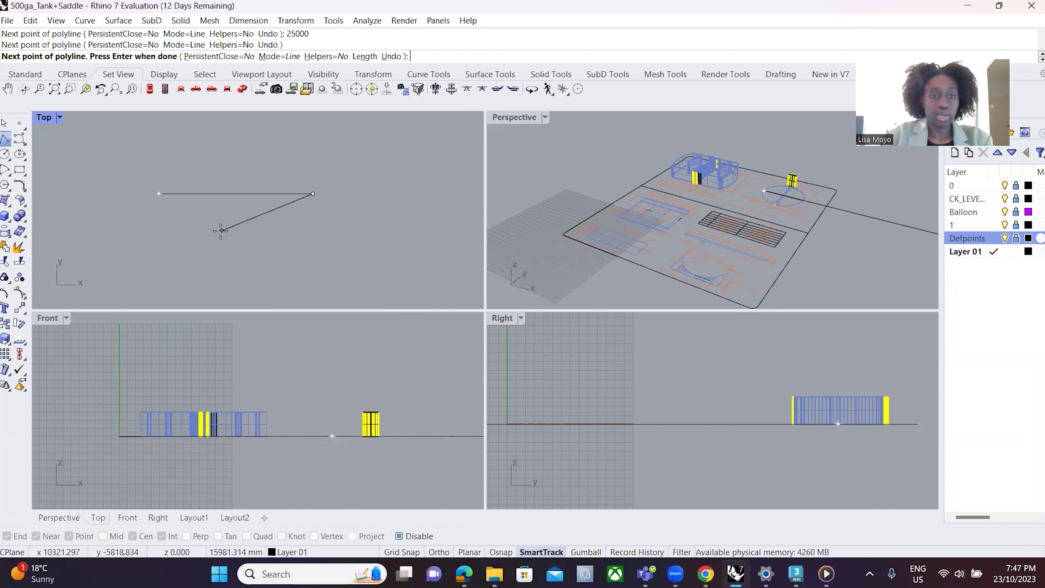
pyautogui.scroll(4, 372, 151)
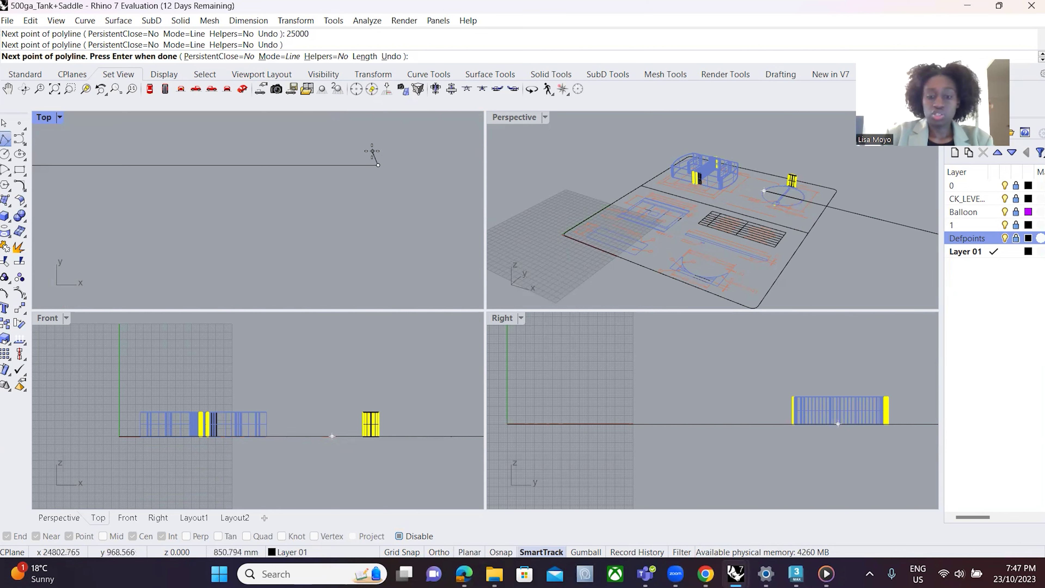
pyautogui.press('Return')
# - Unlock all the imported drawing's layers, from 0 through Defpoints
pyautogui.scroll(-2, 386, 201)
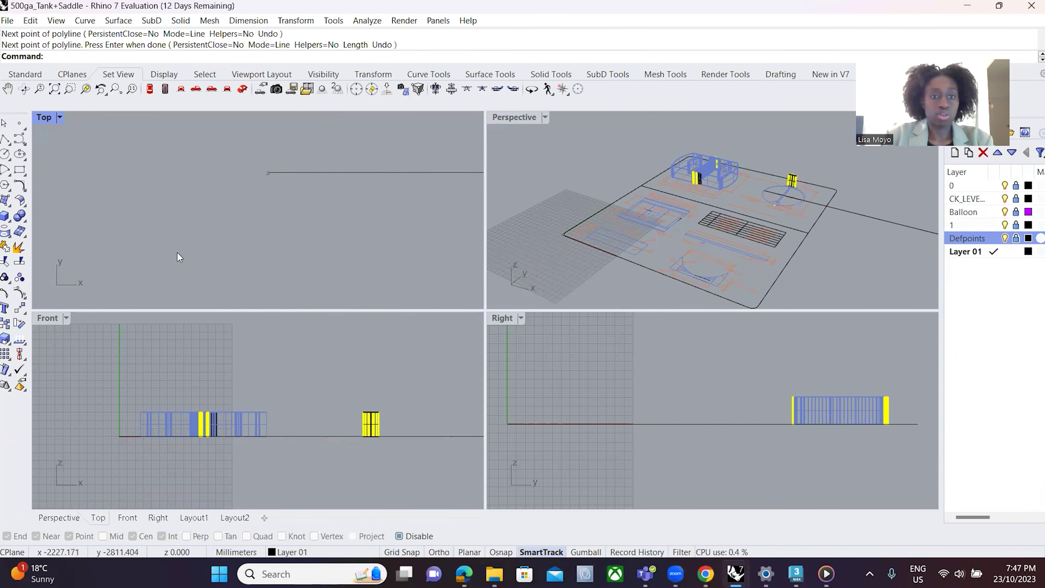
pyautogui.scroll(4, 206, 183)
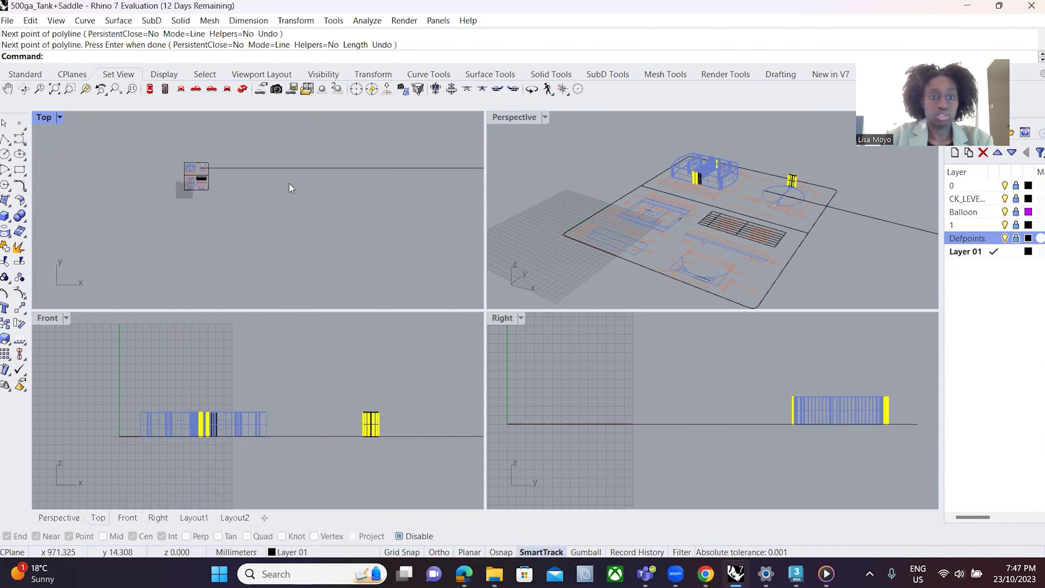
pyautogui.scroll(3, 160, 155)
pyautogui.scroll(2, 209, 177)
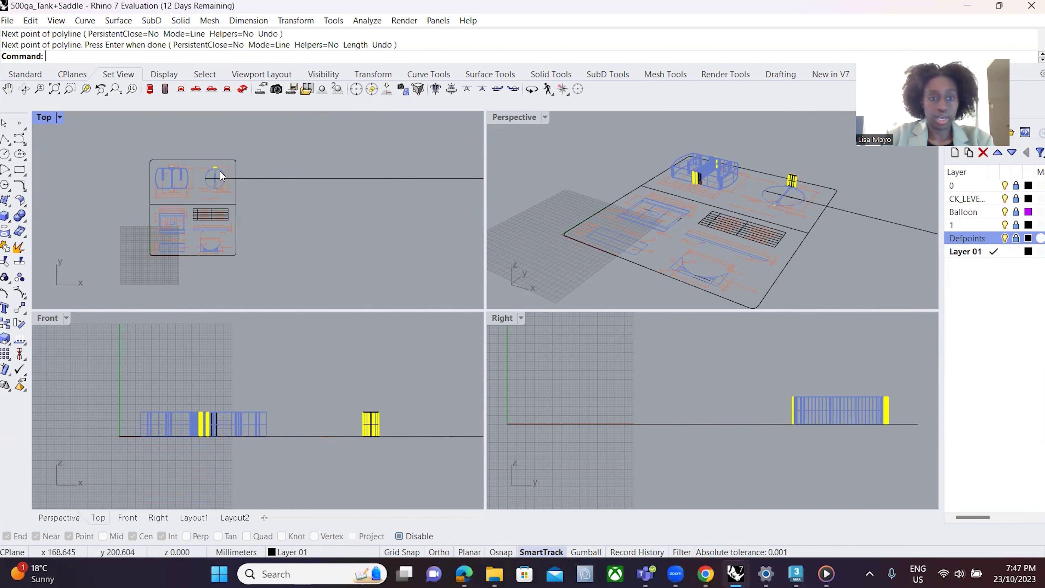
pyautogui.scroll(1, 216, 214)
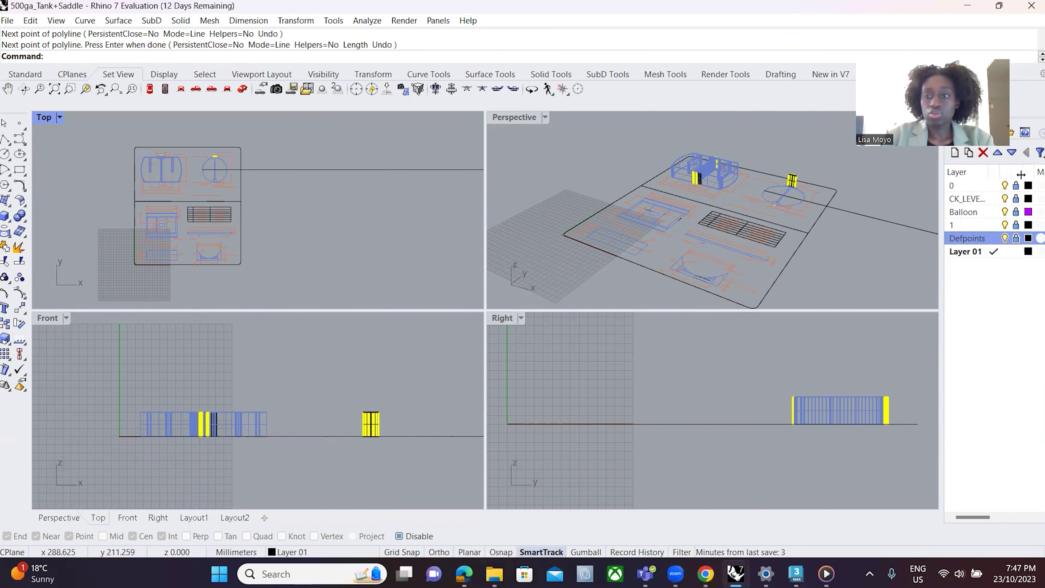
pyautogui.moveTo(1016, 186); pyautogui.dragTo(1016, 225)
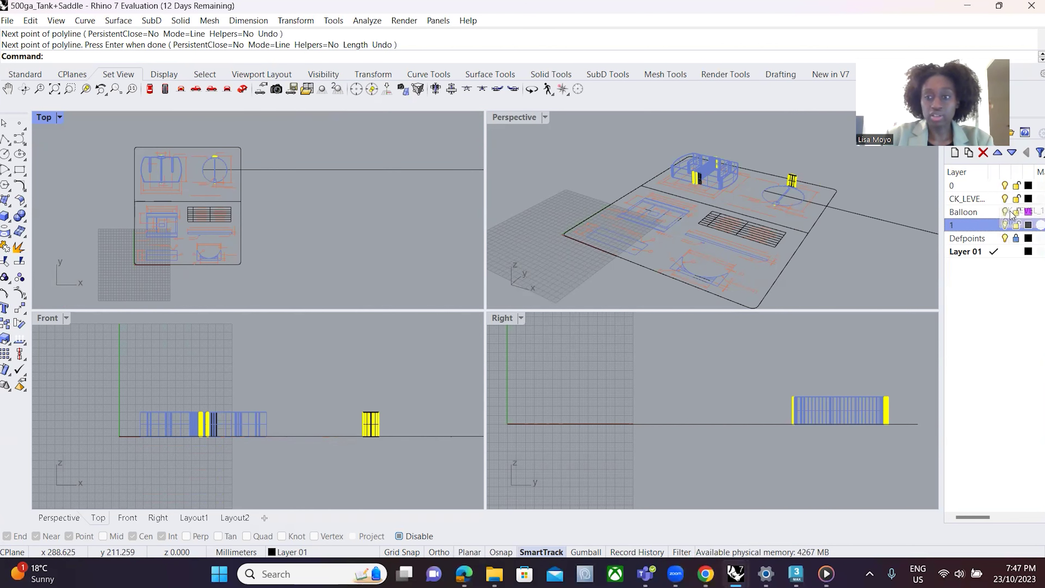
pyautogui.click(1016, 239)
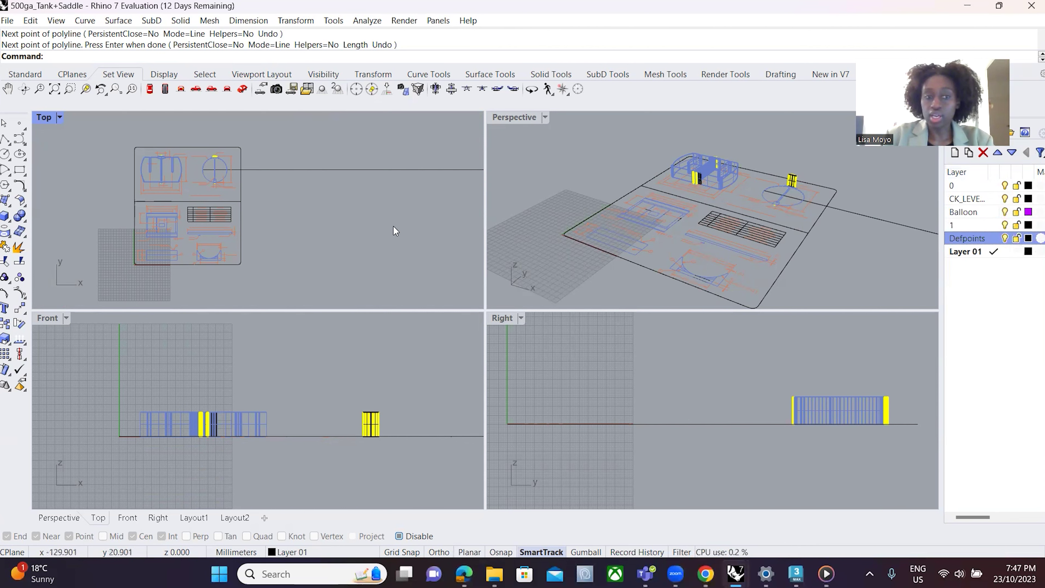
# - Select the whole imported drawing without the 25000 mm line and start Scale, snapping the base point to the end circle's left edge
pyautogui.scroll(-3, 392, 219)
pyautogui.moveTo(181, 135); pyautogui.dragTo(387, 248)
pyautogui.scroll(5, 229, 169)
pyautogui.write('scale')
pyautogui.press('Return')
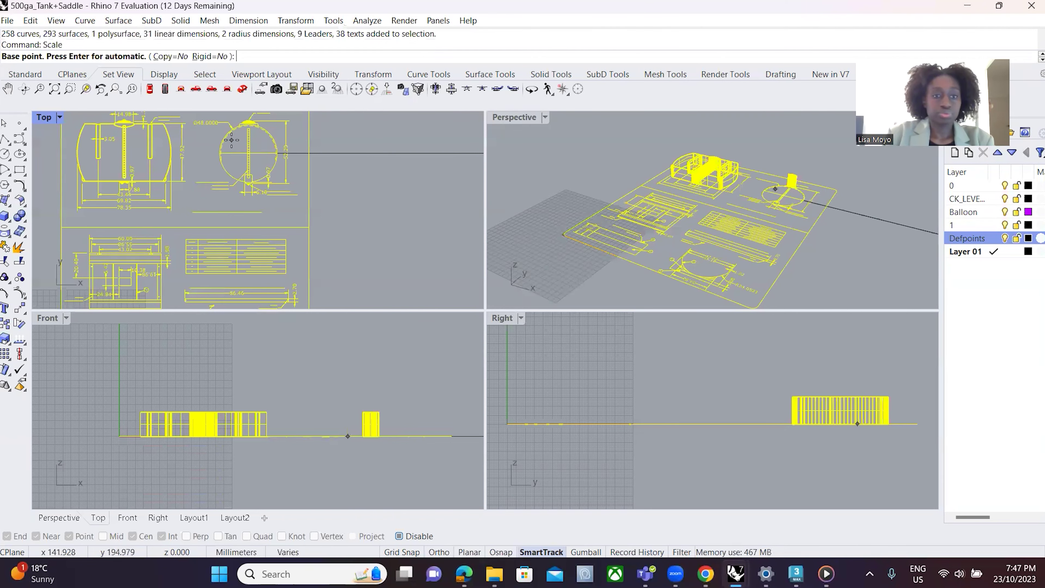
pyautogui.scroll(3, 184, 192)
pyautogui.click(398, 536)
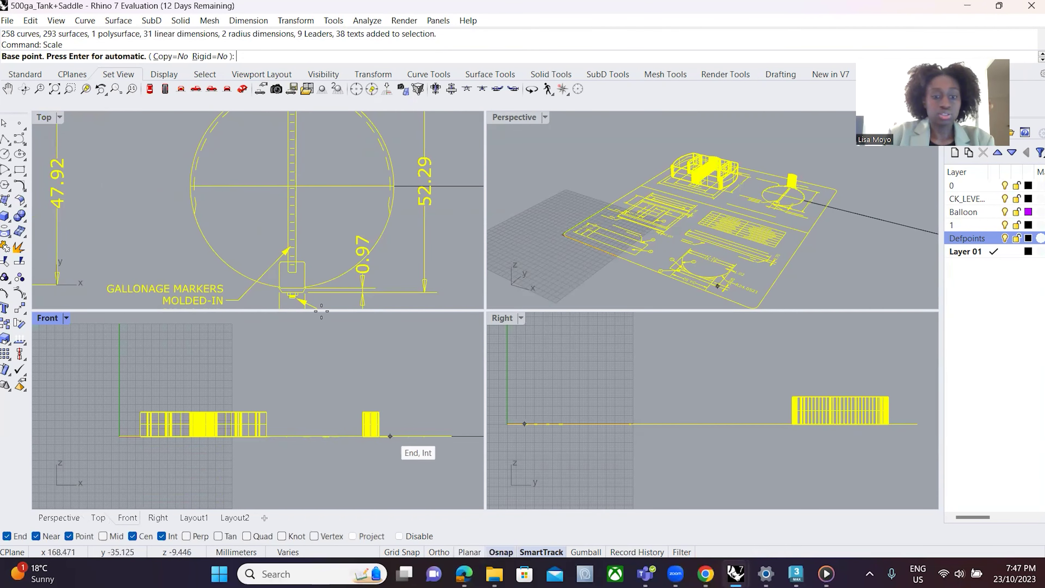
pyautogui.click(192, 197)
# - Scale the drawing by reference, from the end circle's right edge to the far end of the 25000 mm line, and clear the selection
pyautogui.scroll(3, 397, 209)
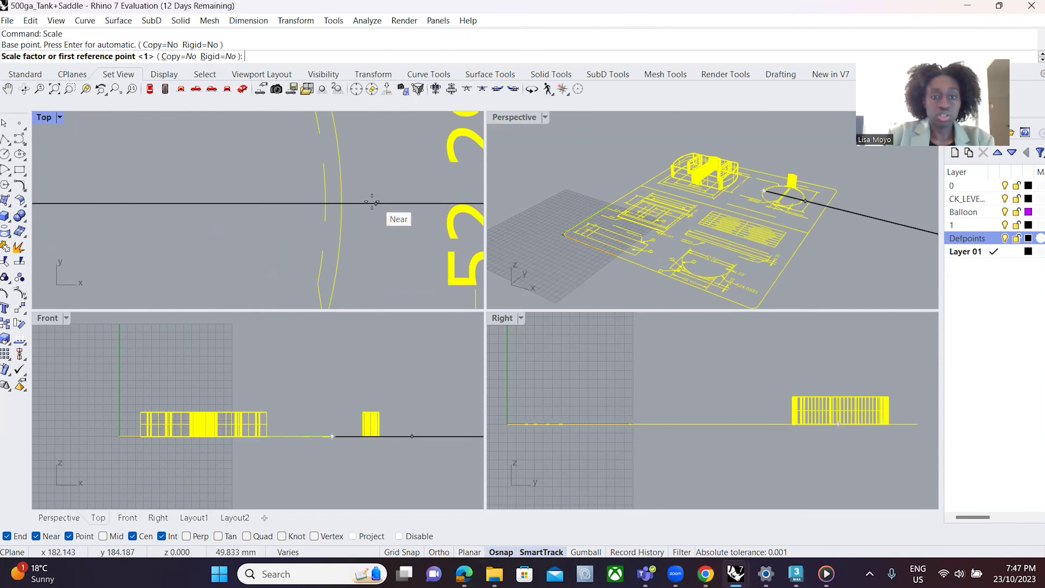
pyautogui.click(341, 204)
pyautogui.scroll(-5, 247, 206)
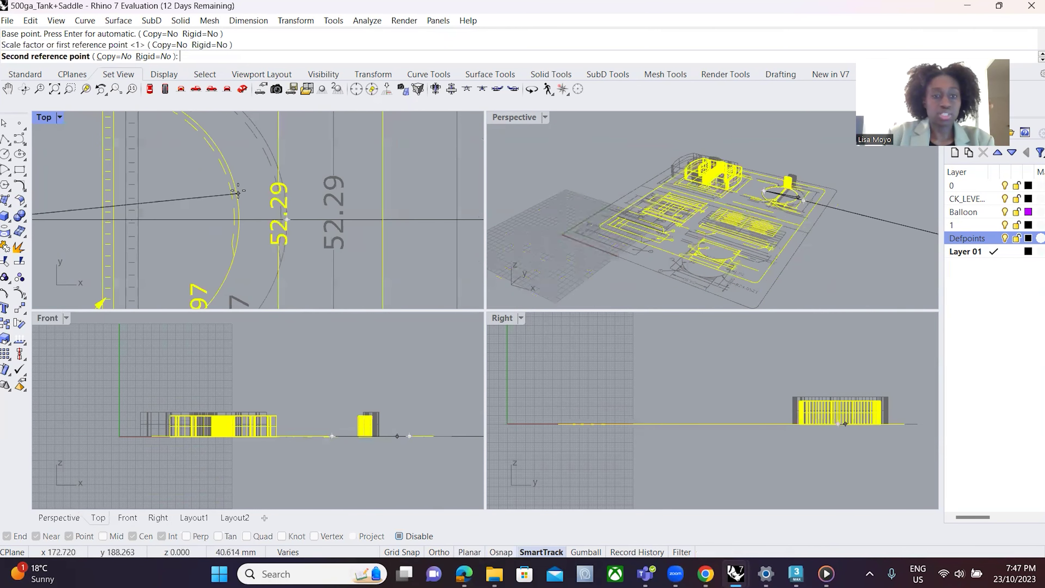
pyautogui.click(399, 536)
pyautogui.click(399, 535)
pyautogui.scroll(5, 228, 198)
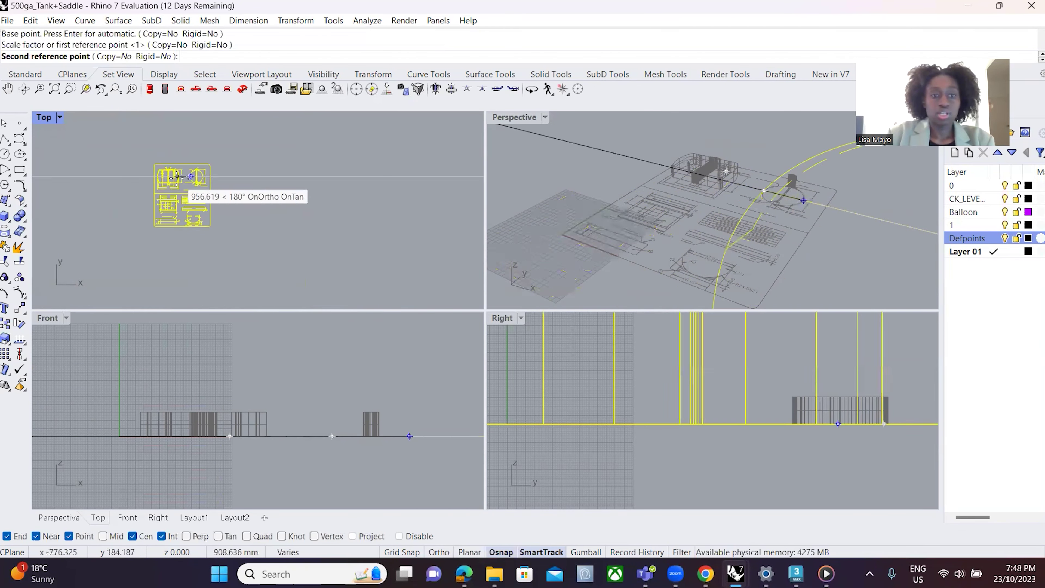
pyautogui.scroll(3, 325, 166)
pyautogui.scroll(-8, 132, 190)
pyautogui.scroll(8, 132, 190)
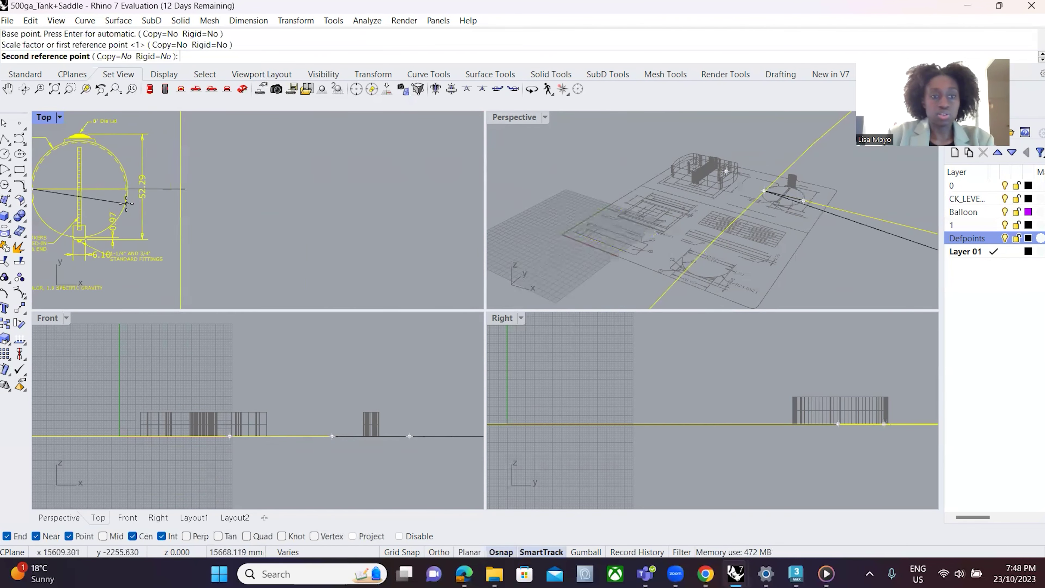
pyautogui.click(185, 190)
pyautogui.scroll(-5, 186, 190)
pyautogui.scroll(8, 275, 174)
pyautogui.press('Escape')
# - Check the scaled end circle's width with a temporary polyline from its left edge to its right edge, without keeping it
pyautogui.scroll(1, 275, 173)
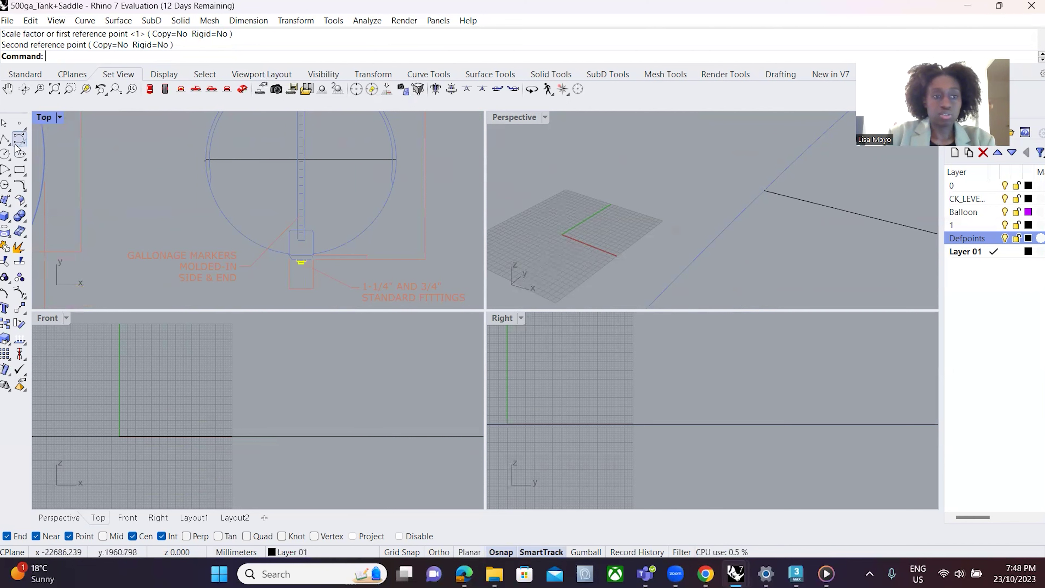
pyautogui.click(6, 140)
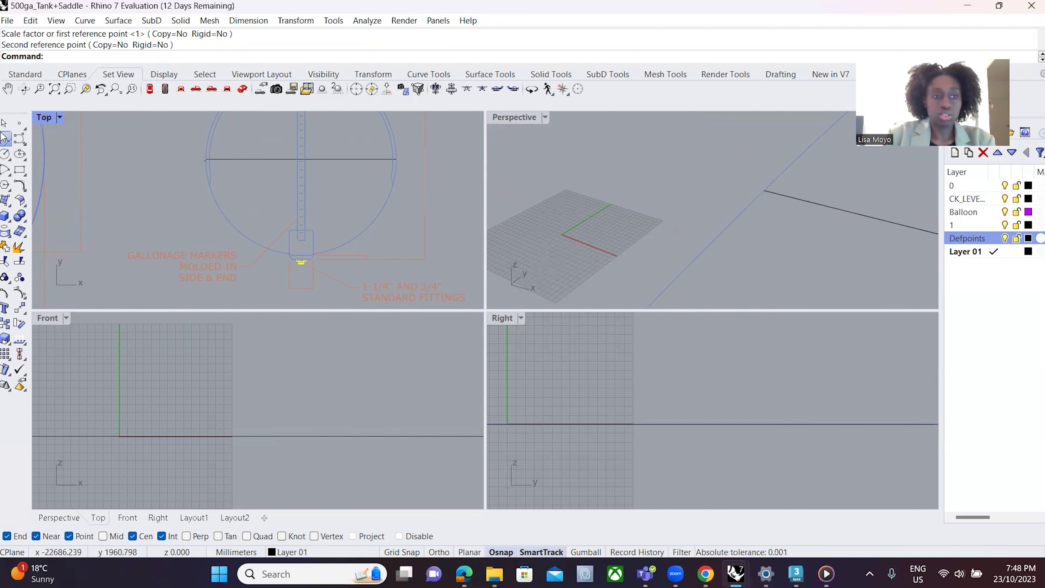
pyautogui.click(206, 160)
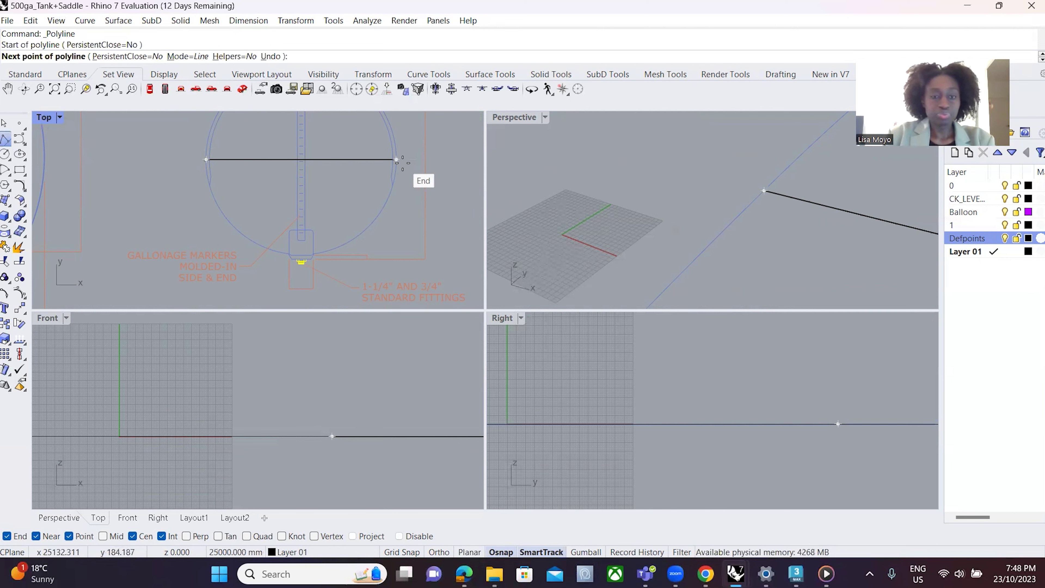
pyautogui.press('Escape')
pyautogui.scroll(-4, 357, 172)
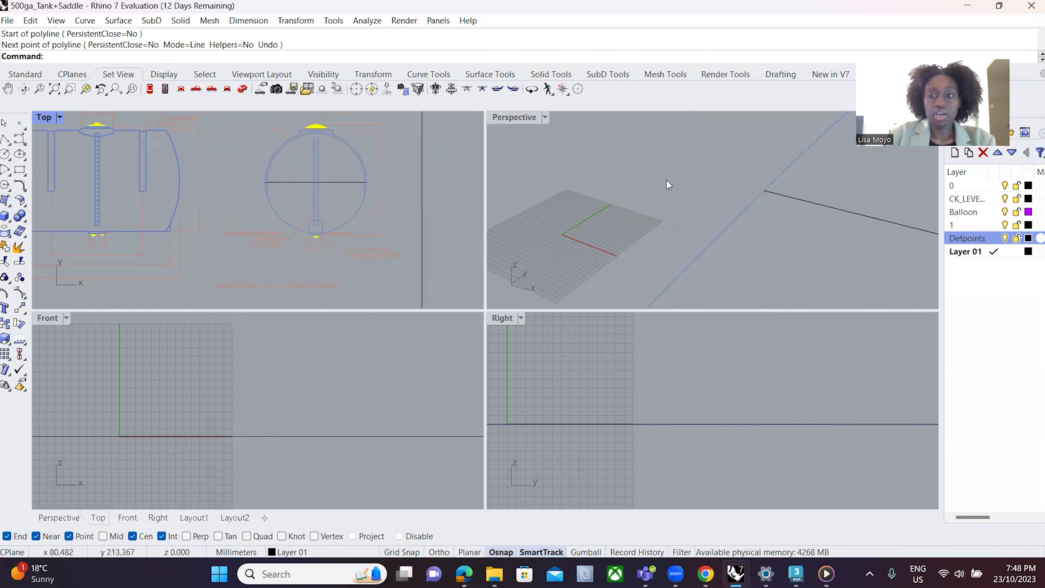
pyautogui.scroll(1, 337, 150)
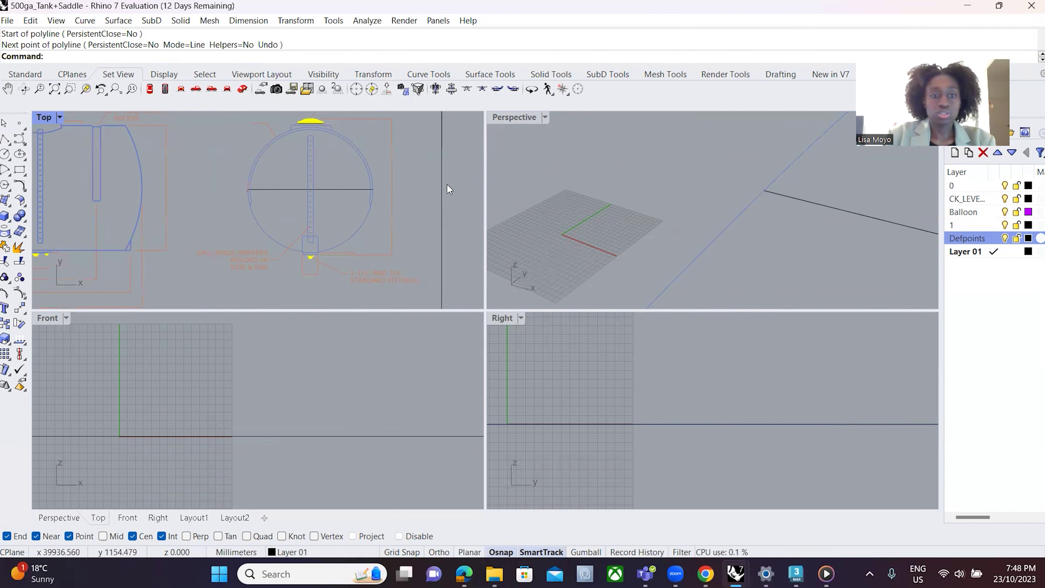
# - Rename Layer 01, which holds the 25000 mm reference line, to "scale"
pyautogui.click(987, 254)
pyautogui.click(987, 255)
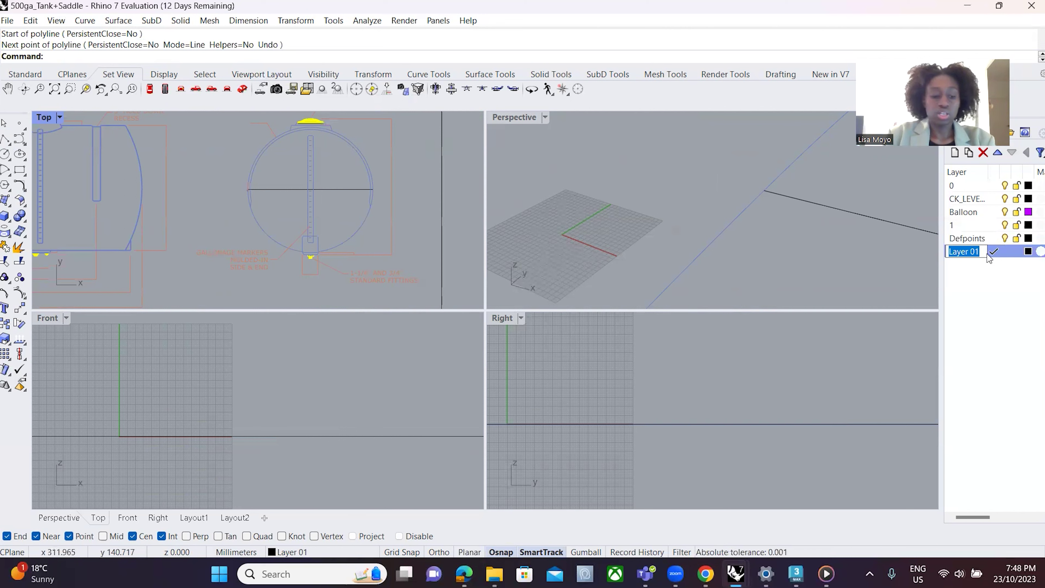
pyautogui.write('scale')
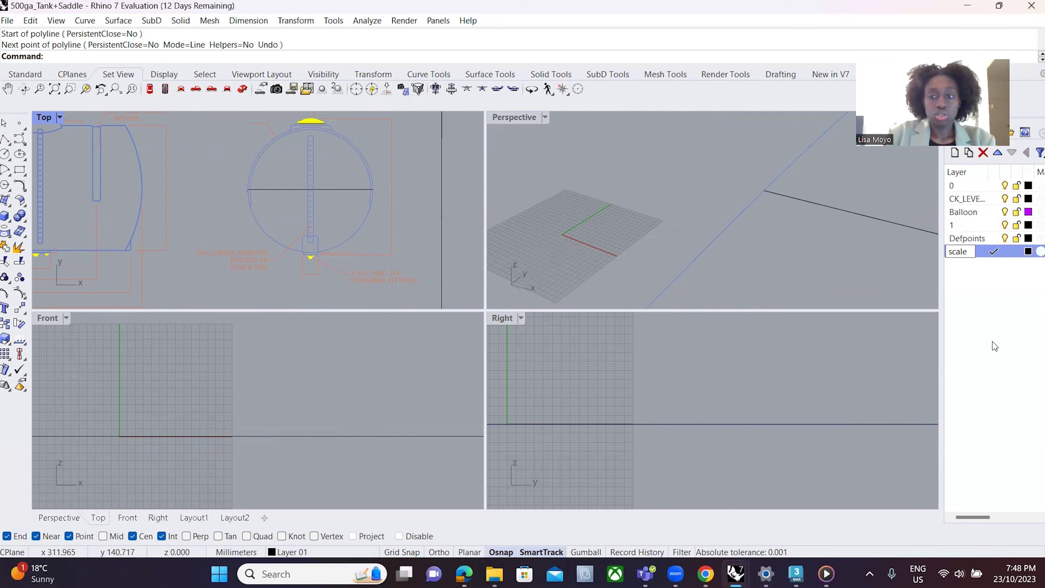
pyautogui.press('Return')
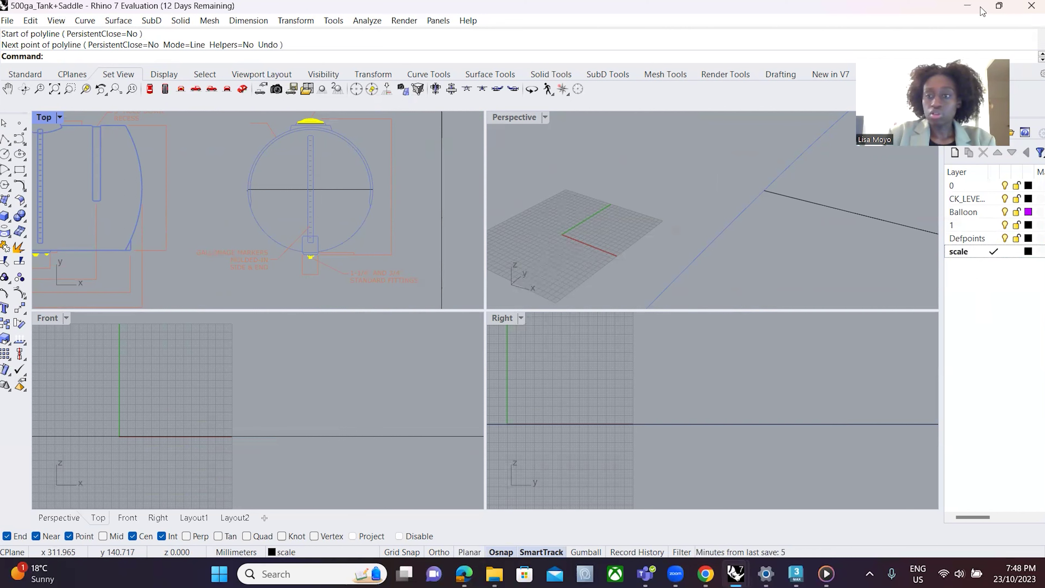
# - Create a new layer named "Tank" and make it the current layer
pyautogui.click(954, 153)
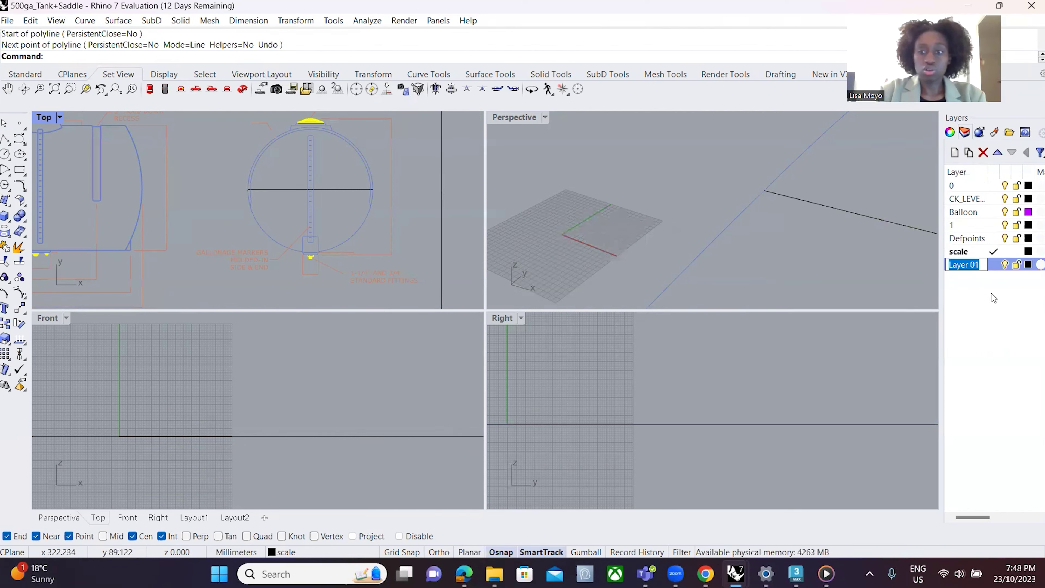
pyautogui.write('Tank')
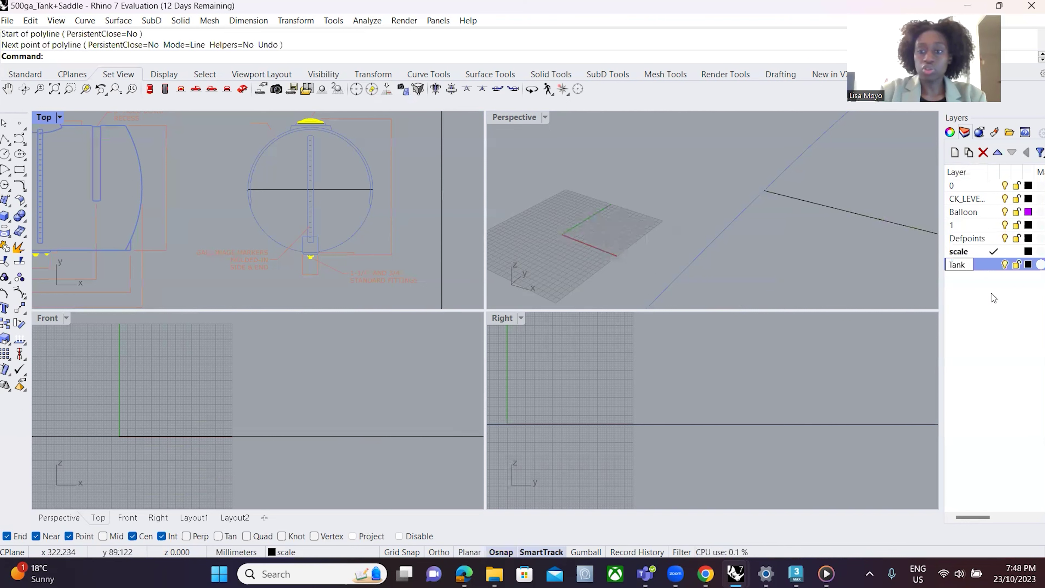
pyautogui.click(692, 237)
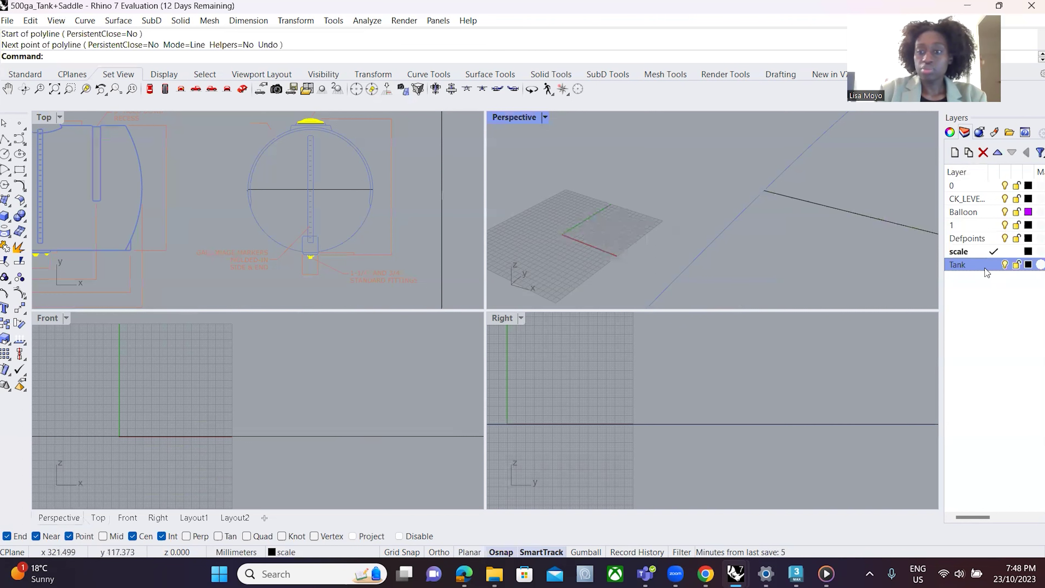
pyautogui.click(993, 265)
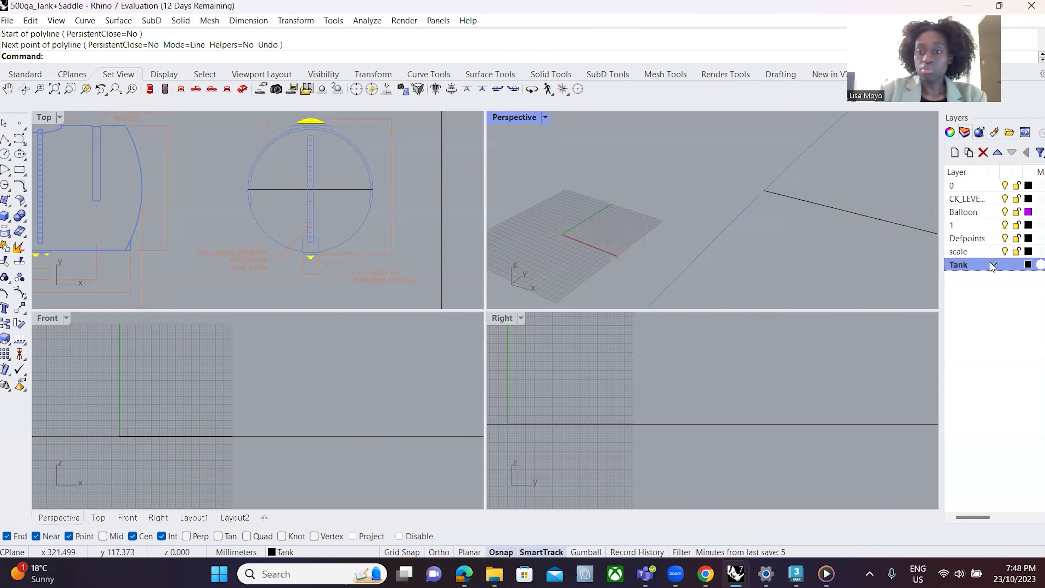
# - Lock all layers from 0 through scale, and turn off layers 0, Balloon, 1 and Defpoints
pyautogui.click(1013, 188)
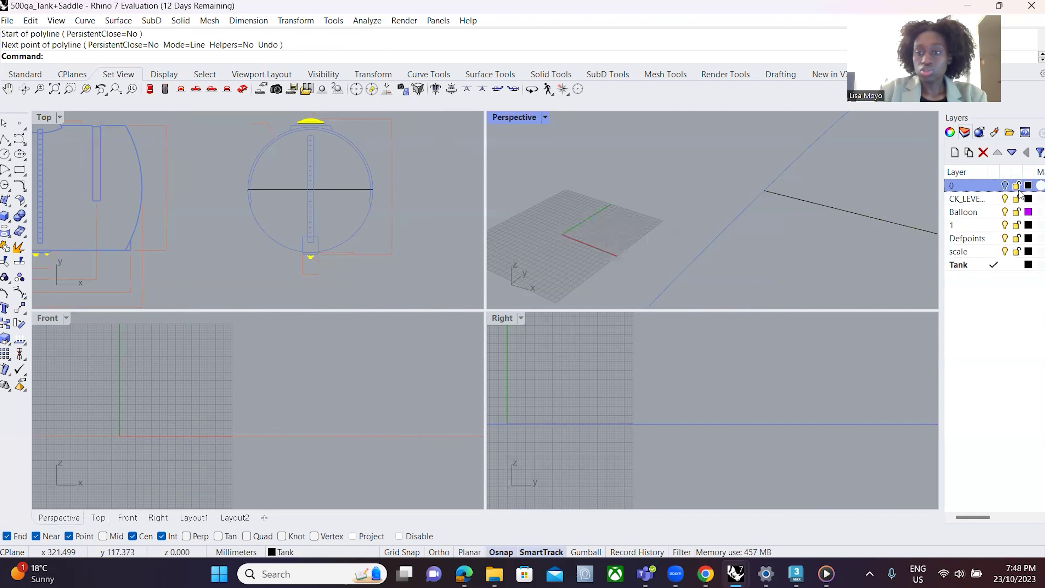
pyautogui.click(1018, 188)
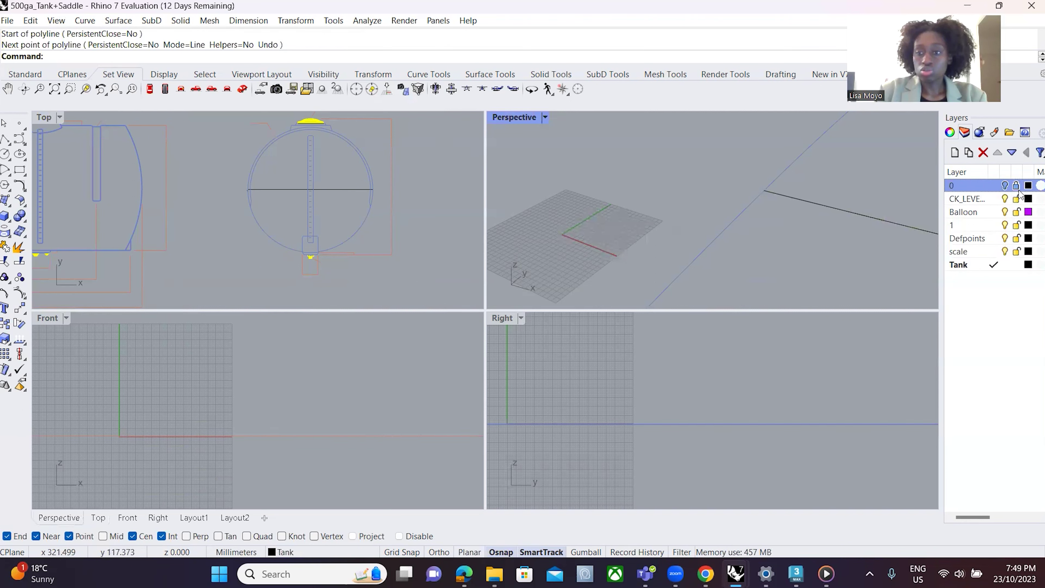
pyautogui.click(1005, 199)
pyautogui.click(1006, 199)
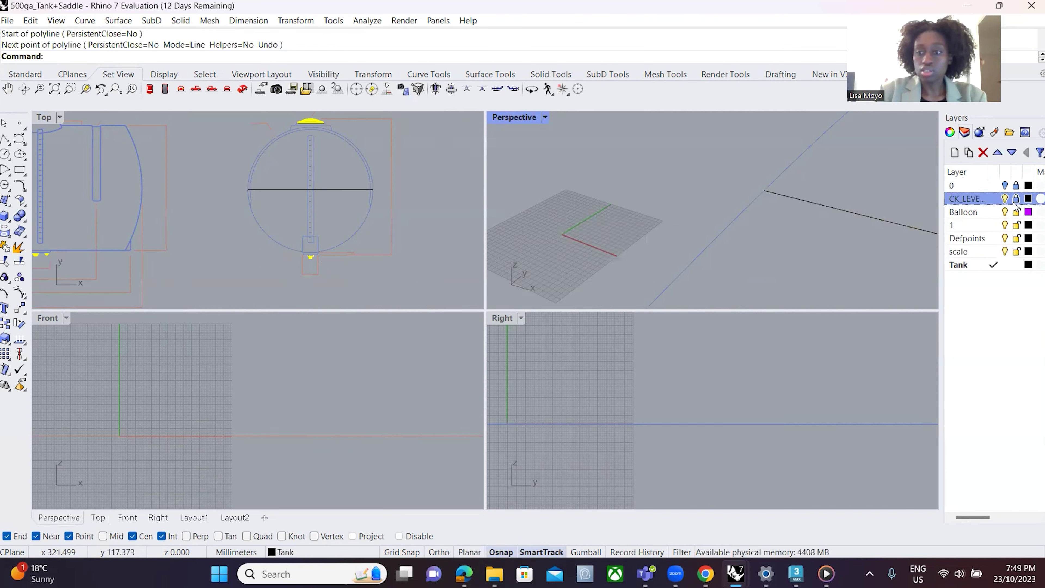
pyautogui.click(1004, 213)
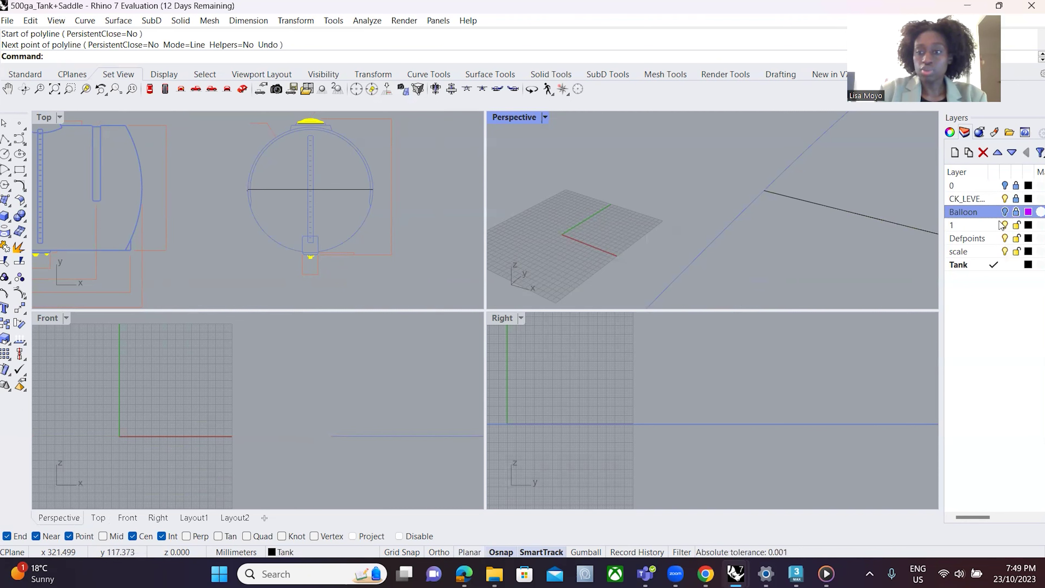
pyautogui.click(1004, 225)
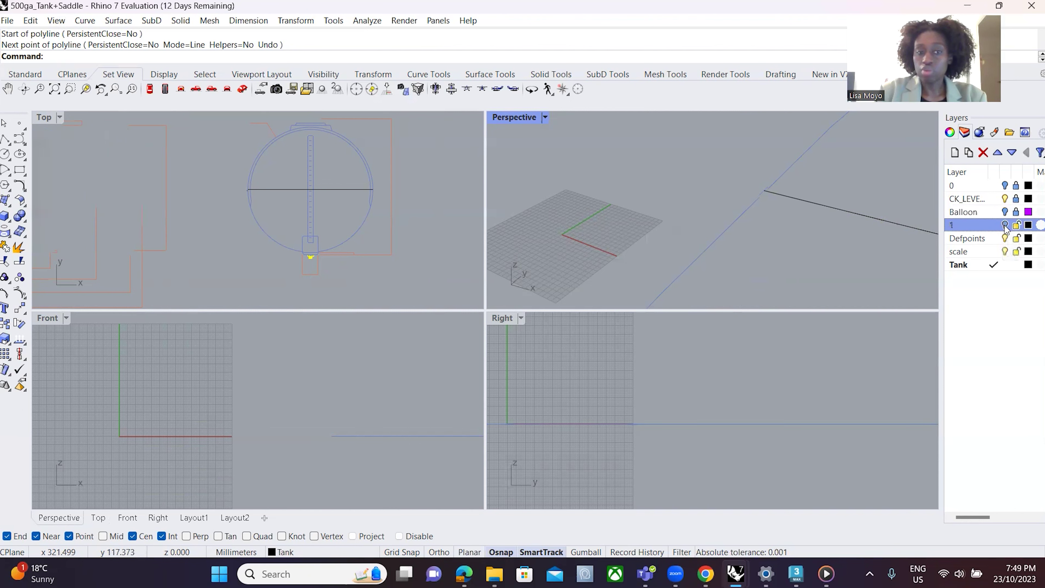
pyautogui.click(1014, 226)
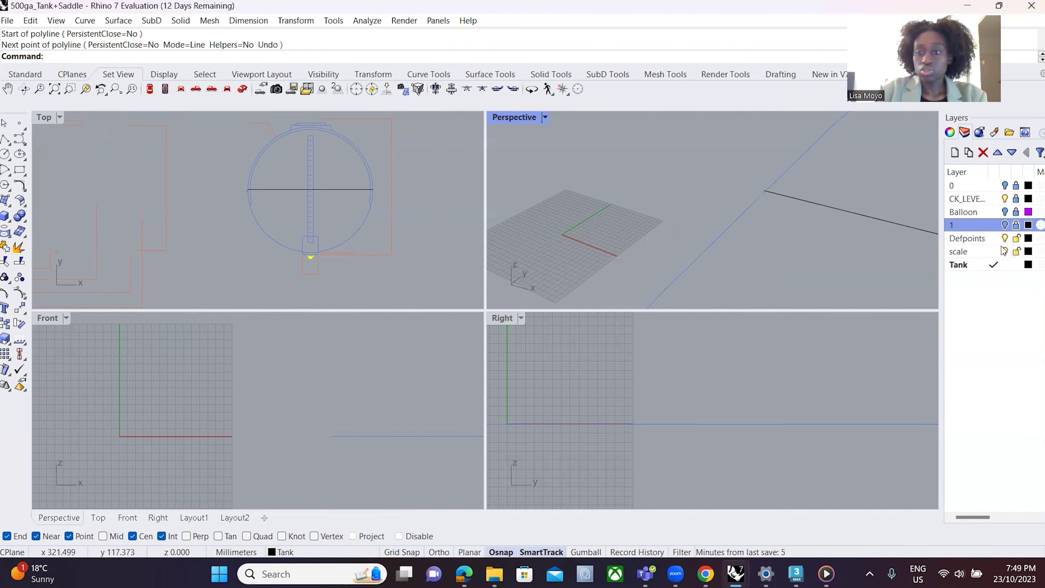
pyautogui.click(1005, 238)
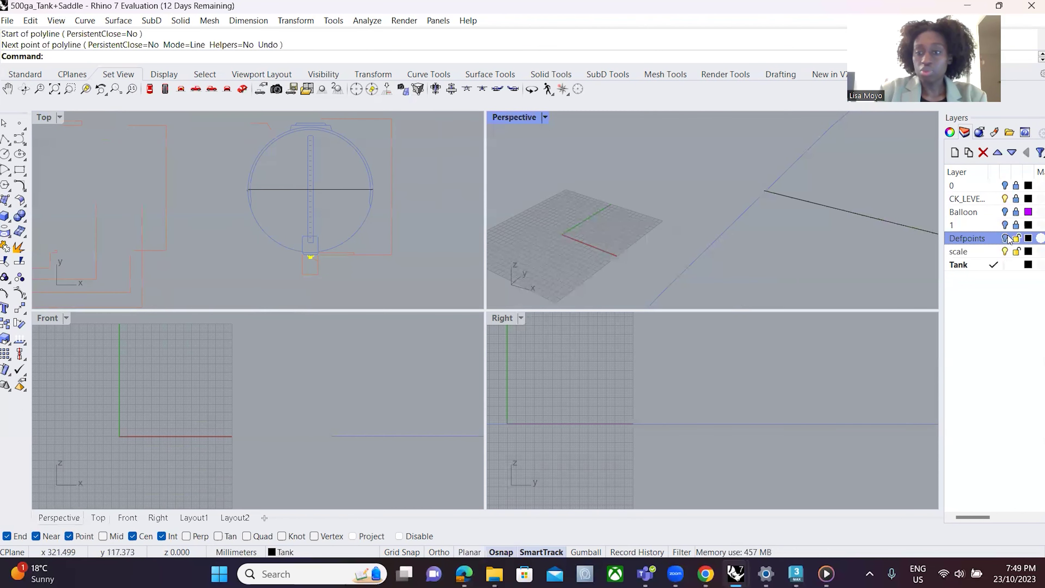
pyautogui.click(1017, 239)
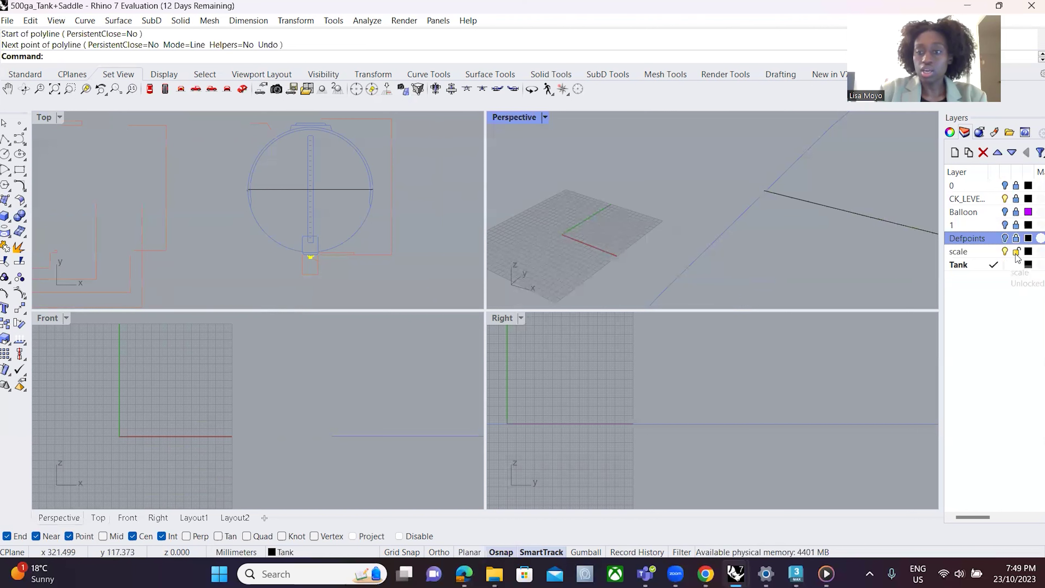
pyautogui.click(1016, 251)
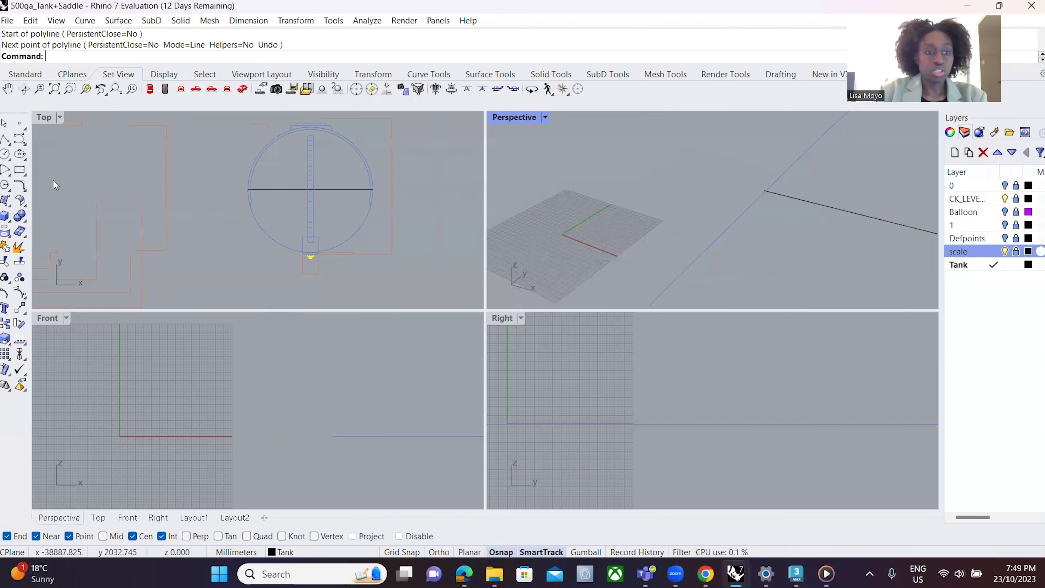
# - Trace the tank's end view with a circle of about 12504 mm radius, snapped from its centre to the reference line's left end
pyautogui.click(5, 153)
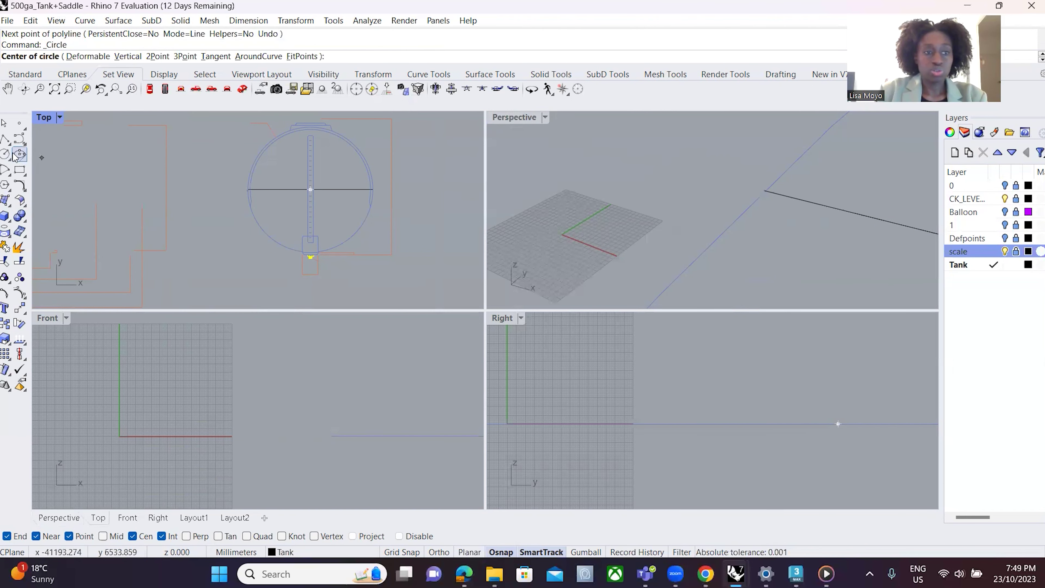
pyautogui.click(264, 221)
pyautogui.scroll(3, 243, 173)
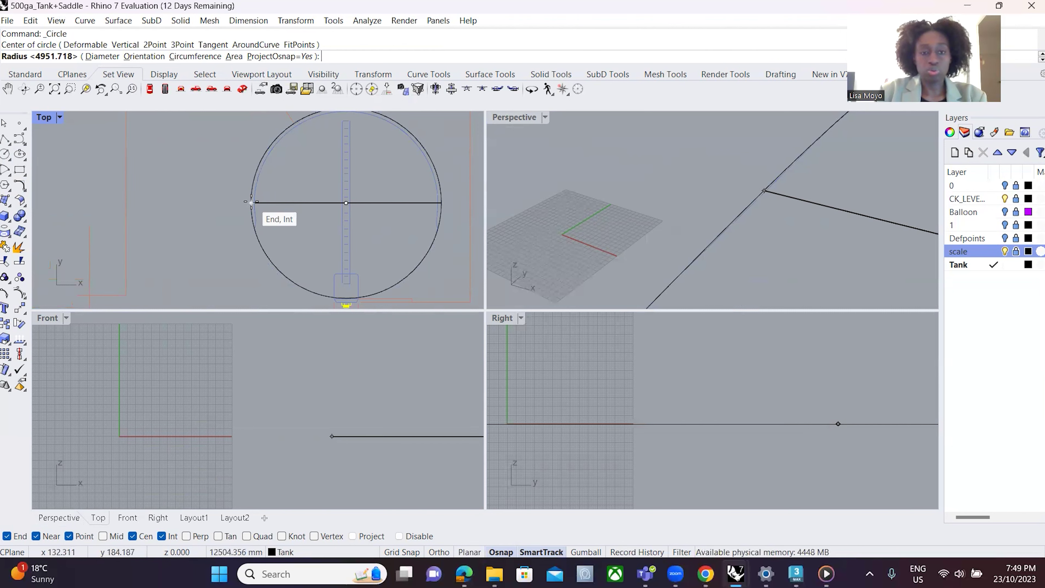
pyautogui.scroll(-2, 251, 202)
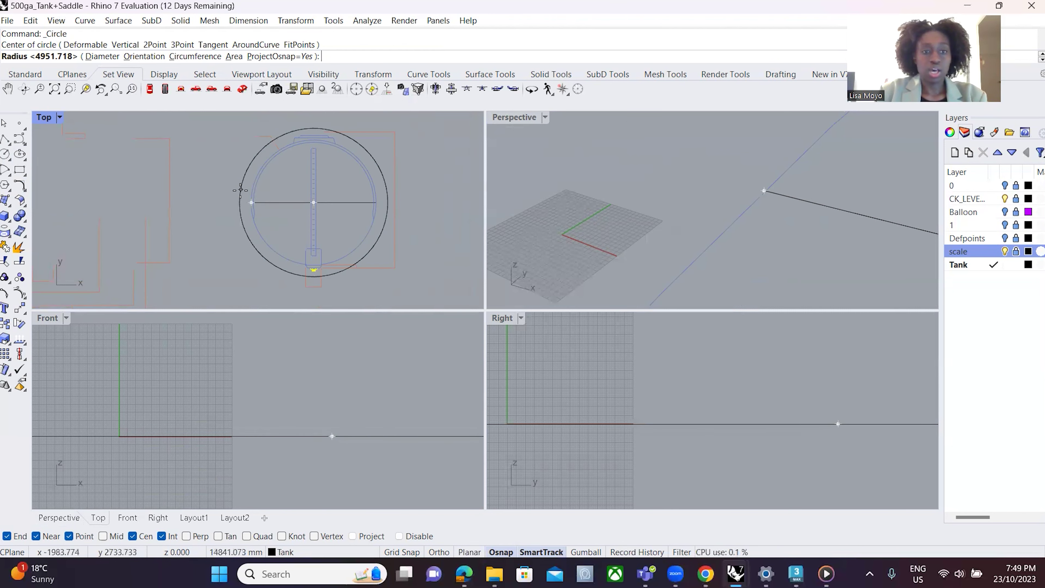
pyautogui.click(251, 202)
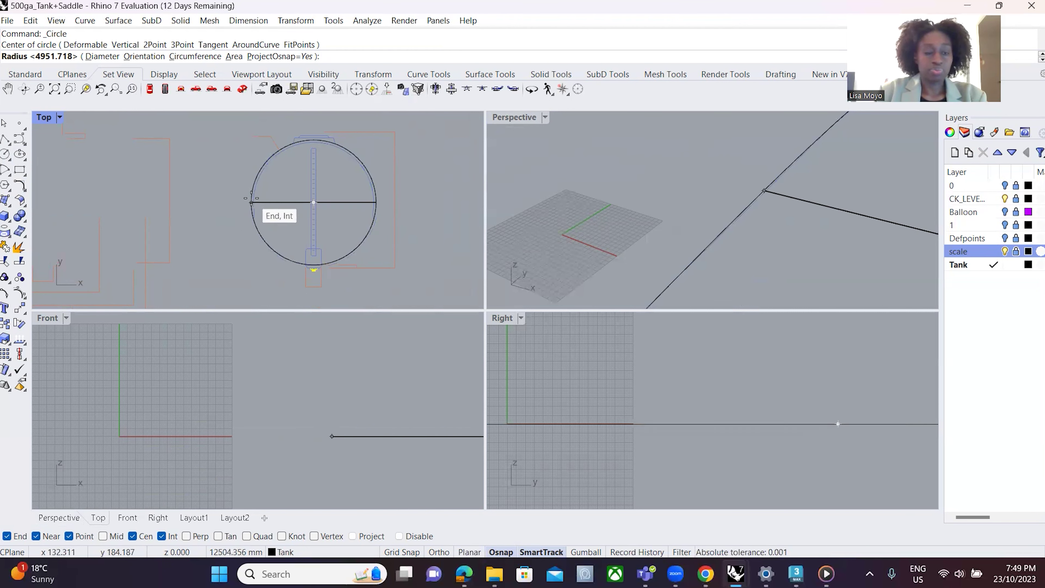
pyautogui.click(252, 198)
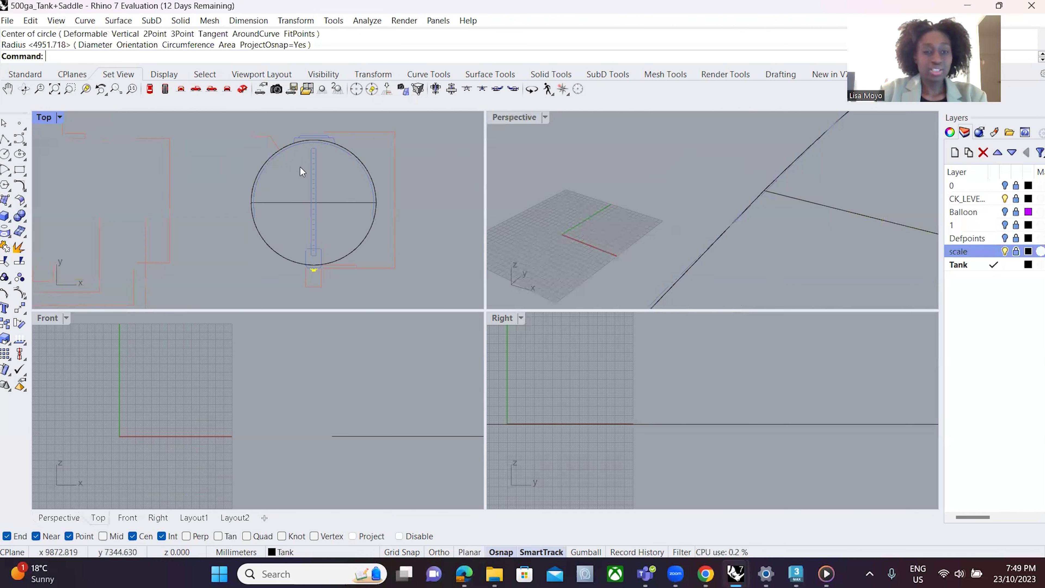
# - Offset the traced circle inward by 500 mm to form the tank wall's inner outline
pyautogui.scroll(3, 304, 174)
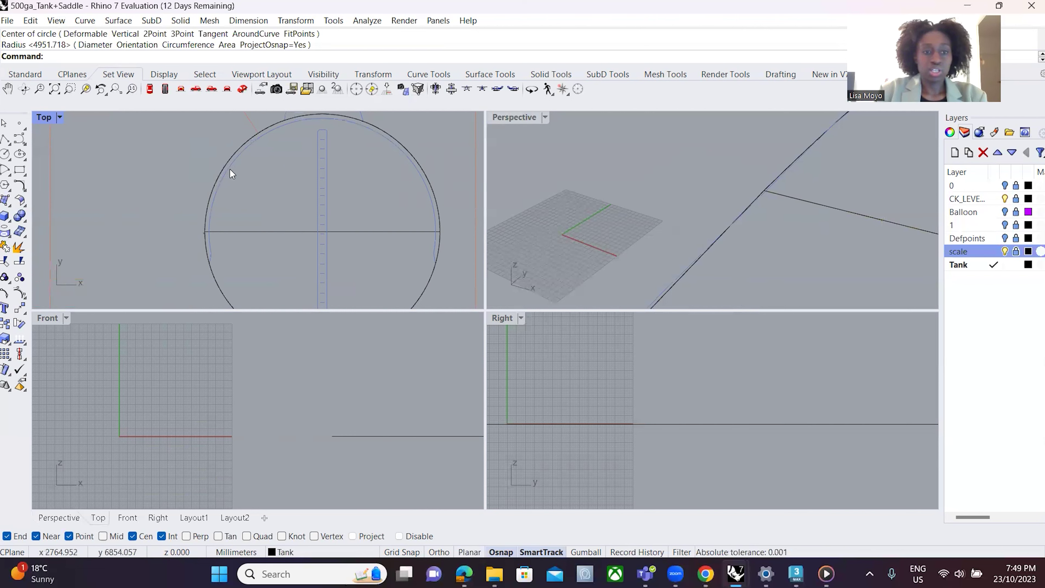
pyautogui.click(228, 160)
pyautogui.write('Offset')
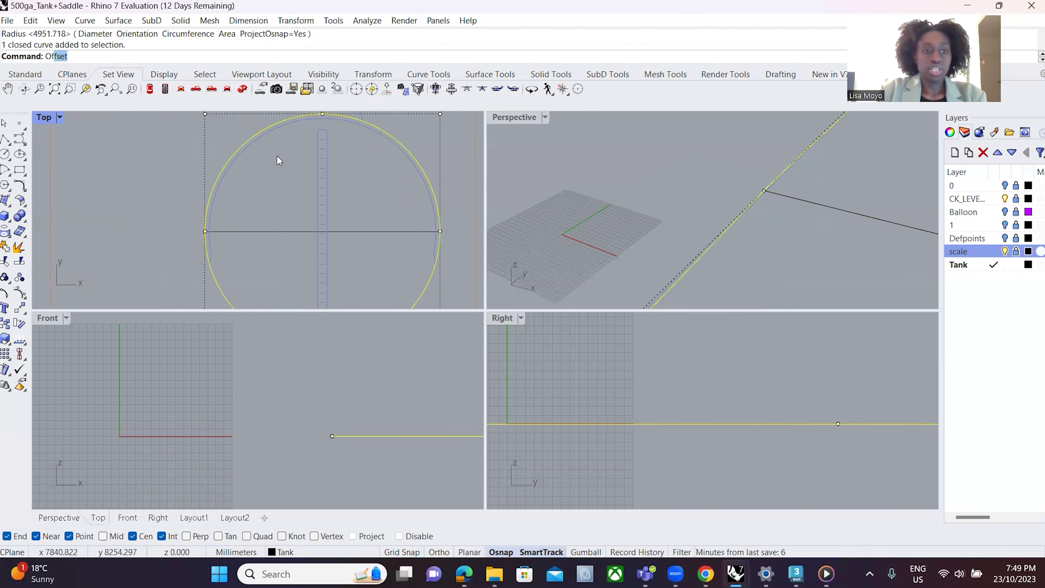
pyautogui.press('Return')
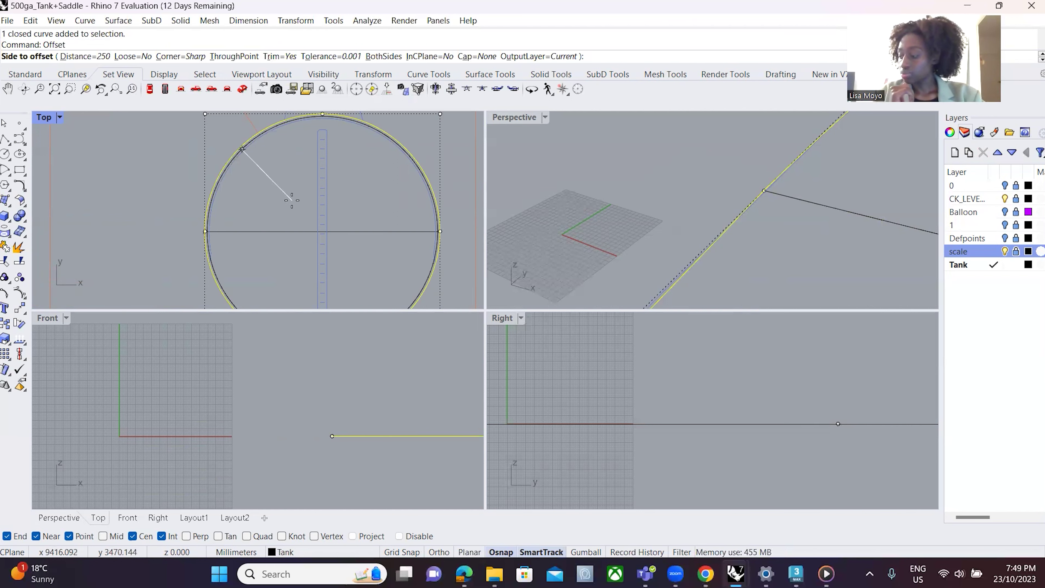
pyautogui.write('500')
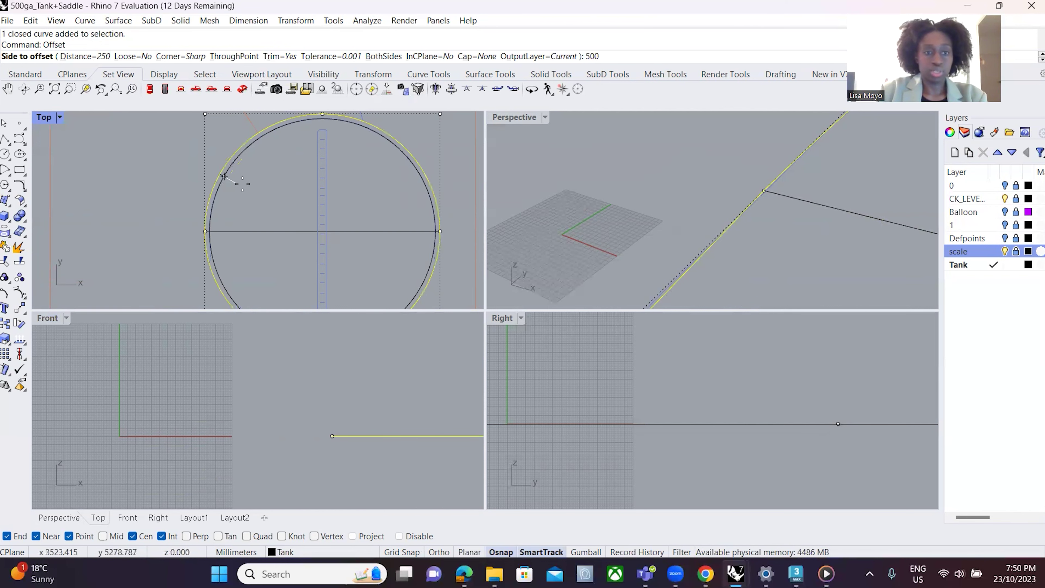
pyautogui.click(141, 234)
pyautogui.press('Escape')
pyautogui.scroll(-3, 278, 182)
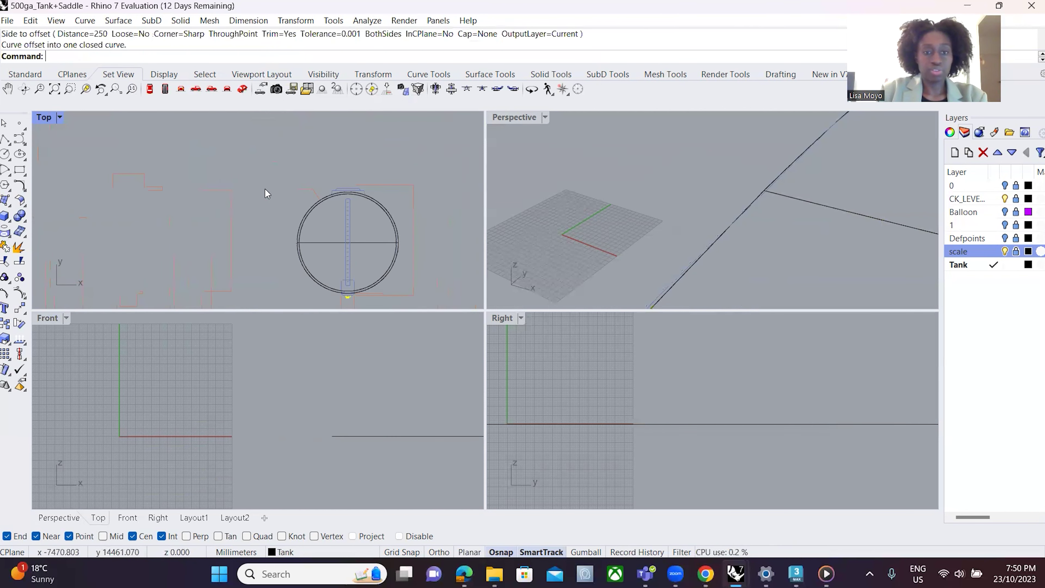
pyautogui.click(331, 193)
pyautogui.write('ExtrudeCrv')
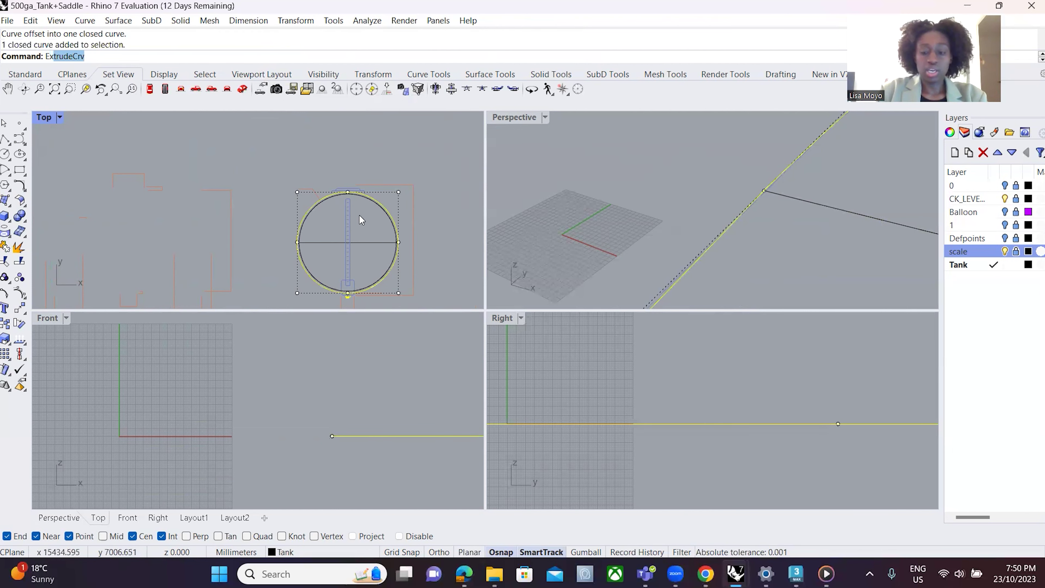
pyautogui.press('Return')
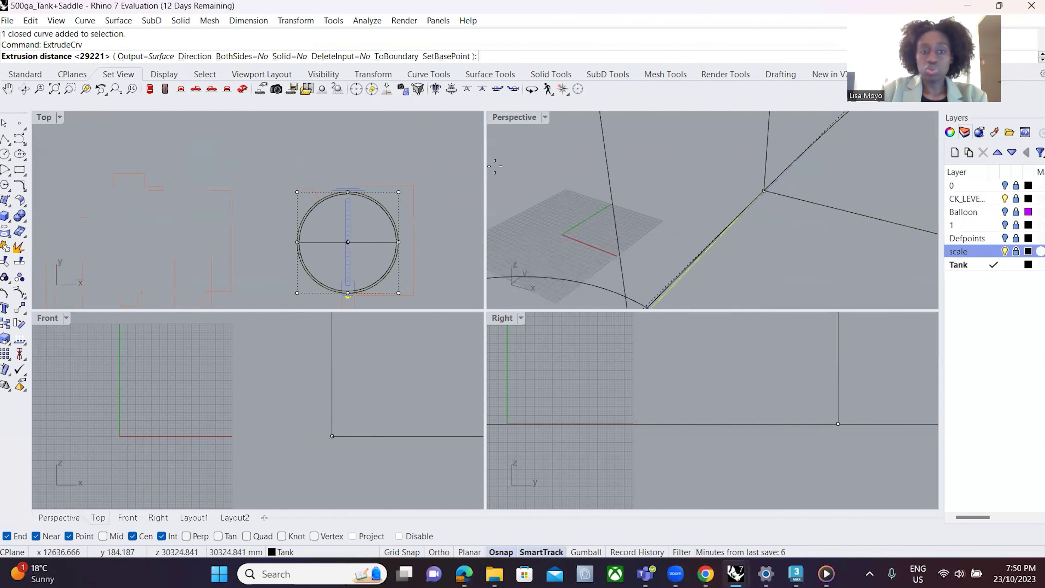
pyautogui.scroll(-3, 704, 216)
pyautogui.scroll(3, 705, 216)
pyautogui.press('Escape')
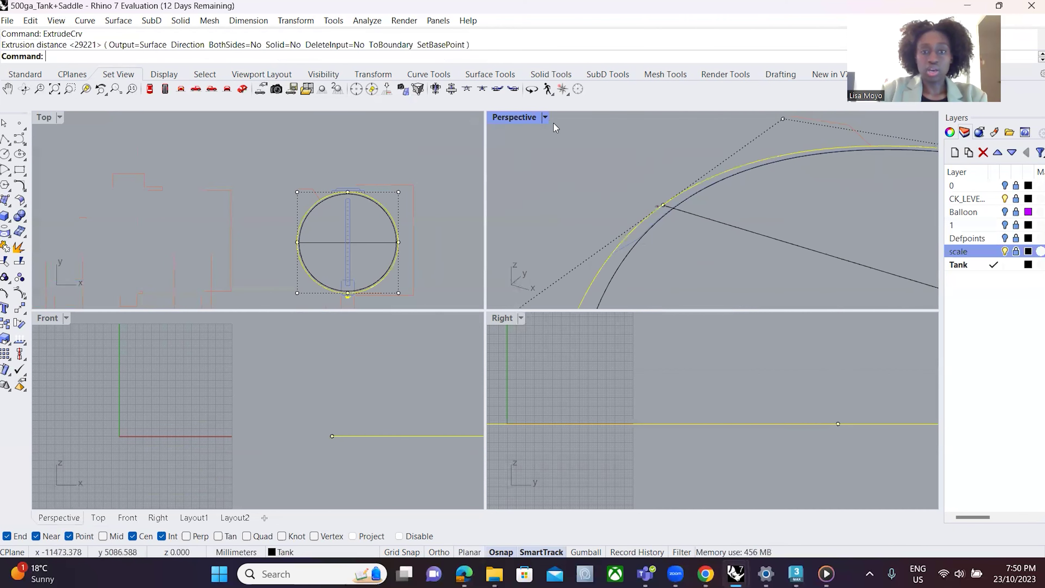
# - Set the Perspective viewport's display mode to Shaded
pyautogui.click(544, 117)
pyautogui.click(587, 122)
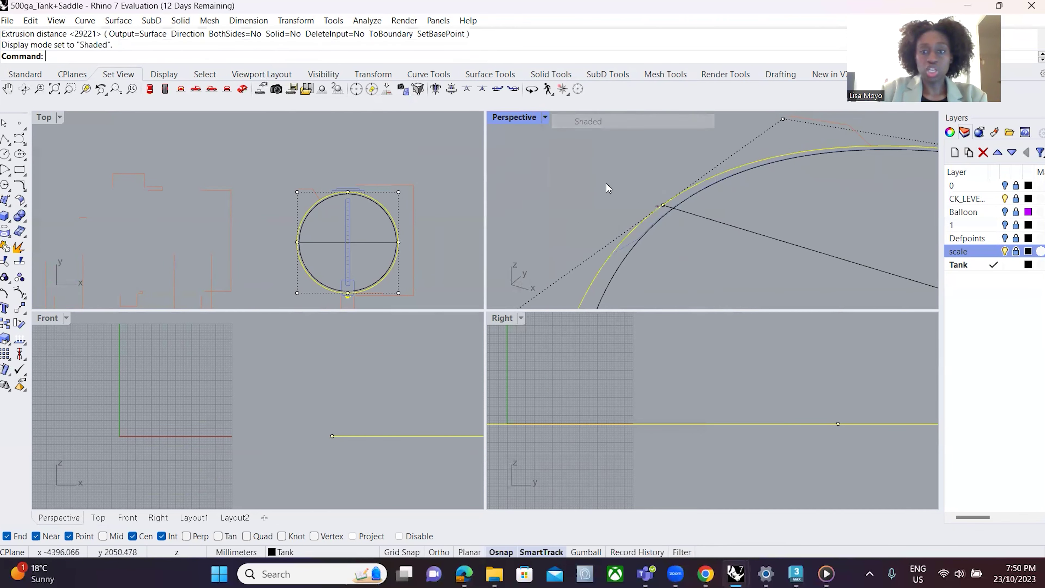
# - Extrude the tank's outer circle 50000 mm upward as a surface
pyautogui.scroll(-5, 609, 206)
pyautogui.scroll(2, 679, 206)
pyautogui.scroll(2, 680, 201)
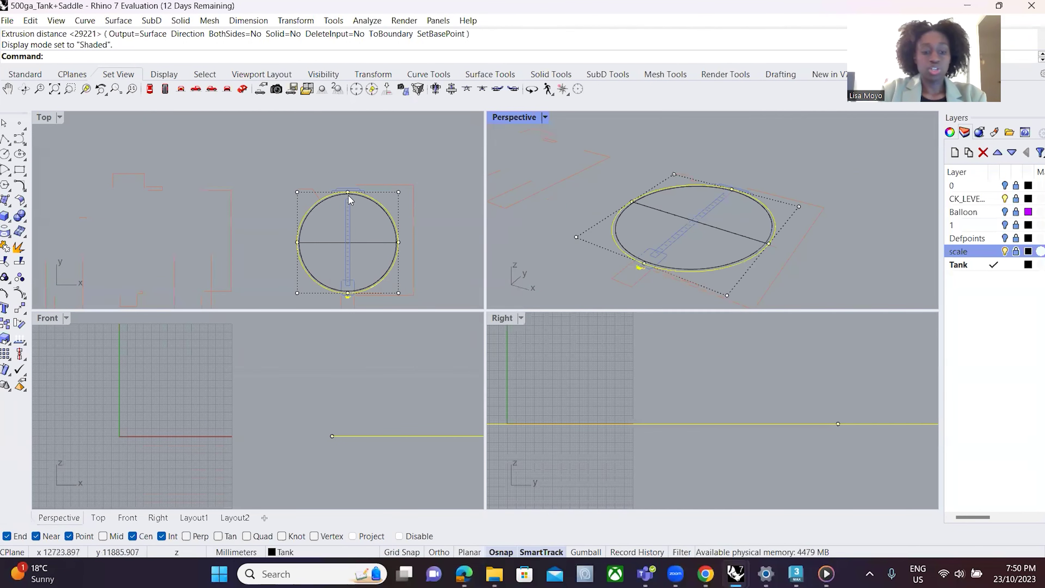
pyautogui.write('Extri')
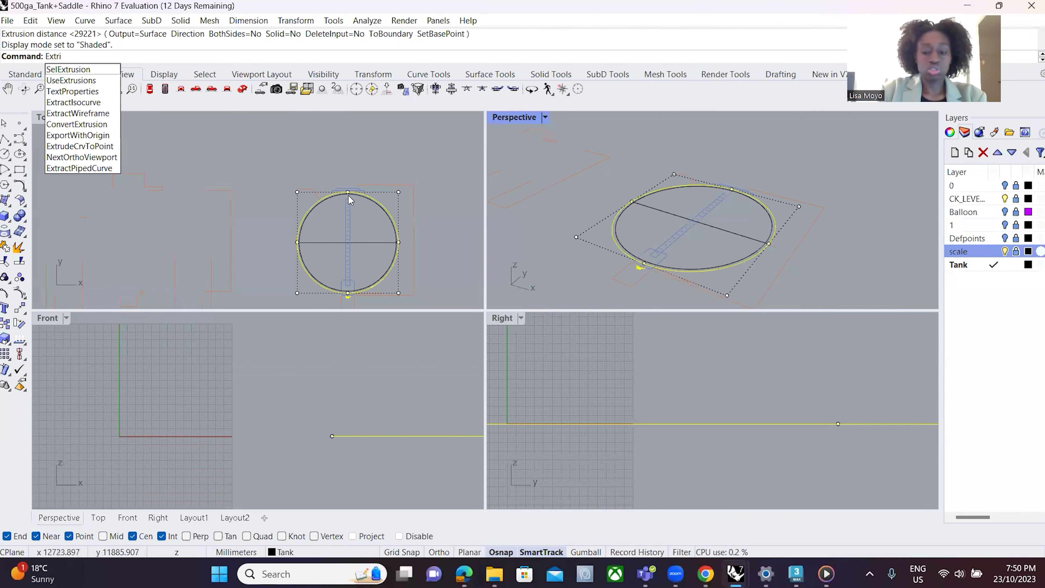
pyautogui.press('BackSpace')
pyautogui.write('udeCrv')
pyautogui.press('Return')
pyautogui.scroll(-5, 630, 247)
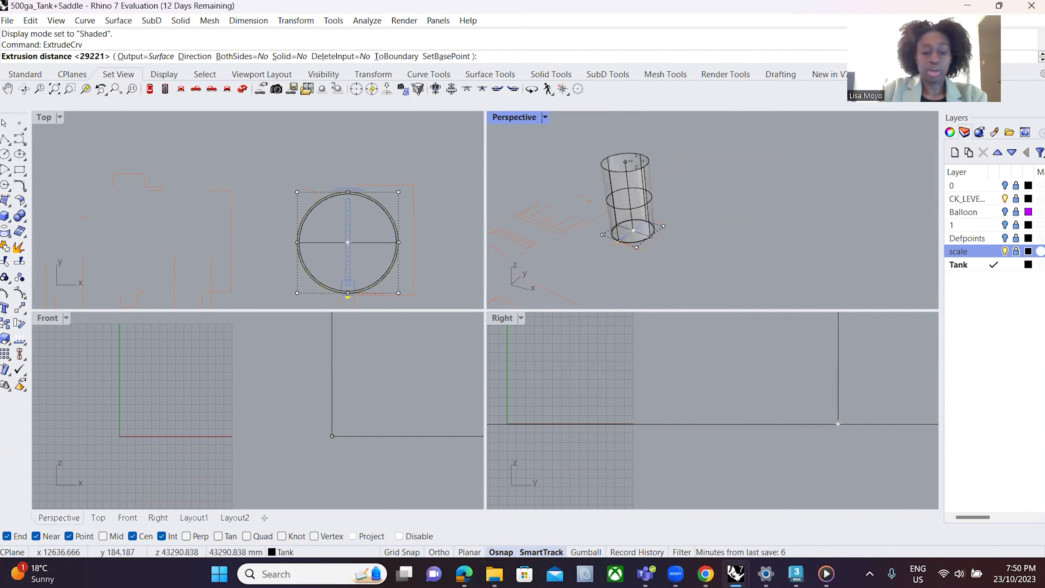
pyautogui.write('500')
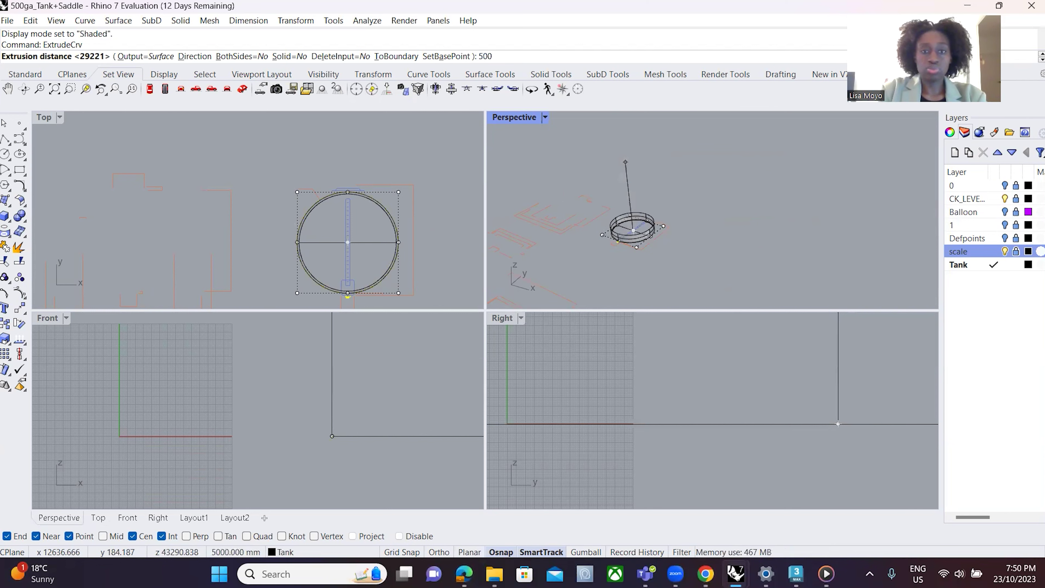
pyautogui.write('00')
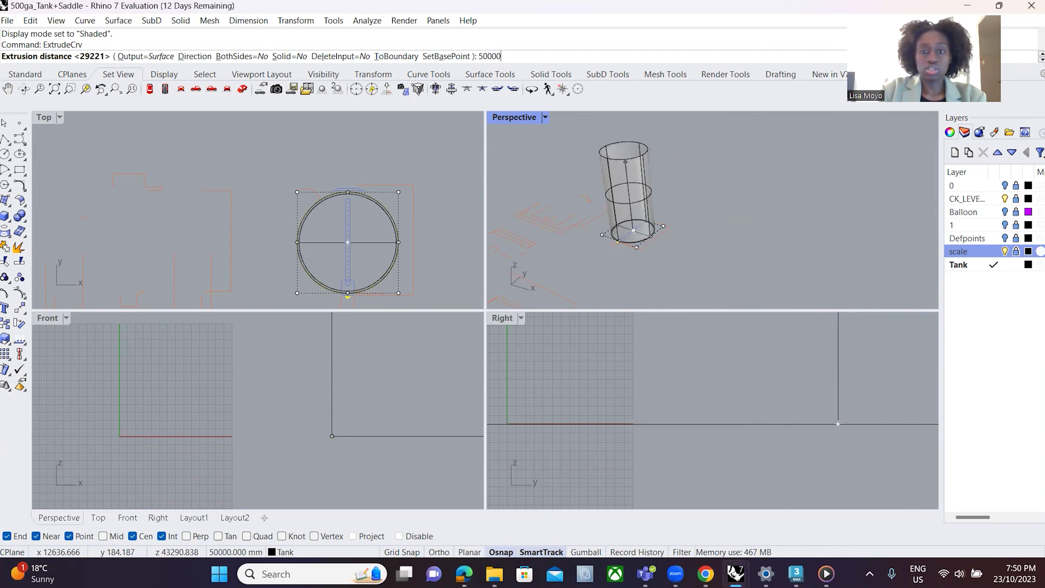
pyautogui.press('Return')
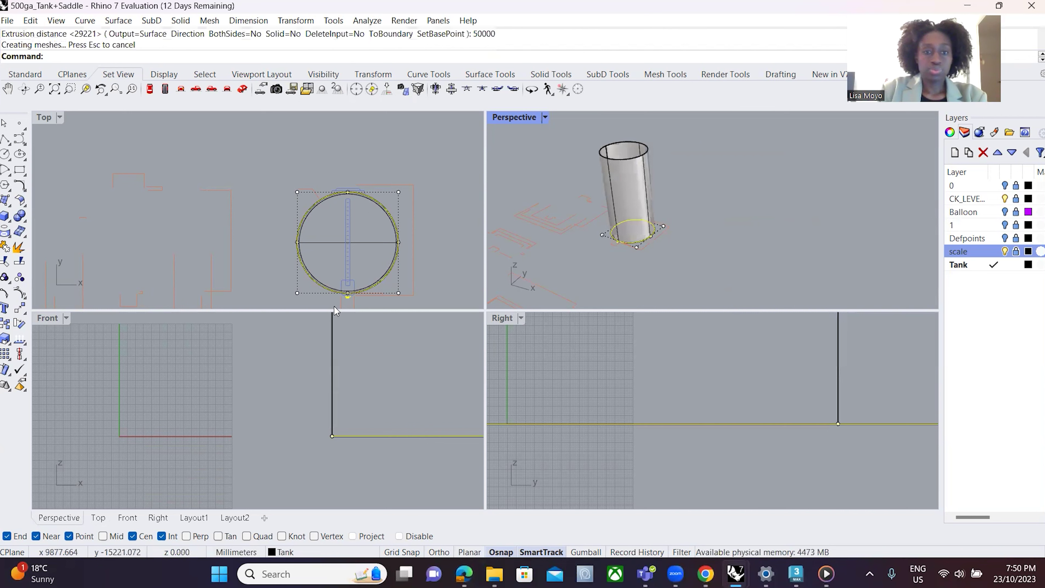
# - Extrude the inner offset circle 60000 mm upward so that it reaches past the outer cylinder
pyautogui.click(326, 240)
pyautogui.click(311, 216)
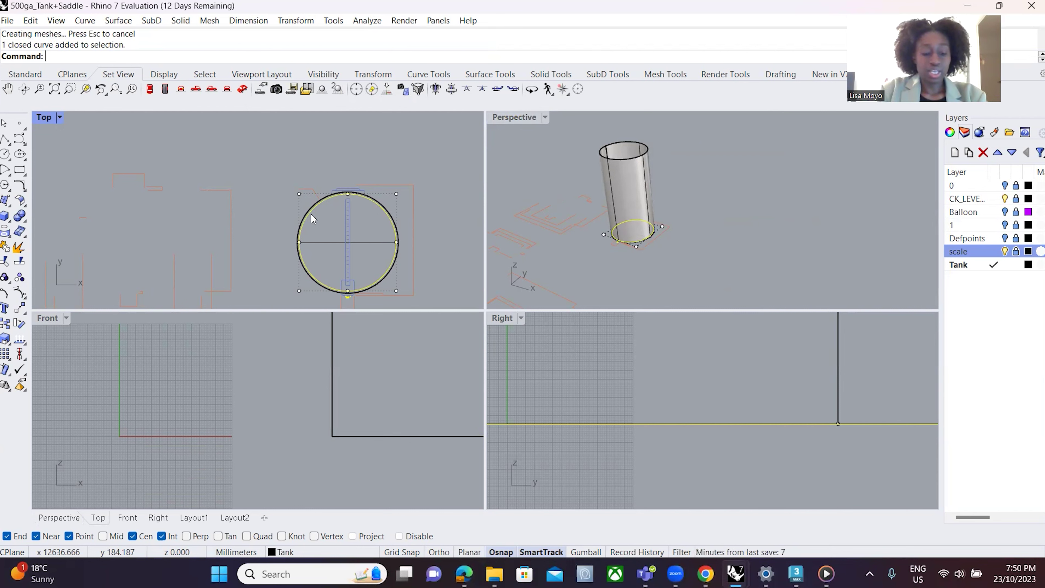
pyautogui.press('Up')
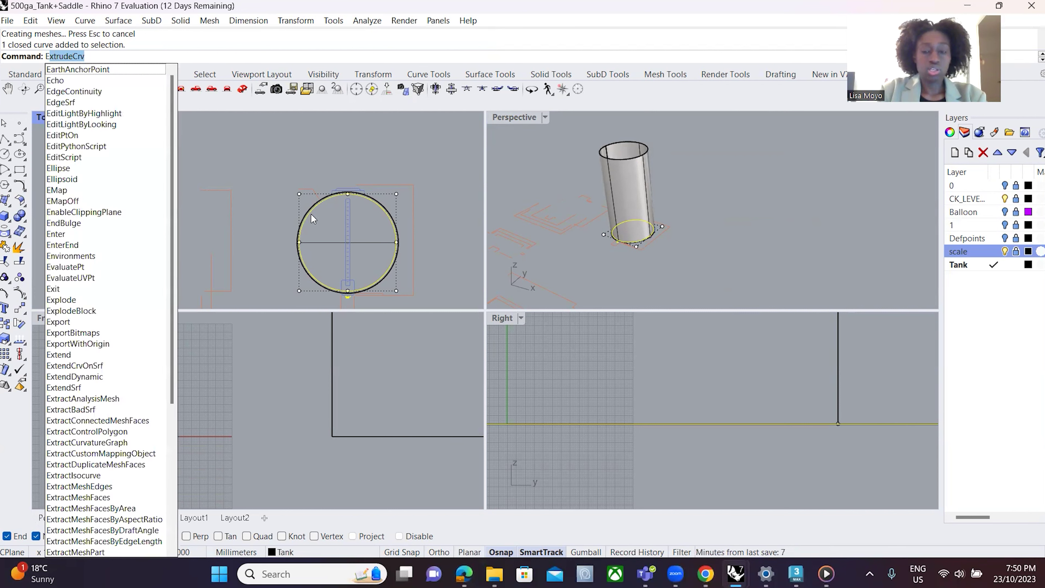
pyautogui.press('Escape')
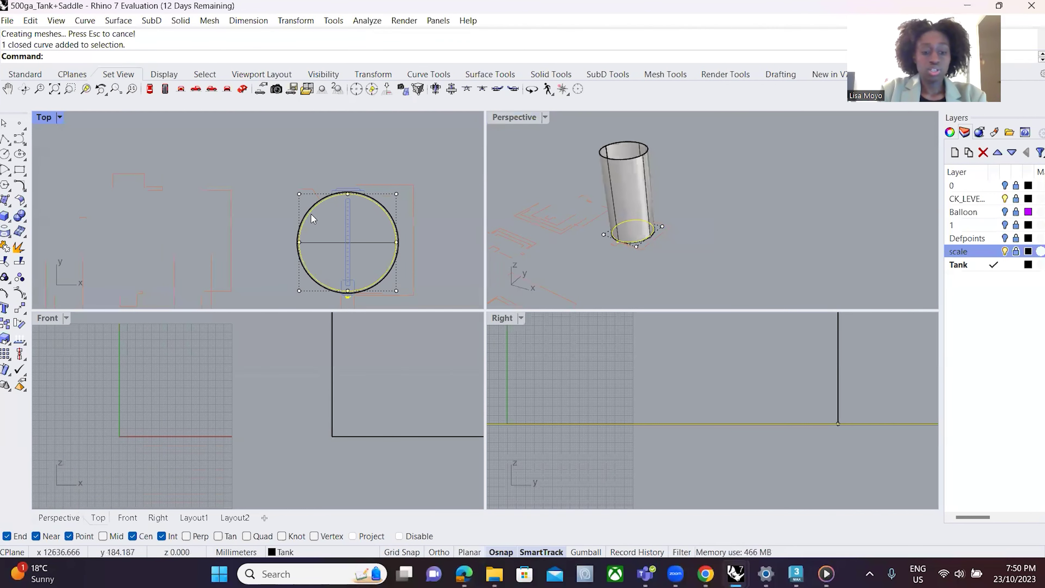
pyautogui.press('Up')
pyautogui.press('Return')
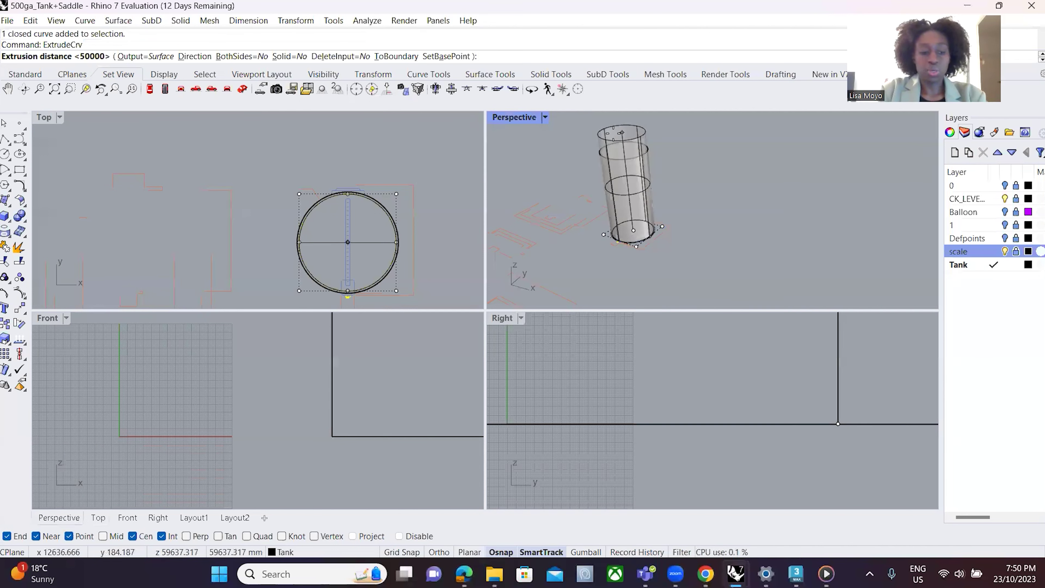
pyautogui.write('60000')
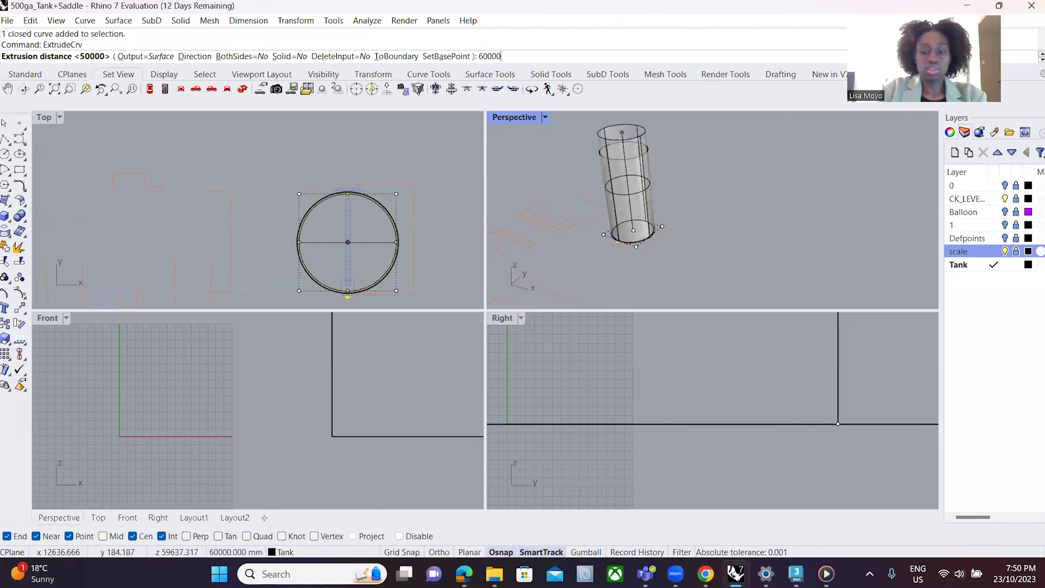
pyautogui.press('Return')
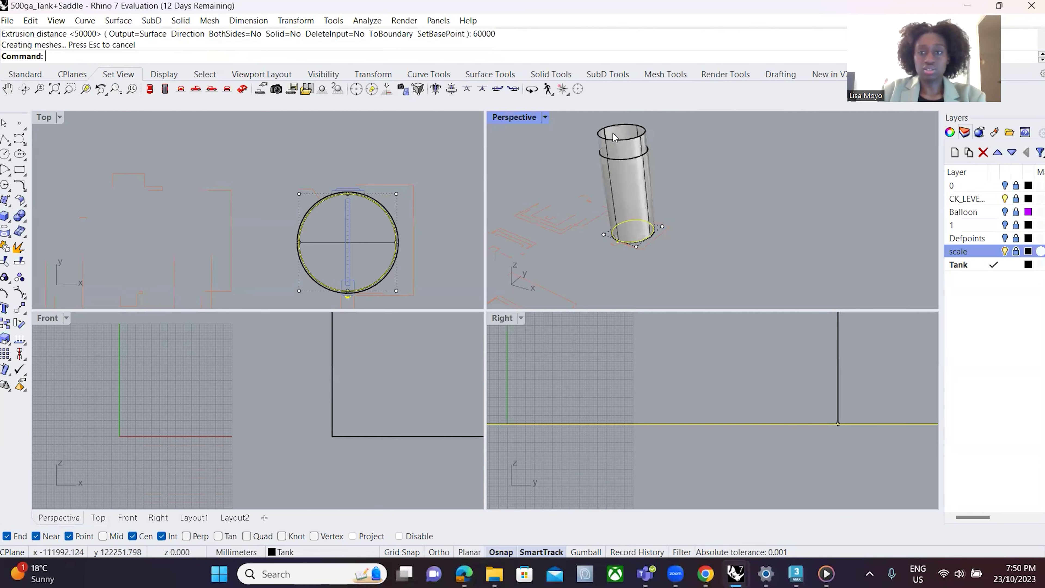
# - Cap the open ends of both the outer and inner cylinders to make them closed solids
pyautogui.click(640, 169)
pyautogui.click(675, 202)
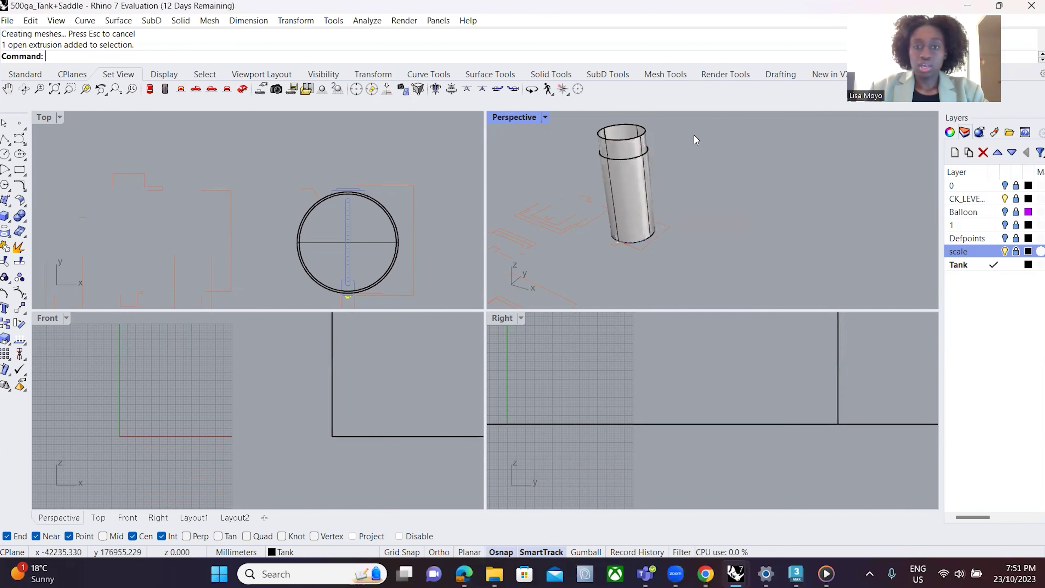
pyautogui.keyDown('shift'); pyautogui.click(637, 147); pyautogui.keyUp('shift')
pyautogui.press('Return')
pyautogui.click(788, 127)
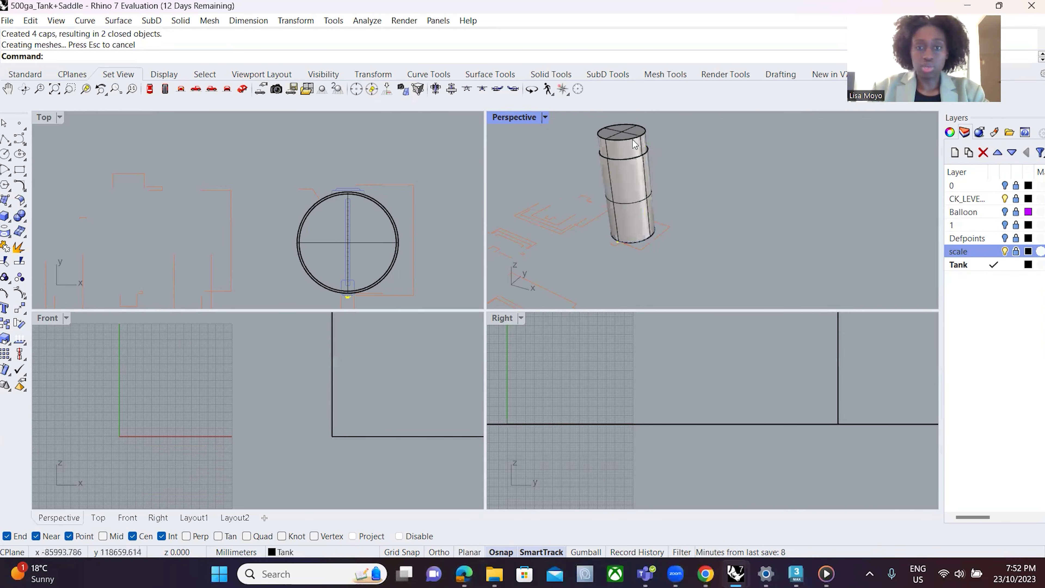
pyautogui.scroll(5, 617, 125)
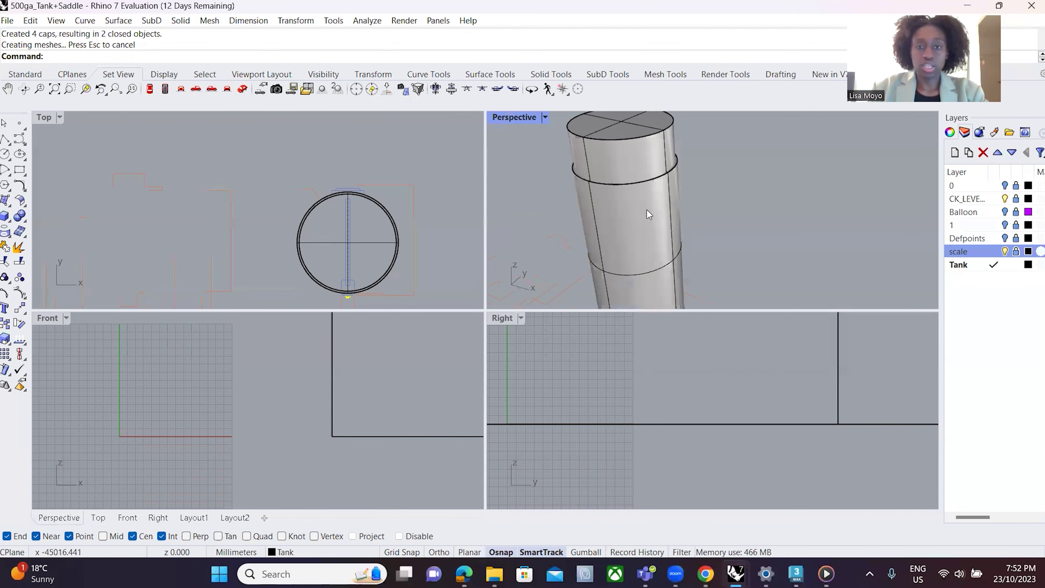
pyautogui.click(590, 214)
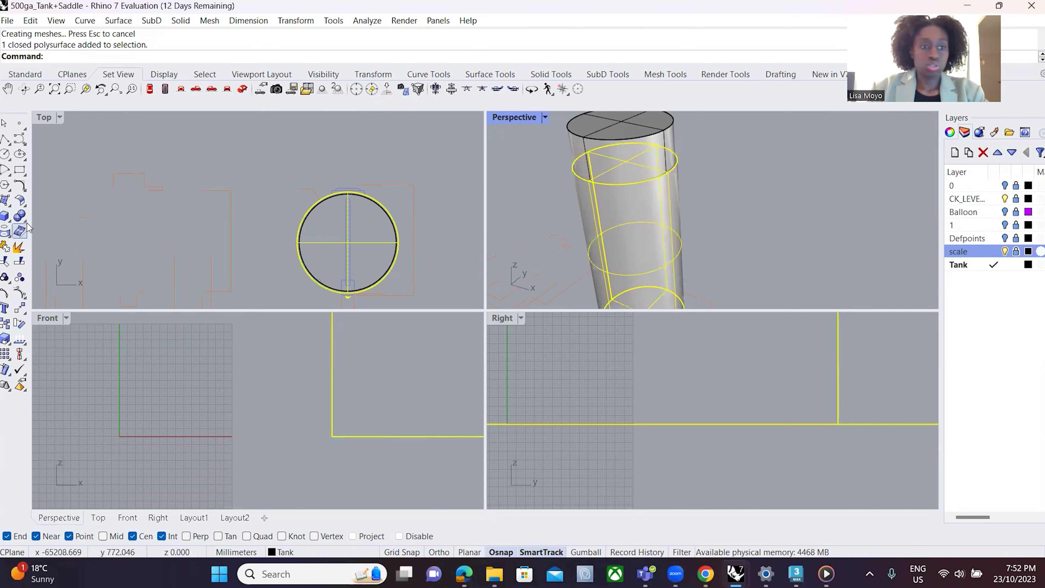
pyautogui.click(434, 154)
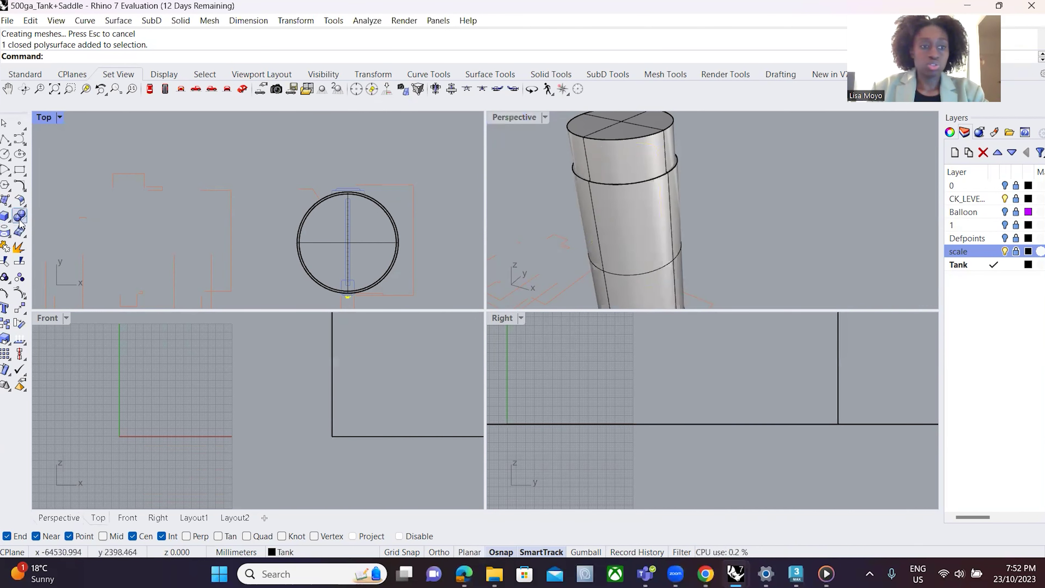
pyautogui.click(20, 220)
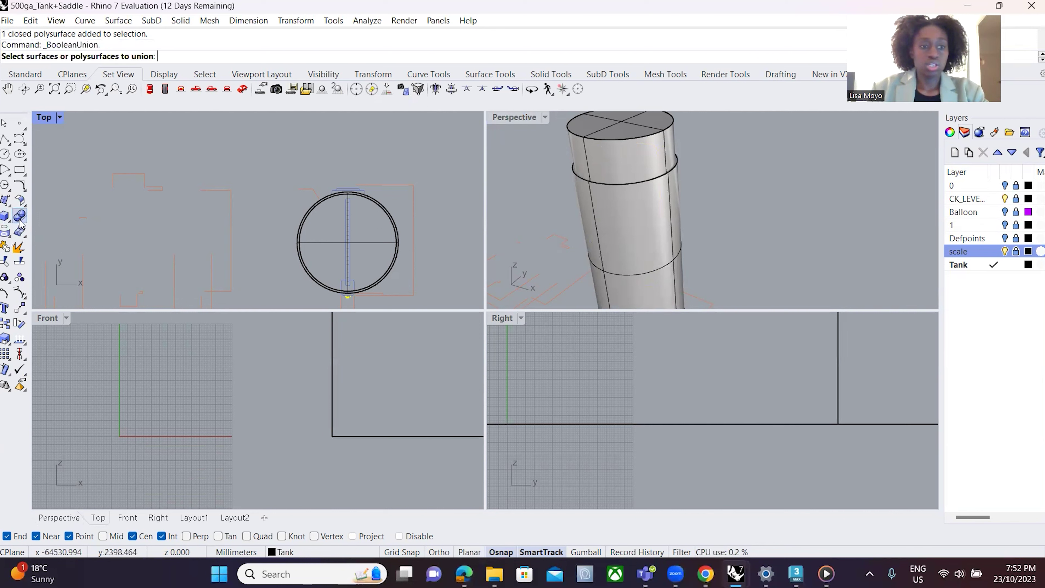
pyautogui.click(24, 223)
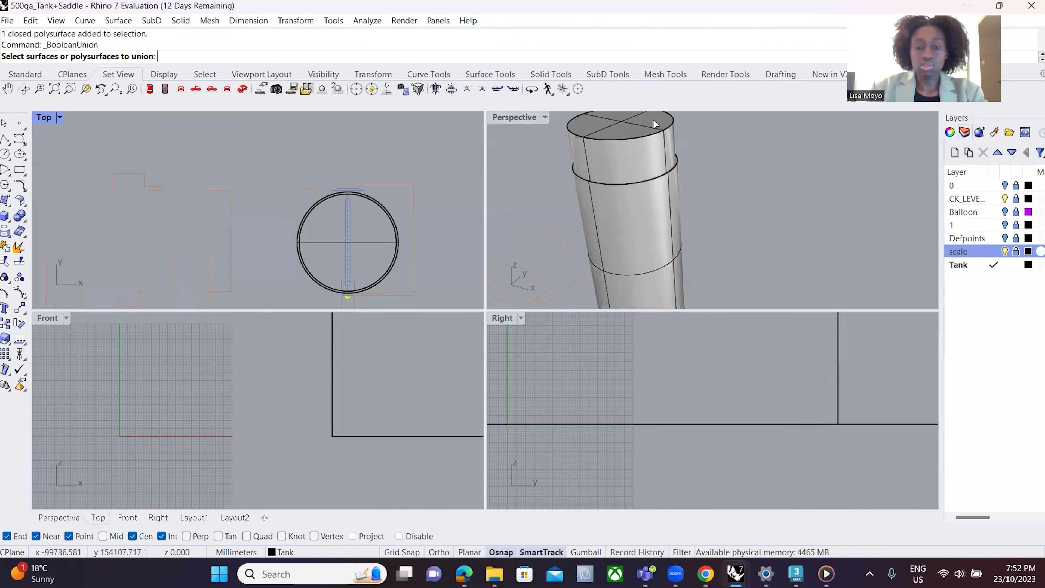
pyautogui.click(633, 140)
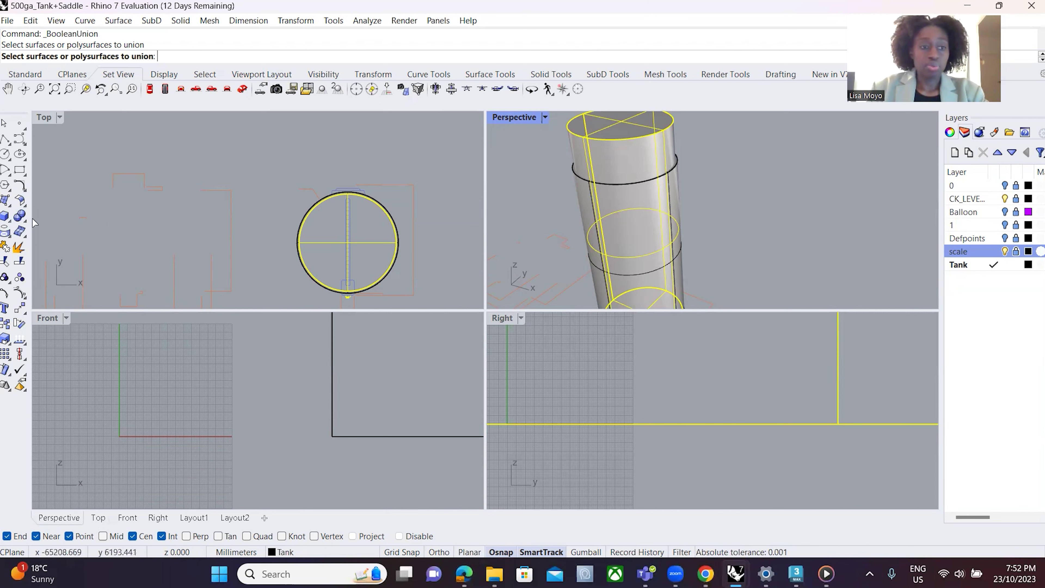
pyautogui.click(213, 173)
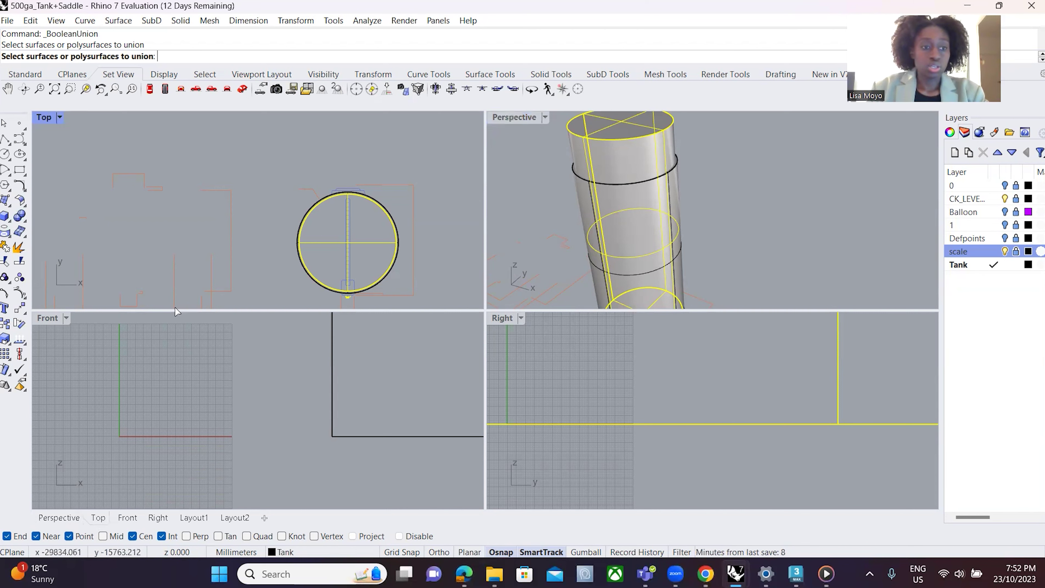
# - Hollow out the tank by subtracting the taller inner cylinder from the outer cylinder with Boolean Difference
pyautogui.click(24, 221)
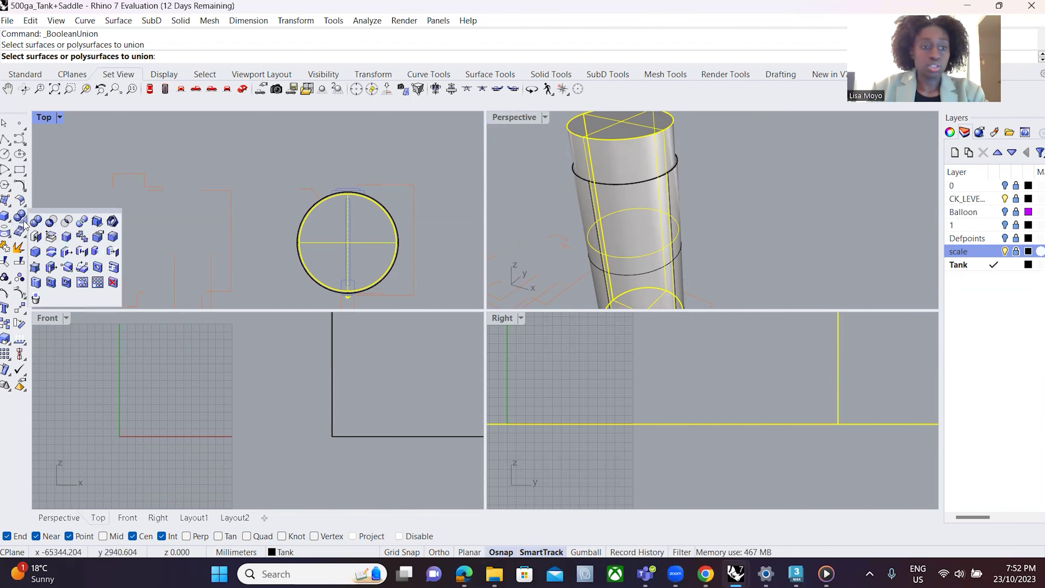
pyautogui.click(51, 221)
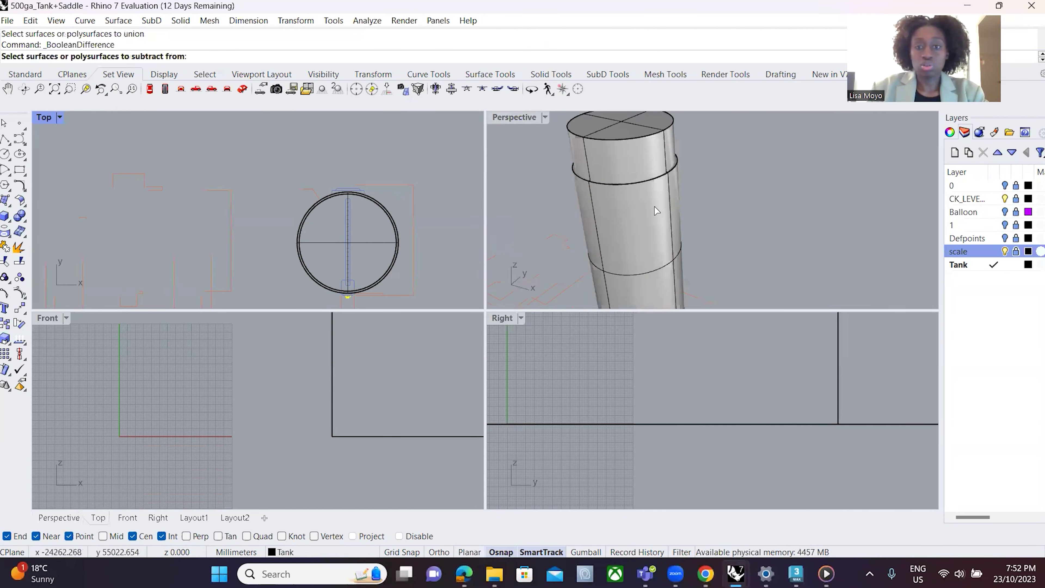
pyautogui.click(591, 149)
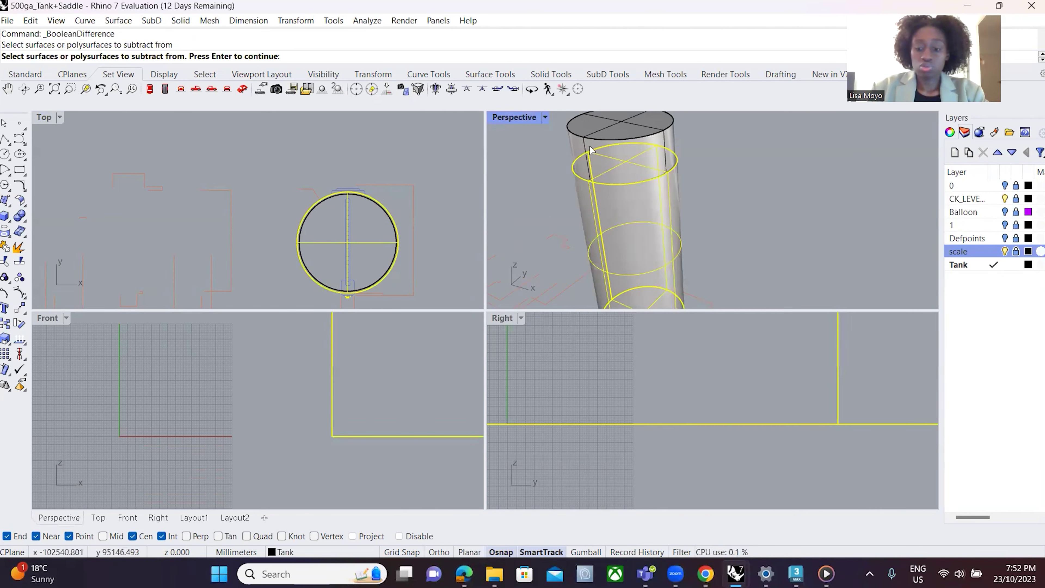
pyautogui.press('Return')
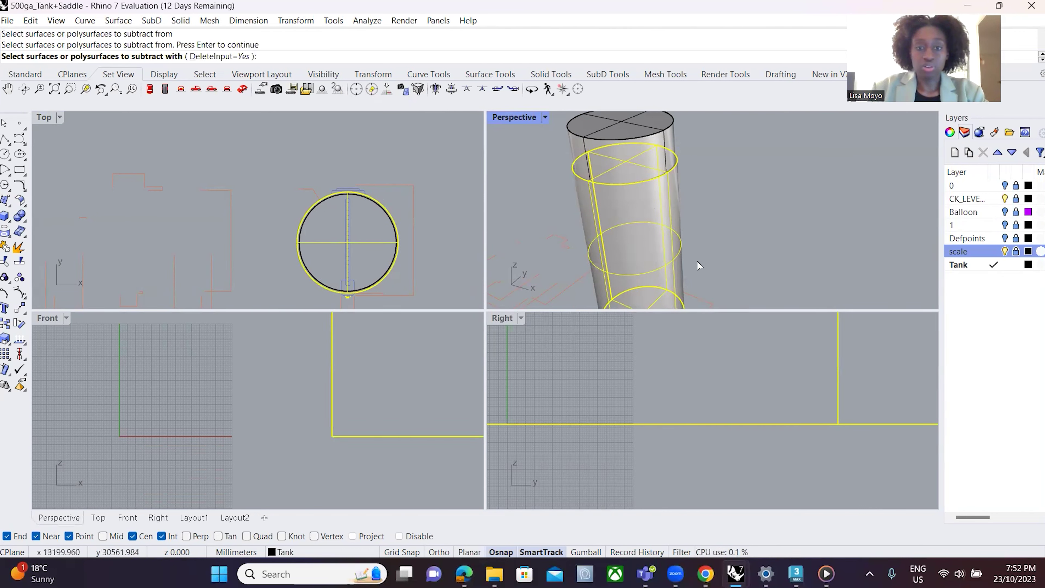
pyautogui.click(604, 140)
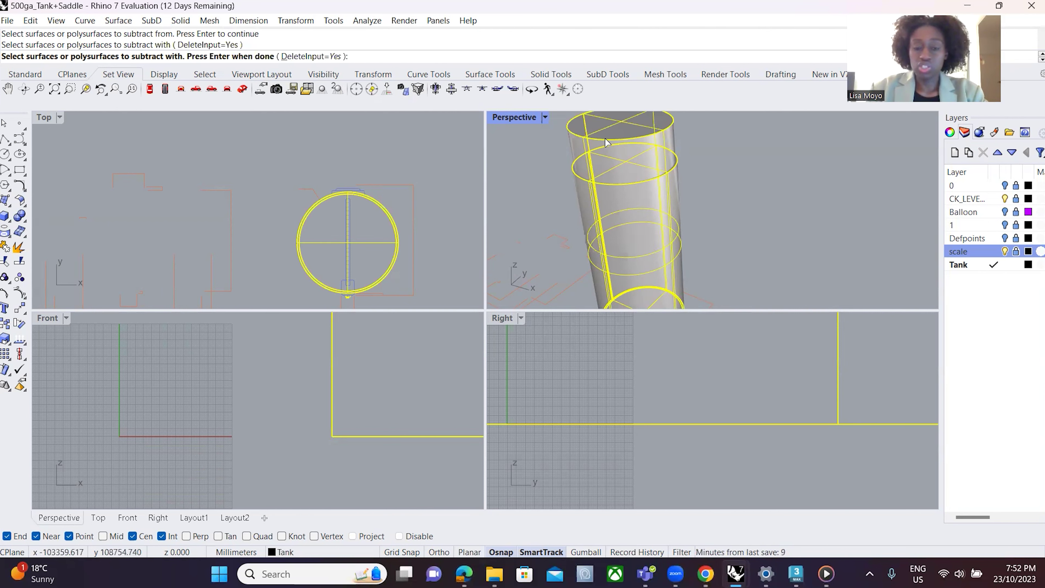
pyautogui.press('Return')
pyautogui.scroll(3, 615, 142)
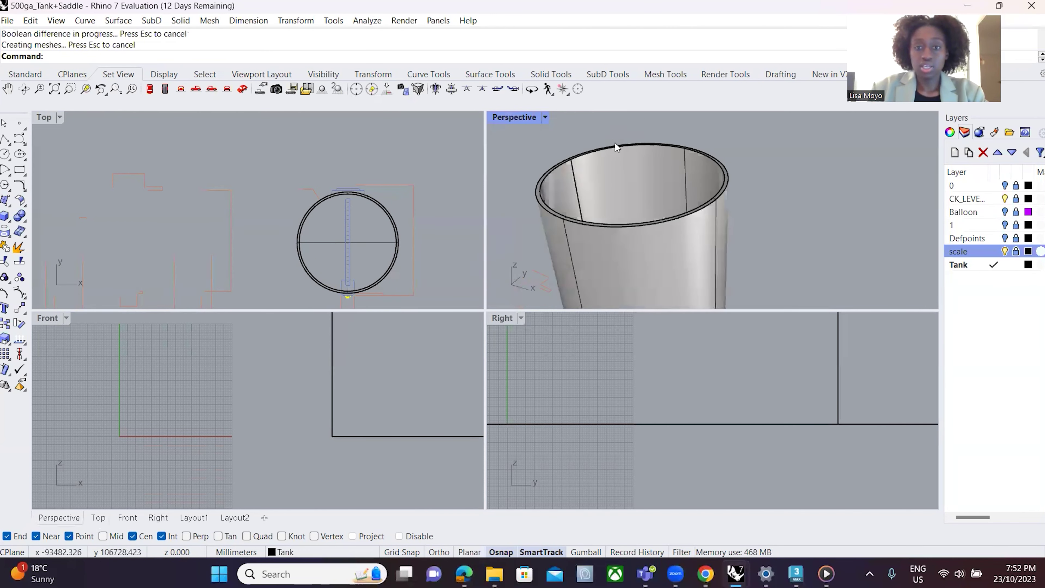
pyautogui.moveTo(614, 142); pyautogui.dragTo(672, 156, button='right')
pyautogui.scroll(-5, 699, 231)
pyautogui.scroll(2, 712, 247)
pyautogui.moveTo(712, 247); pyautogui.dragTo(733, 148, button='right')
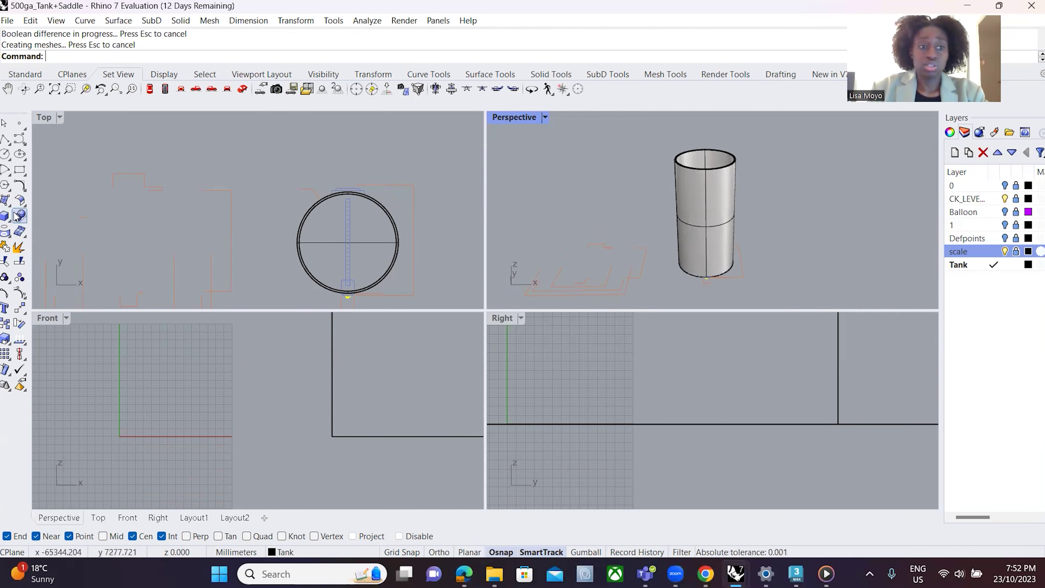
# - Create a solid tube centred on the tank's top opening, slightly wider than the tank wall, and extend it upward
pyautogui.click(26, 221)
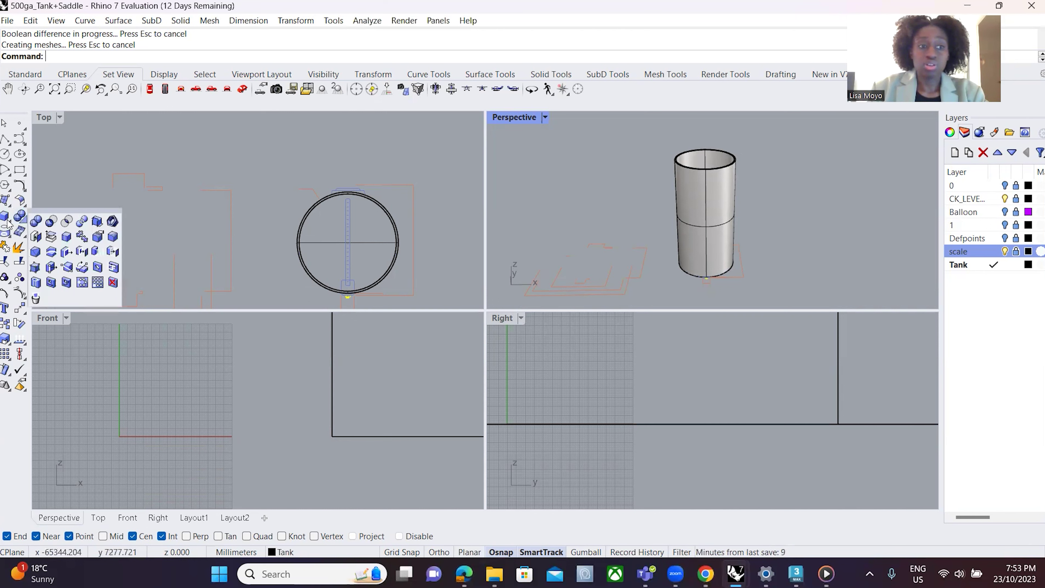
pyautogui.click(51, 235)
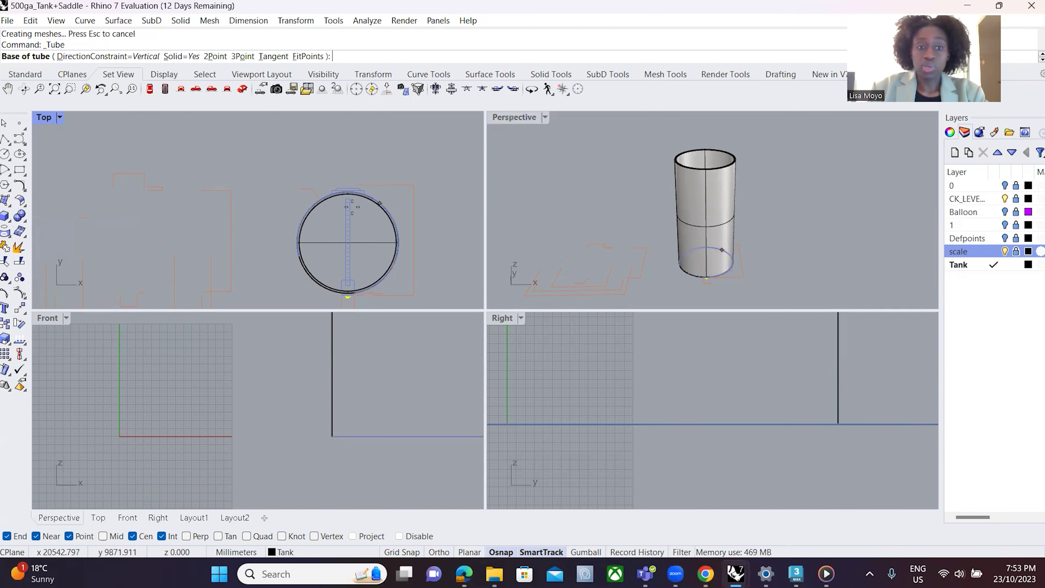
pyautogui.click(321, 274)
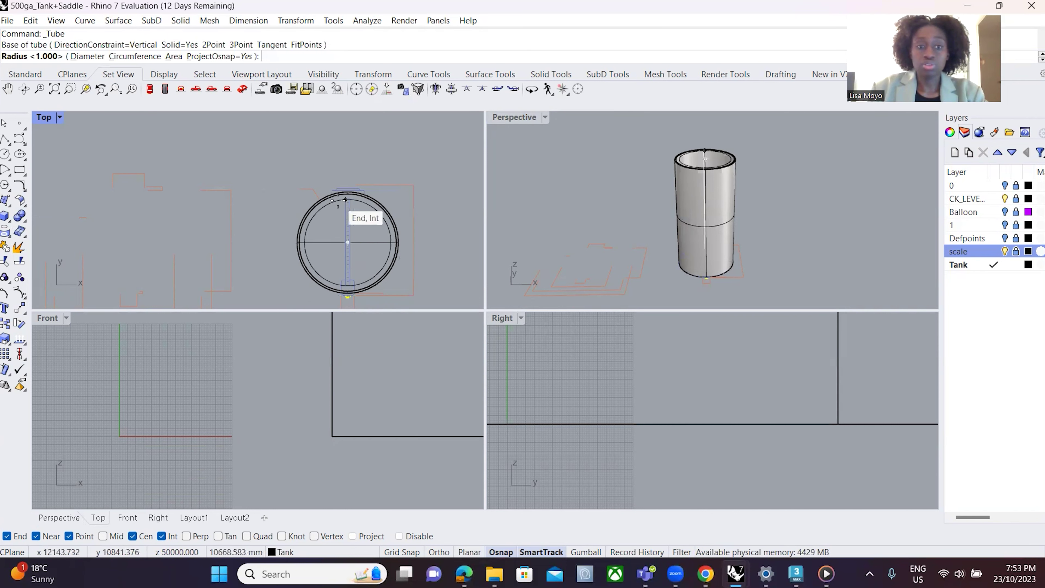
pyautogui.scroll(6, 338, 196)
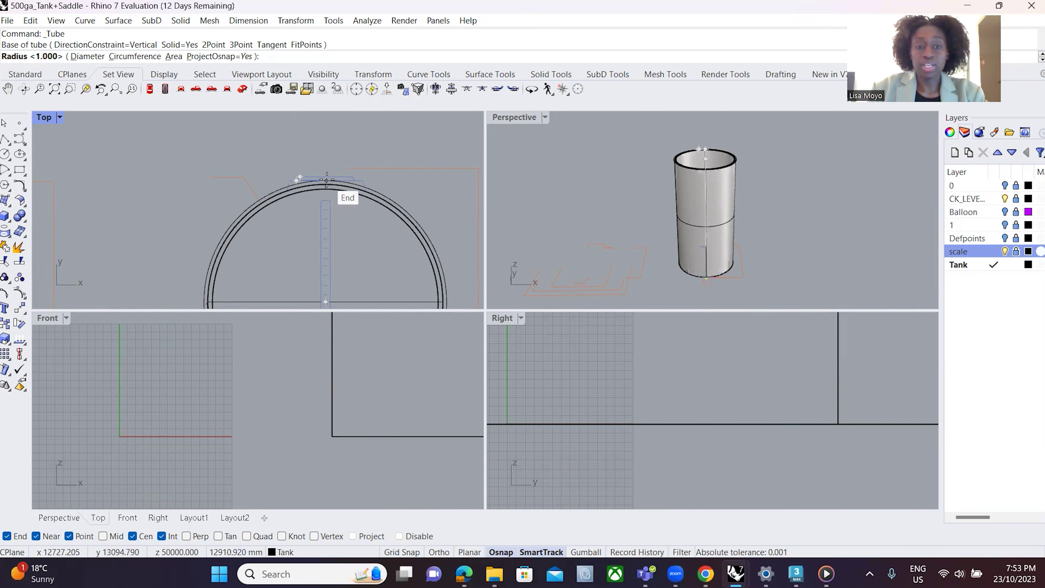
pyautogui.click(326, 180)
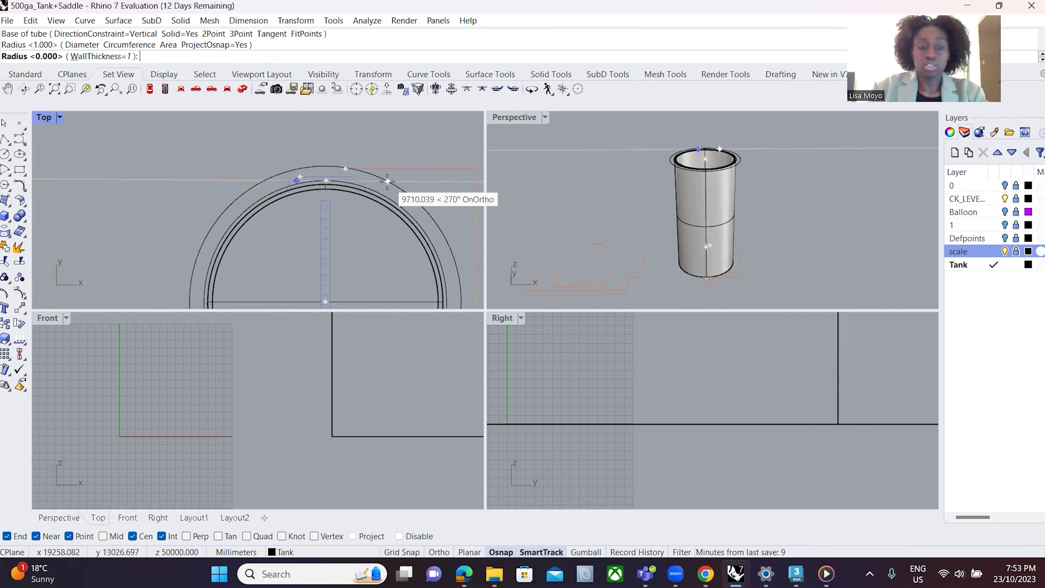
pyautogui.click(446, 218)
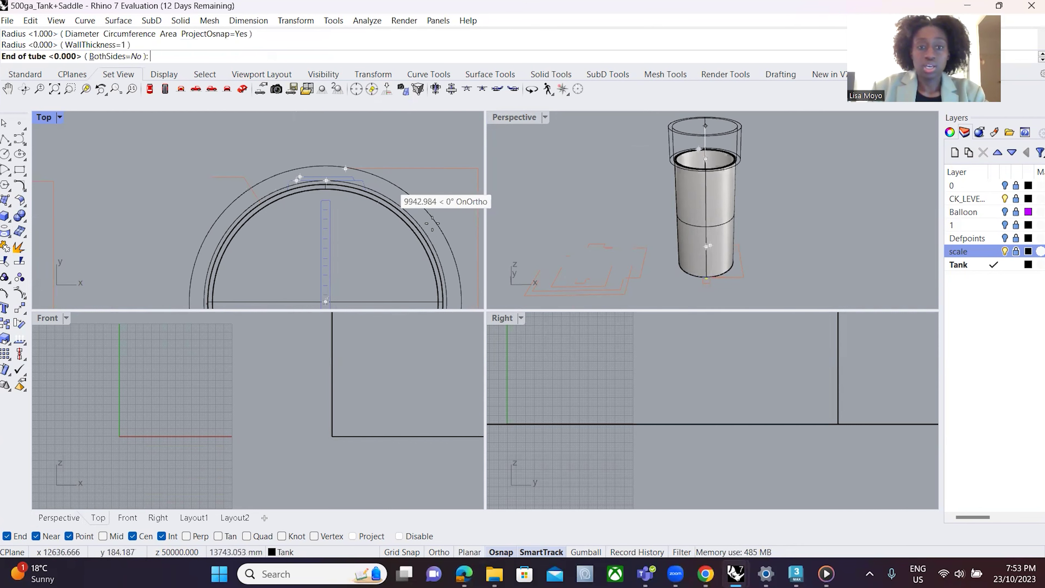
pyautogui.scroll(-1, 760, 289)
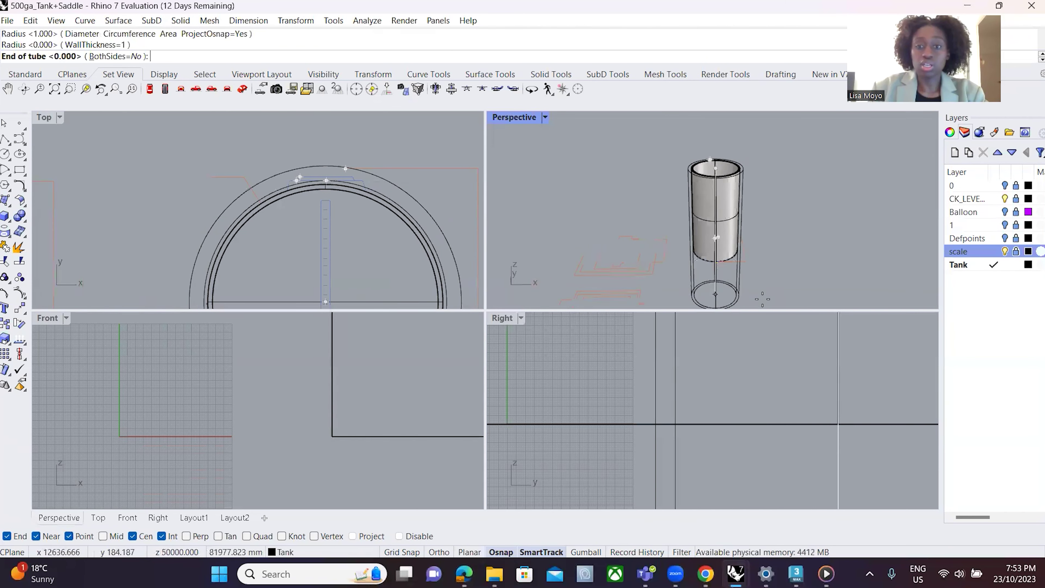
pyautogui.scroll(-2, 754, 278)
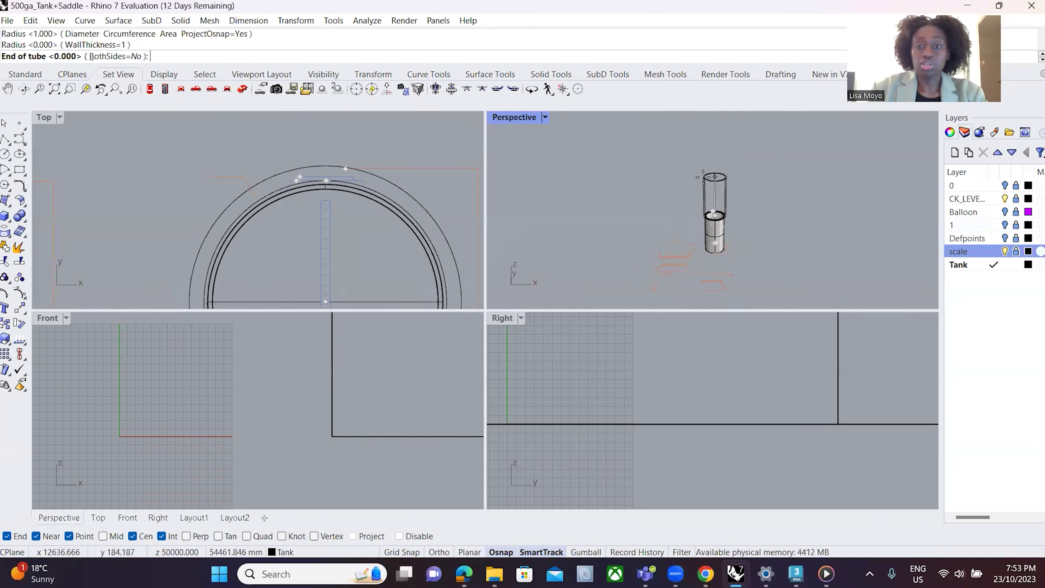
pyautogui.click(739, 199)
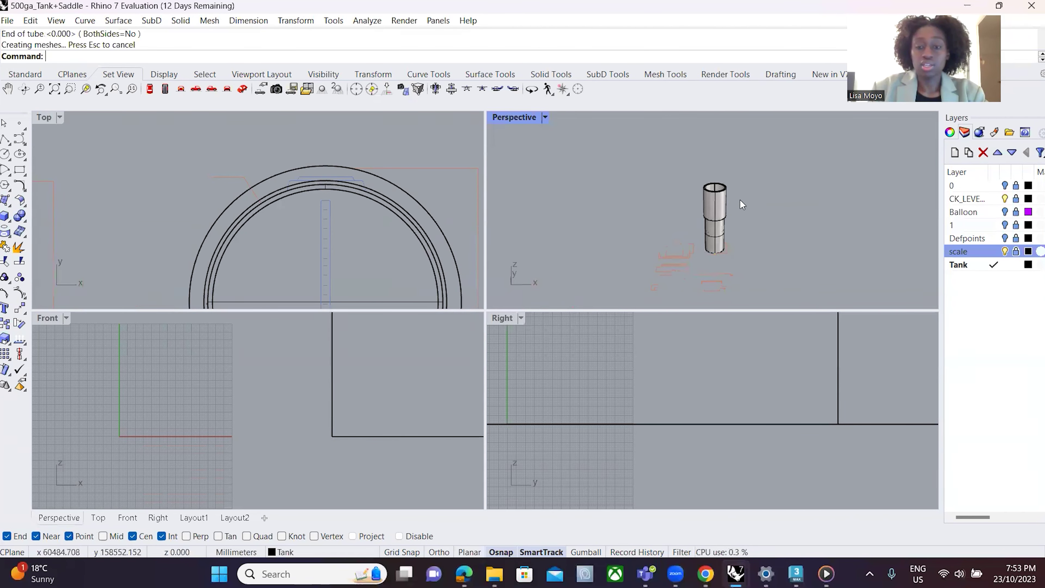
# - Try to cap the new upper tube, and inspect its rim and overall shape in the Perspective view
pyautogui.scroll(5, 679, 160)
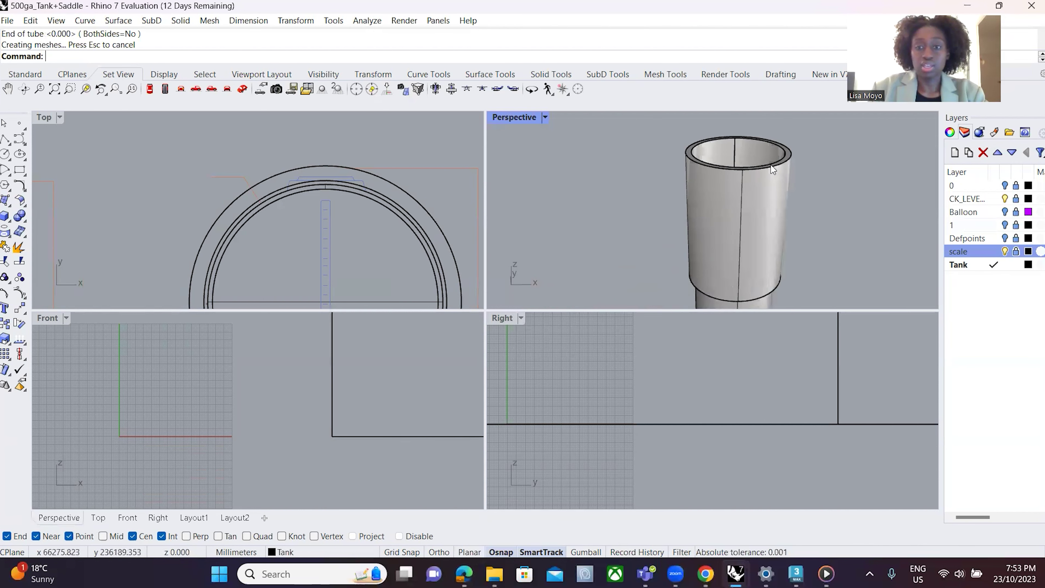
pyautogui.click(772, 166)
pyautogui.press('Return')
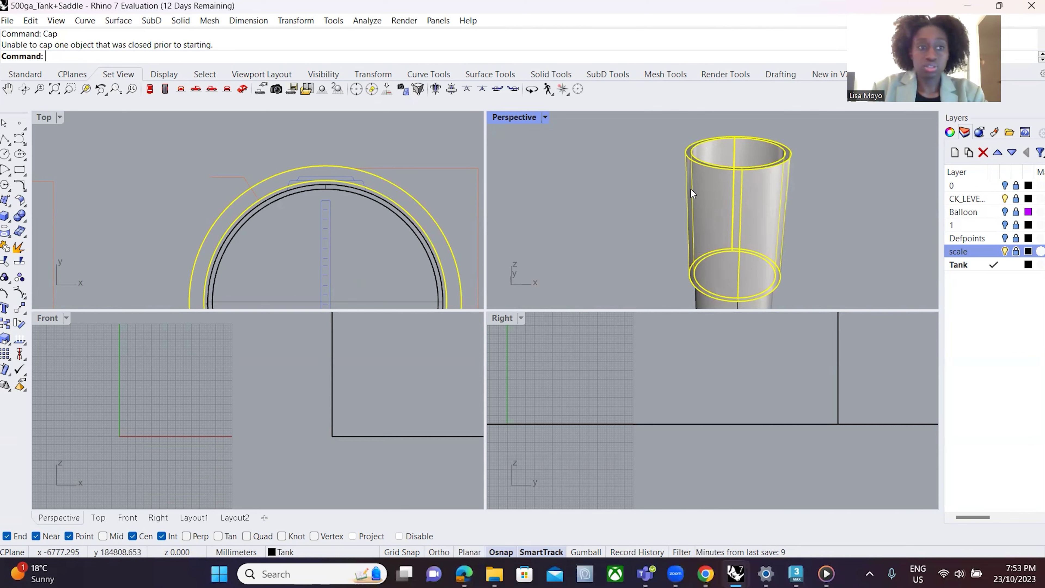
pyautogui.click(734, 123)
pyautogui.scroll(5, 740, 140)
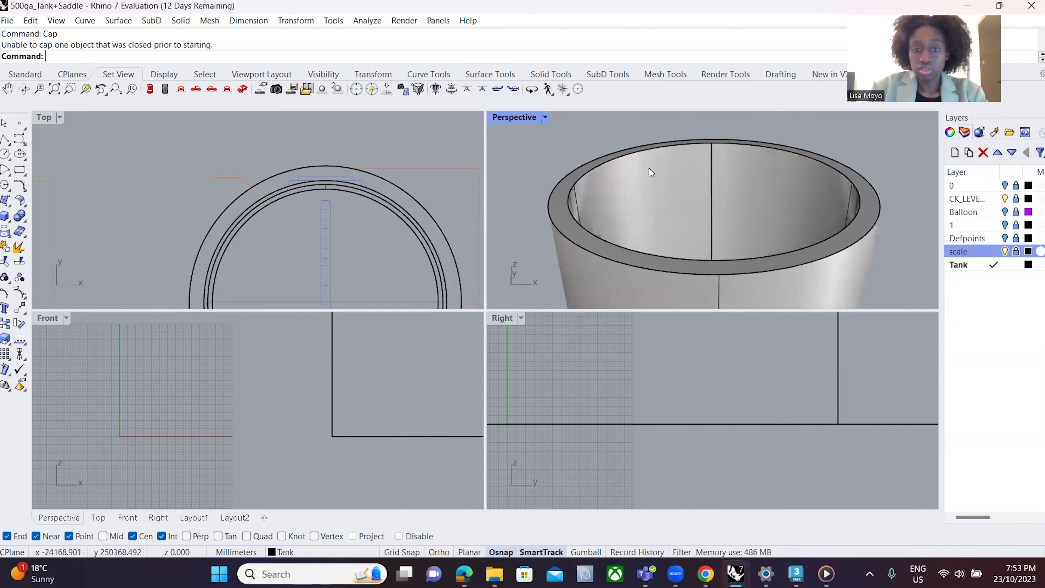
pyautogui.scroll(2, 571, 179)
pyautogui.scroll(-10, 627, 180)
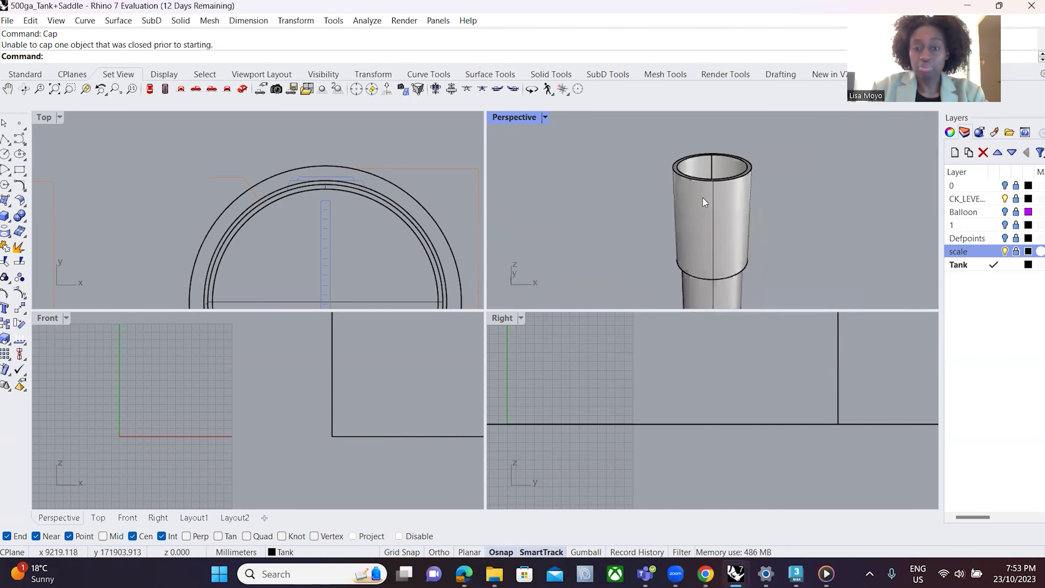
pyautogui.moveTo(701, 191); pyautogui.dragTo(794, 158, button='right')
pyautogui.scroll(-3, 777, 166)
pyautogui.scroll(2, 781, 167)
pyautogui.scroll(3, 790, 186)
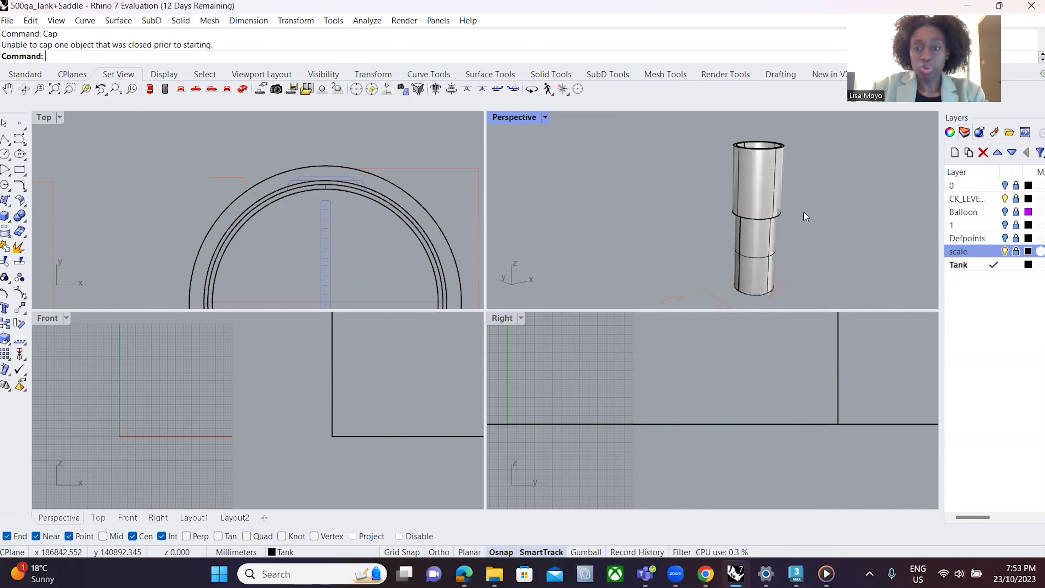
# - Delete the wider tube above the tank, keeping only the hollow tank
pyautogui.click(777, 142)
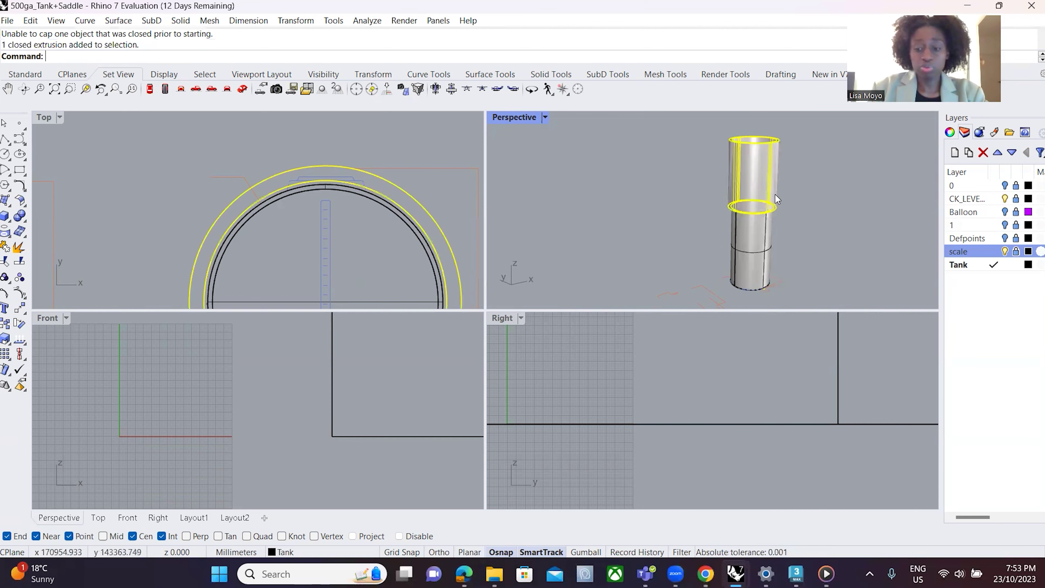
pyautogui.press('Delete')
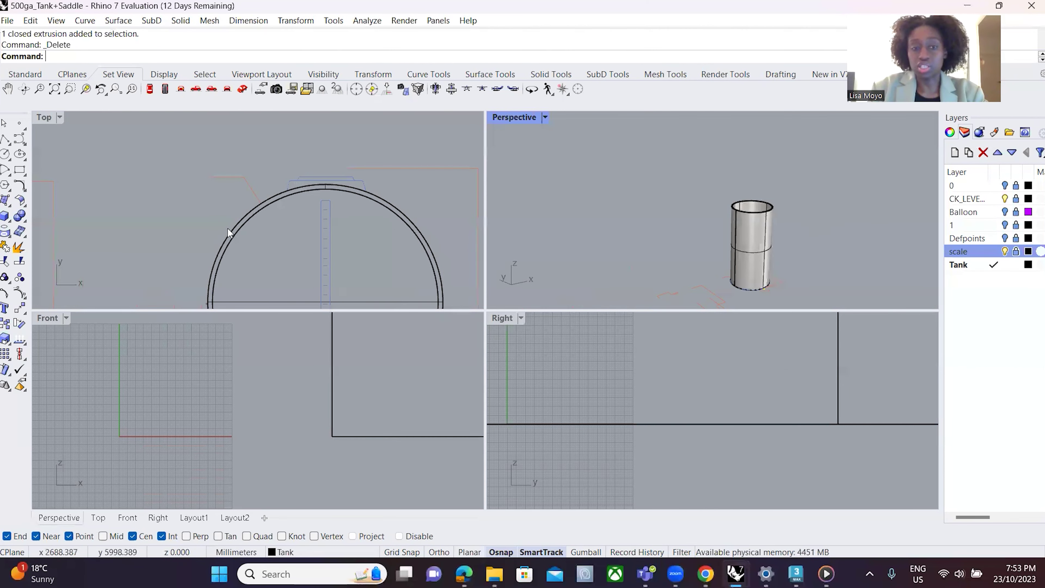
pyautogui.scroll(-4, 327, 174)
pyautogui.scroll(1, 304, 245)
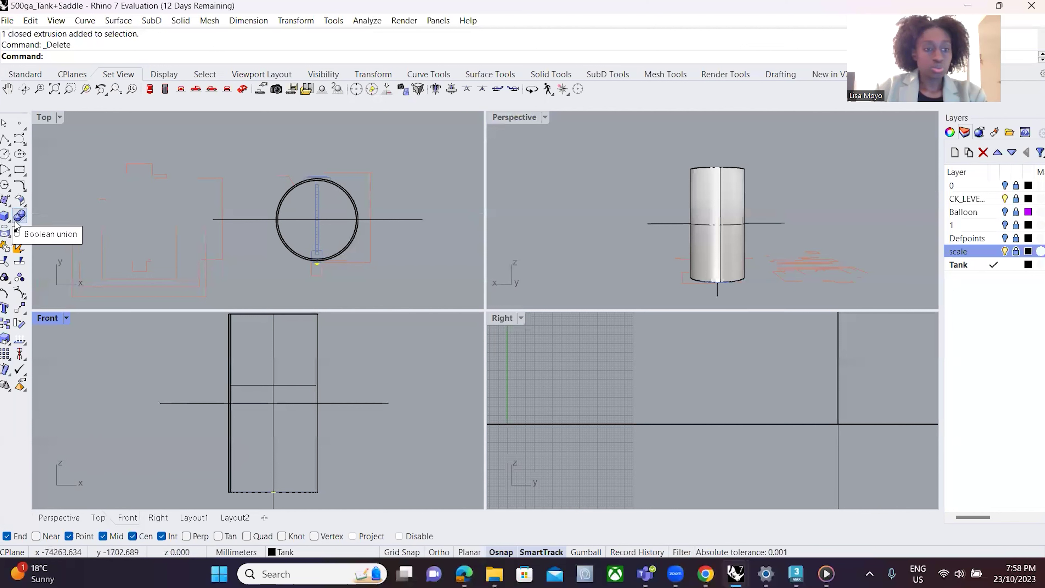
# - Create a horizontal tube from the tank's centre at mid-height with radii 8000 and 7500 mm, extending about 17700 mm out through the wall
pyautogui.click(8, 216)
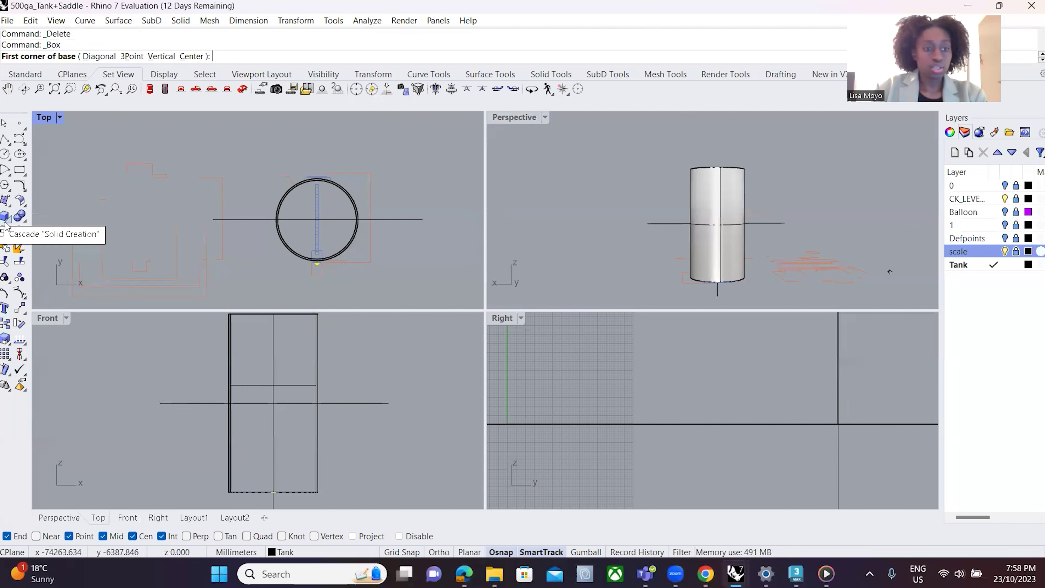
pyautogui.click(8, 217)
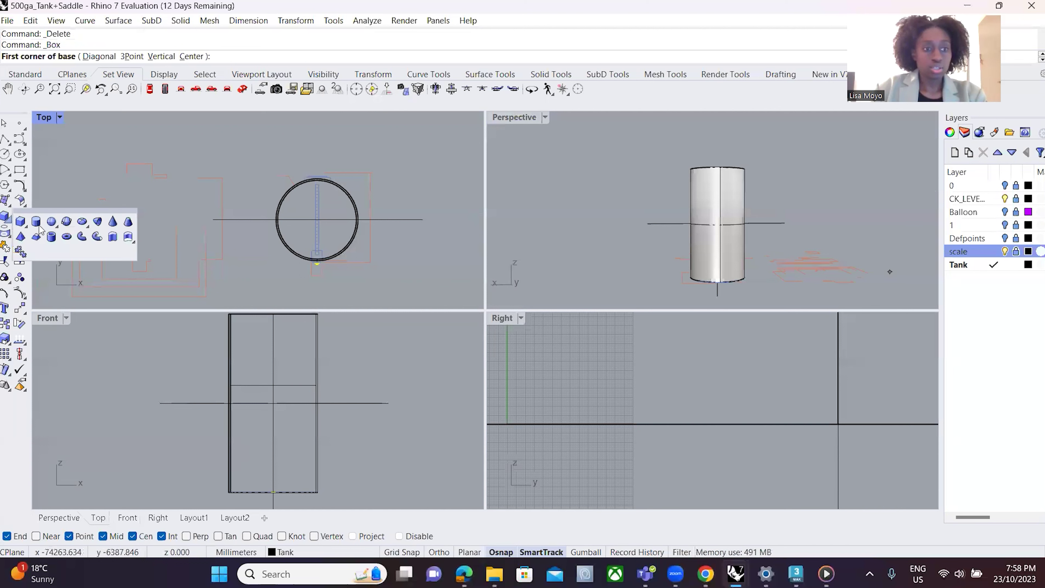
pyautogui.click(51, 236)
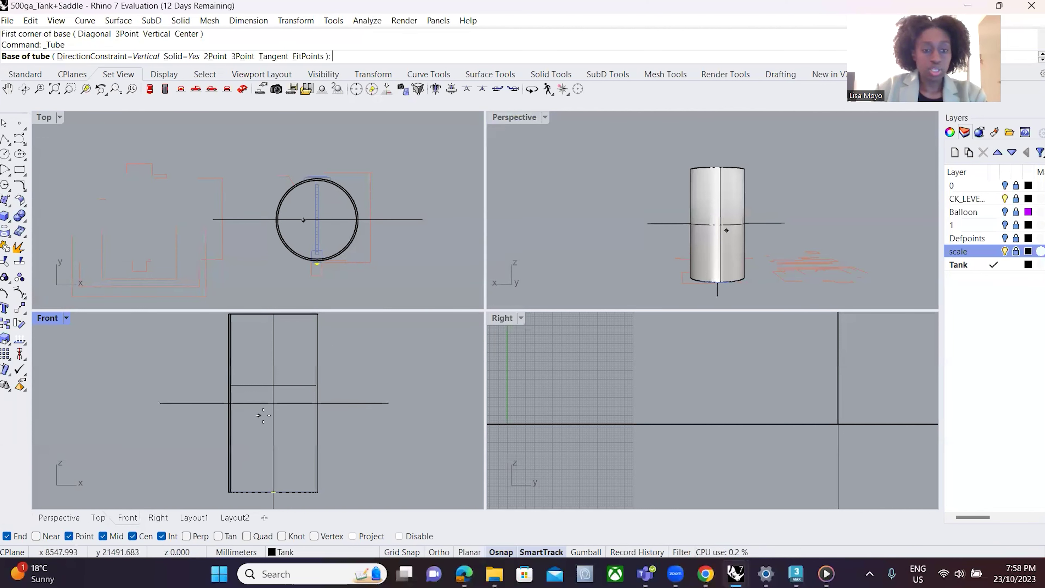
pyautogui.click(274, 403)
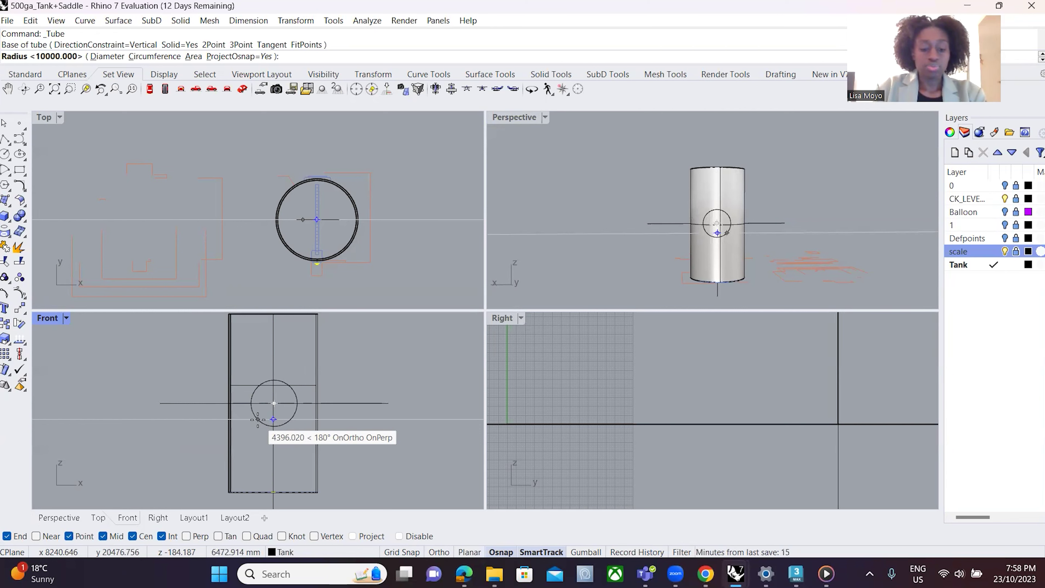
pyautogui.write('8000')
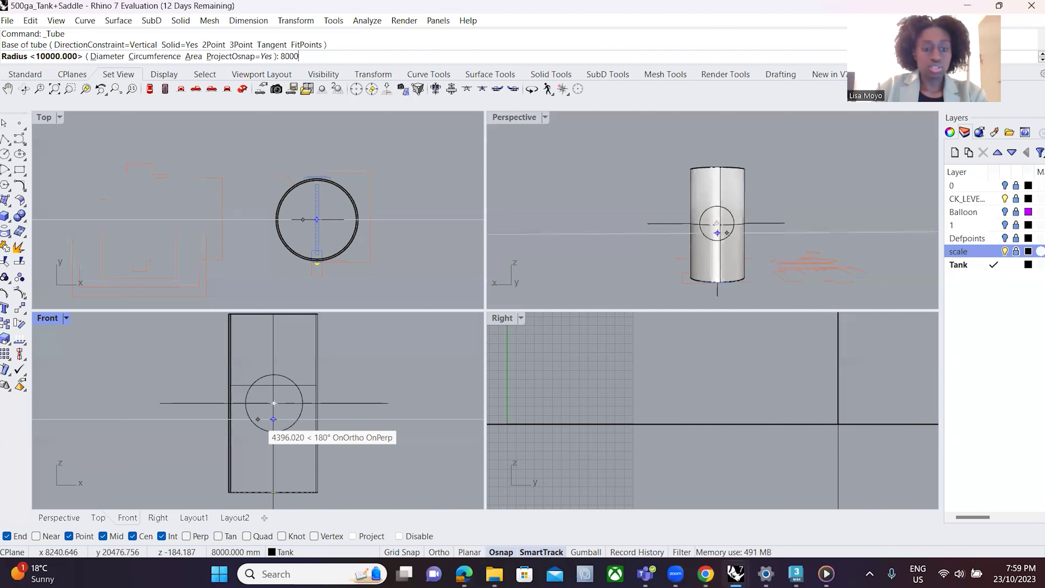
pyautogui.press('Return')
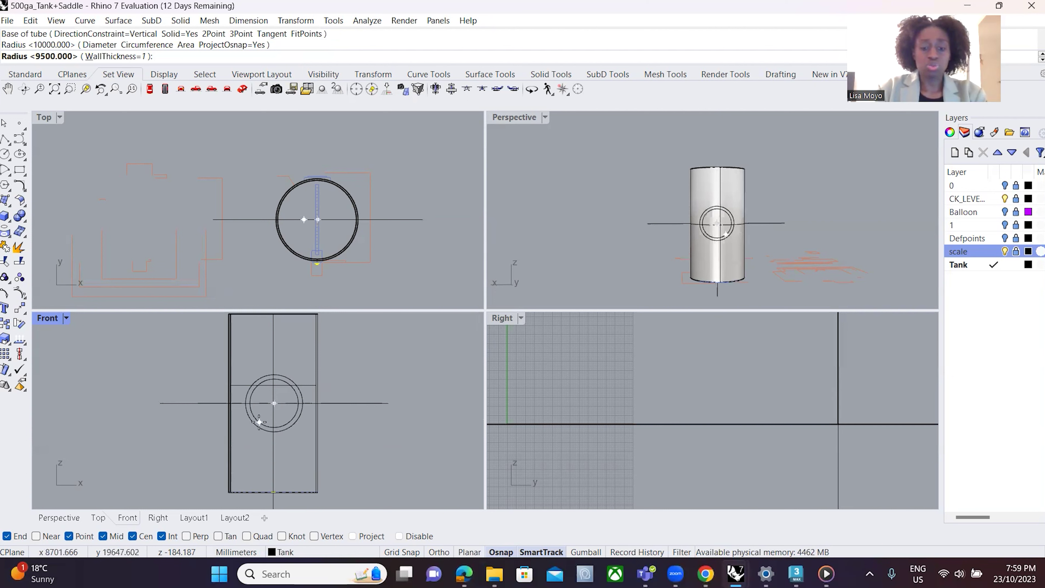
pyautogui.write('7500')
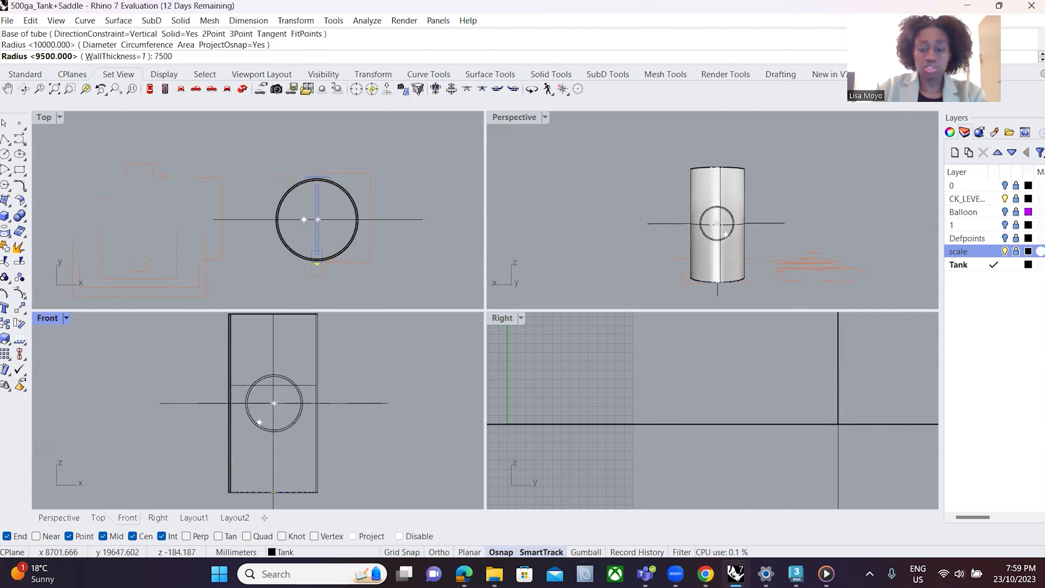
pyautogui.press('Return')
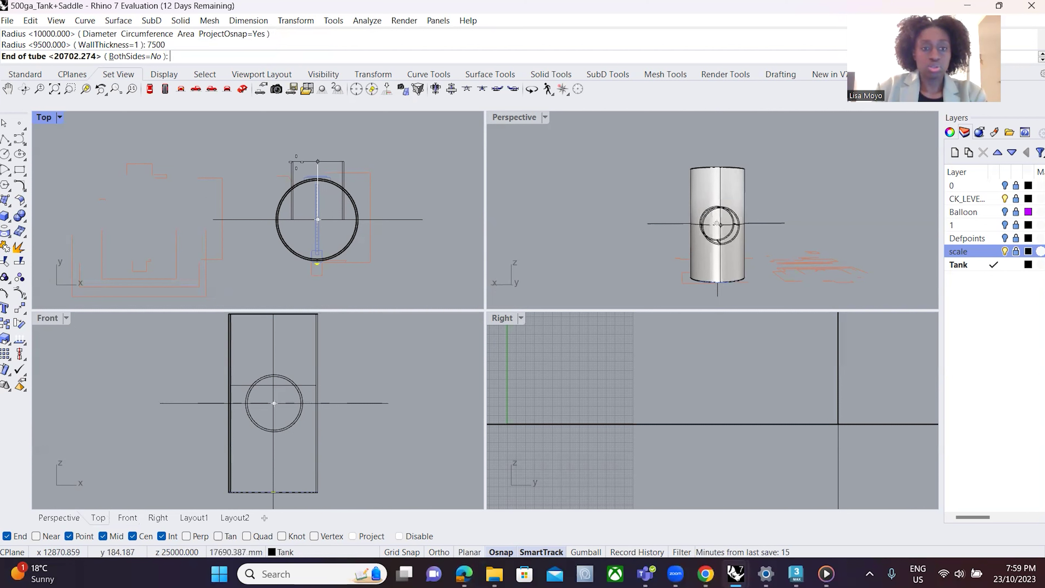
pyautogui.click(297, 163)
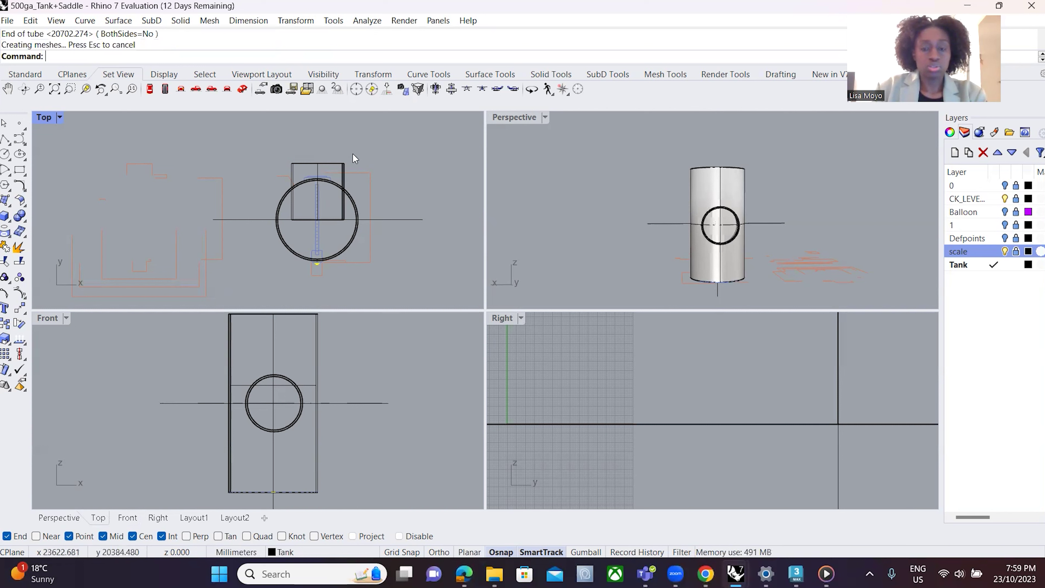
# - Split the tank and the side tube against each other with Boolean Split, using both solids as split objects and cutters
pyautogui.moveTo(724, 222); pyautogui.dragTo(690, 214, button='right')
pyautogui.scroll(5, 689, 213)
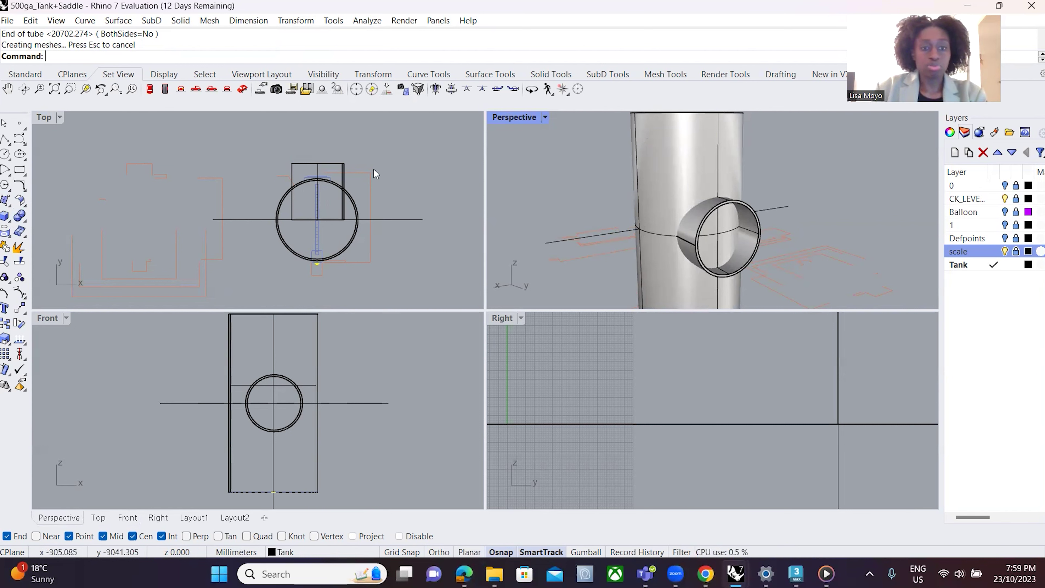
pyautogui.click(23, 220)
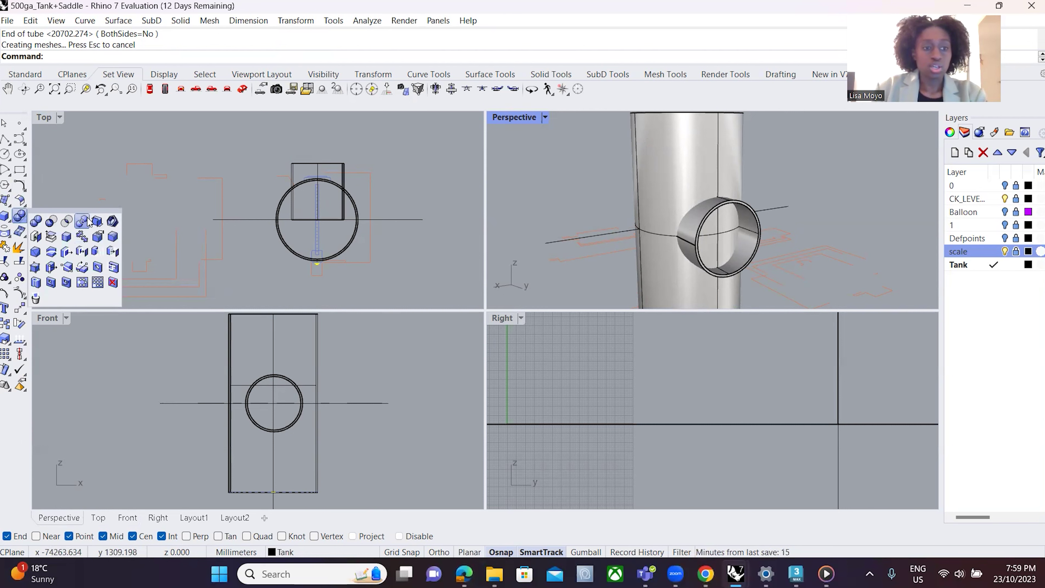
pyautogui.click(83, 221)
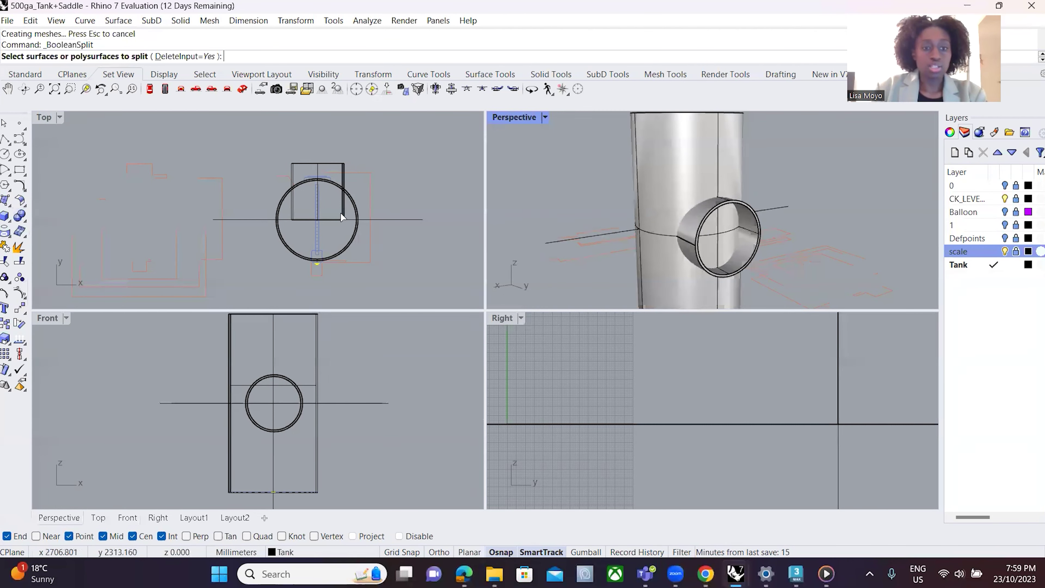
pyautogui.click(735, 225)
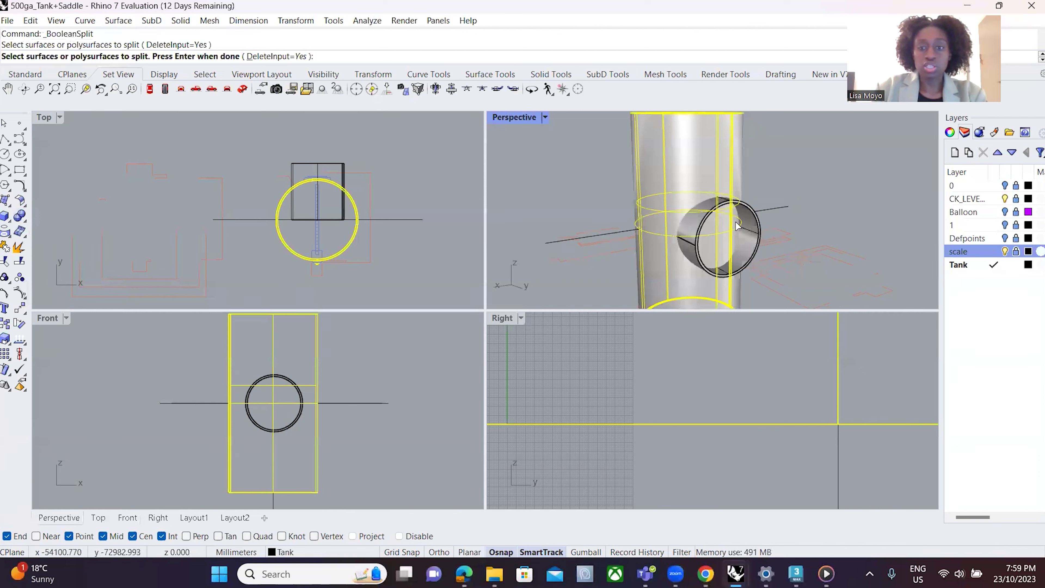
pyautogui.click(747, 223)
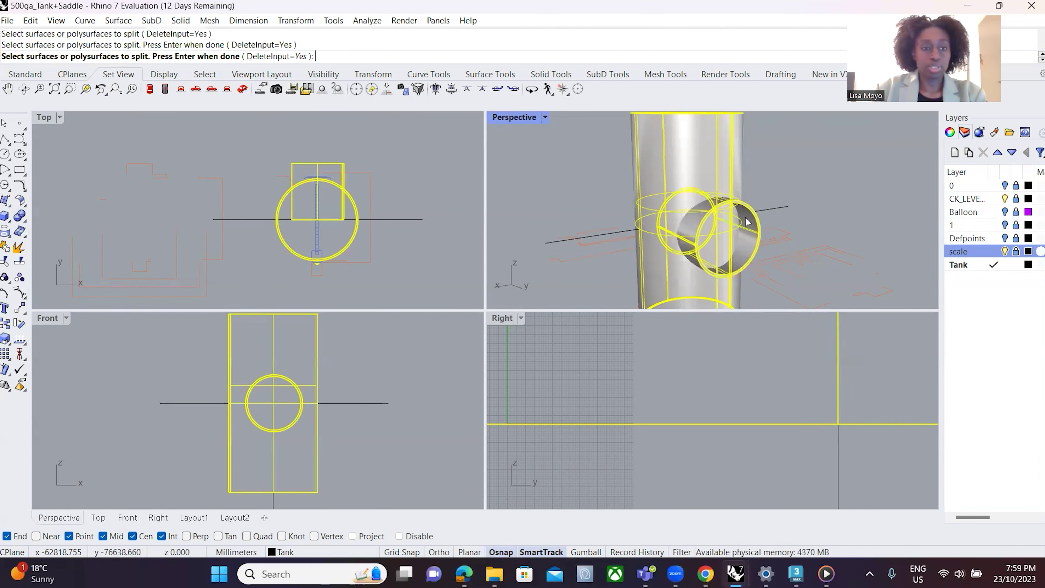
pyautogui.press('Return')
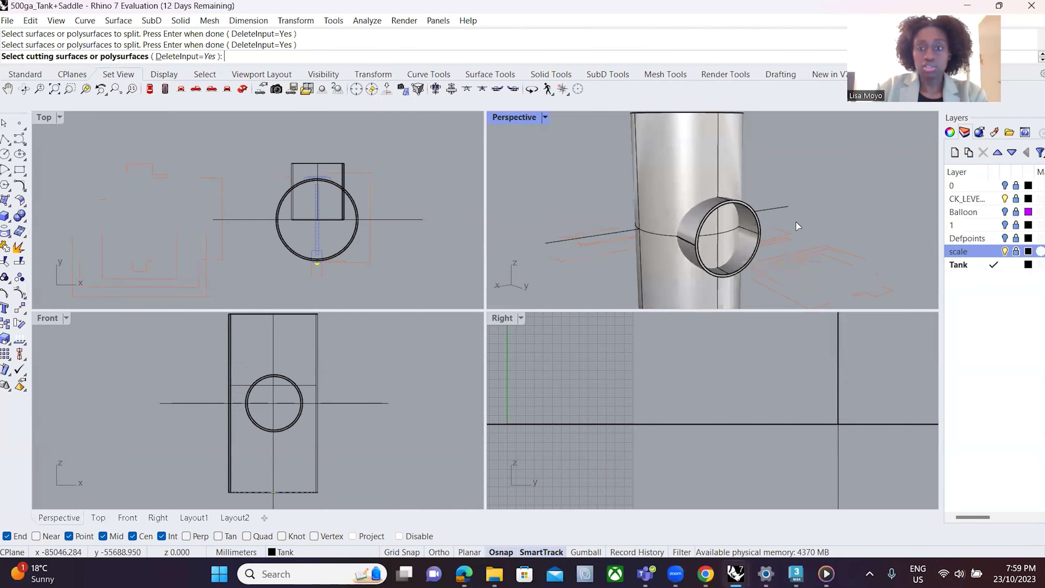
pyautogui.click(714, 222)
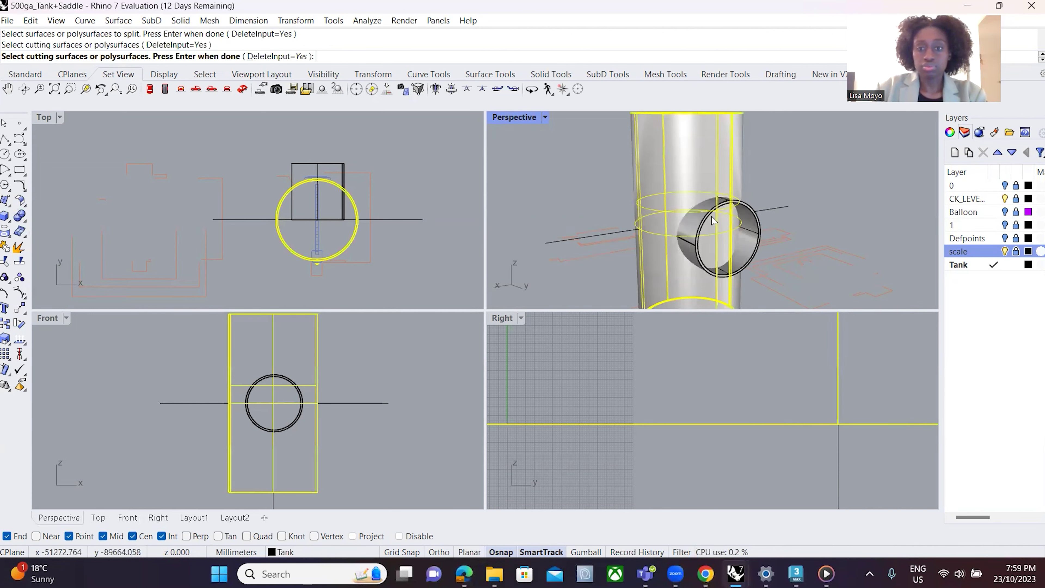
pyautogui.click(755, 258)
pyautogui.press('Return')
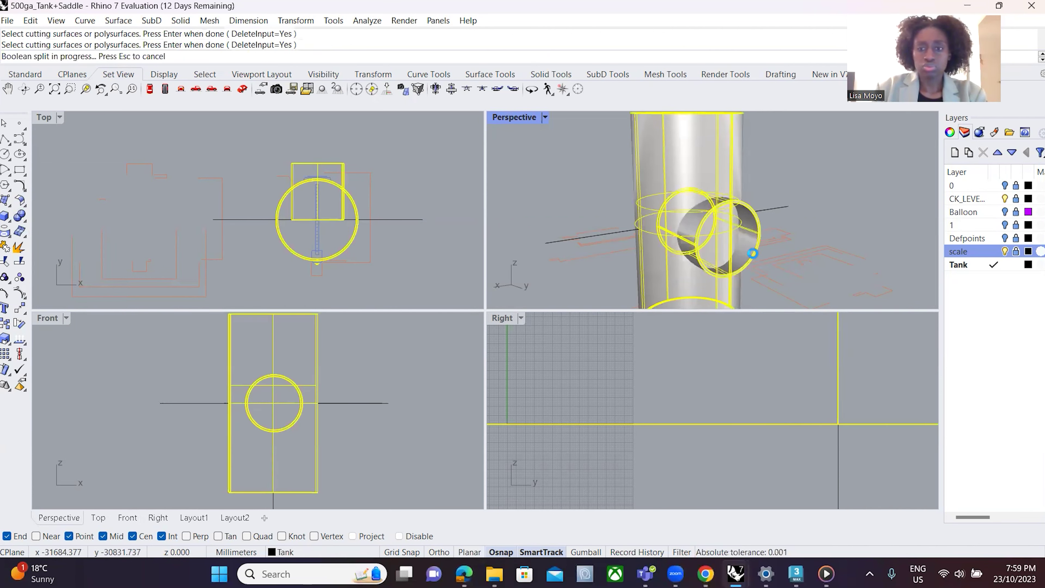
# - Delete the cut-out wall piece at the side opening and the side tube's section inside the tank
pyautogui.click(736, 226)
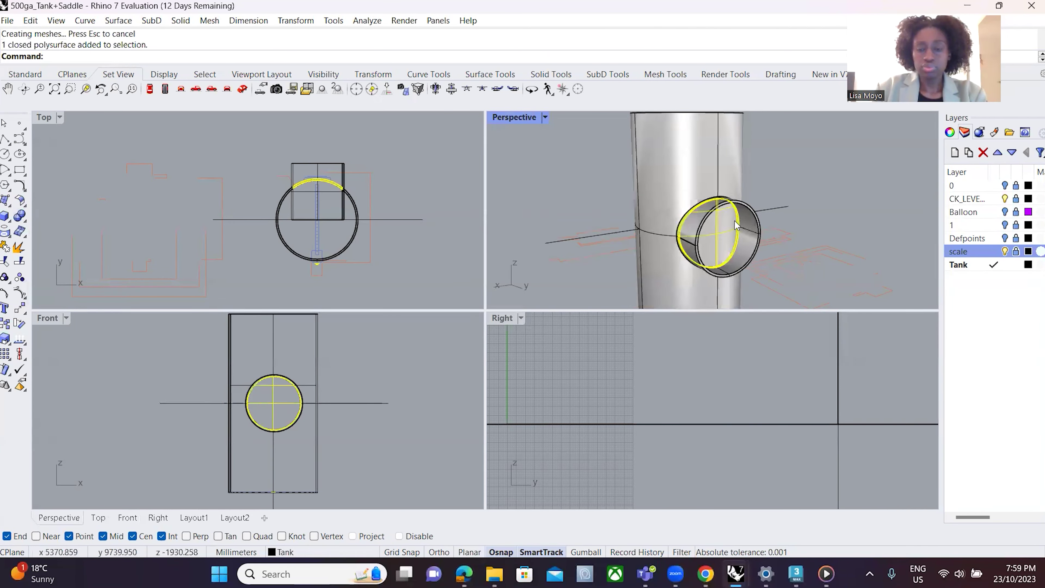
pyautogui.moveTo(736, 225); pyautogui.dragTo(765, 239, button='right')
pyautogui.press('Delete')
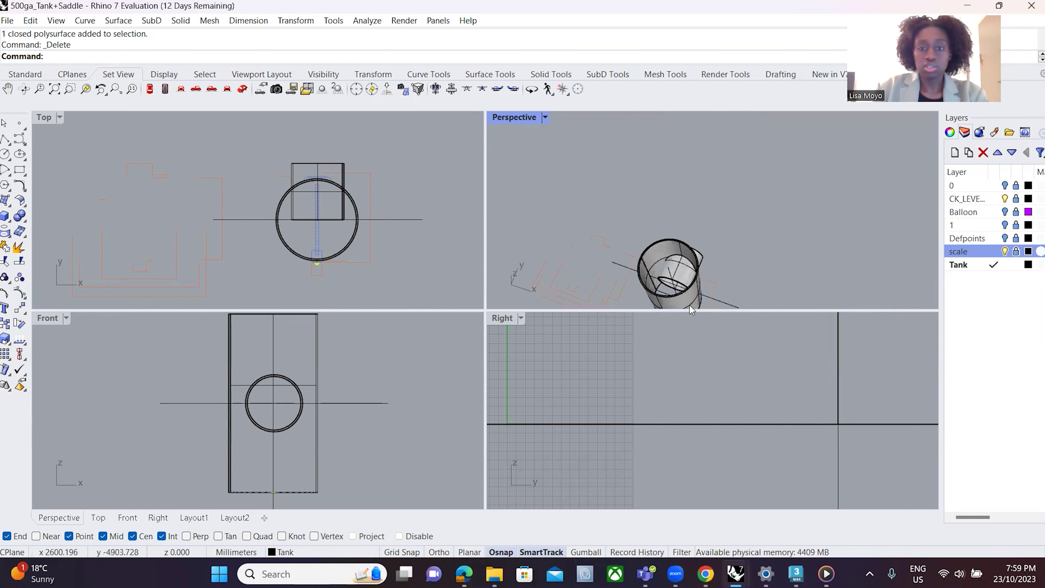
pyautogui.click(673, 269)
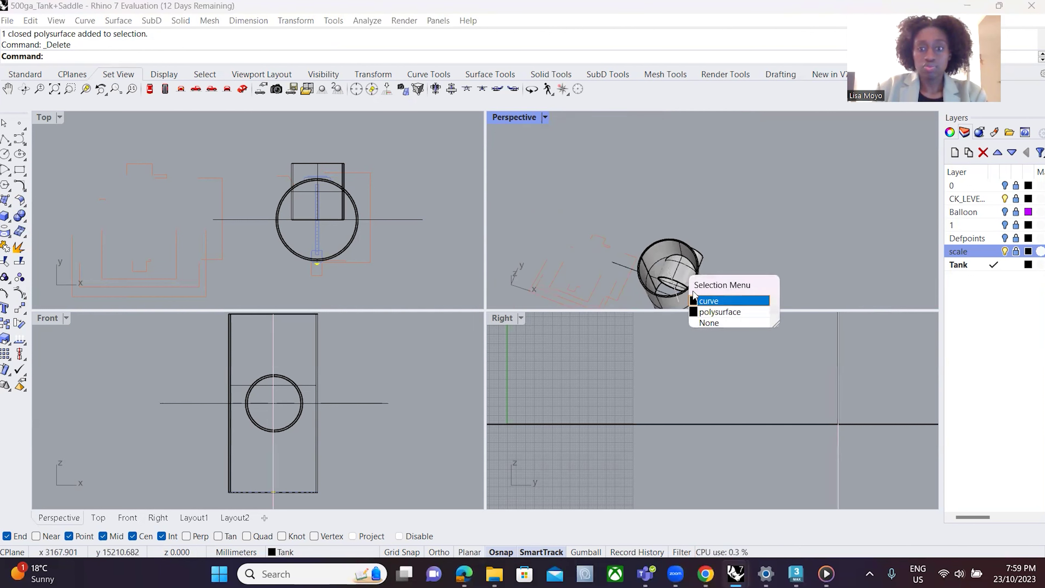
pyautogui.click(725, 312)
pyautogui.press('Delete')
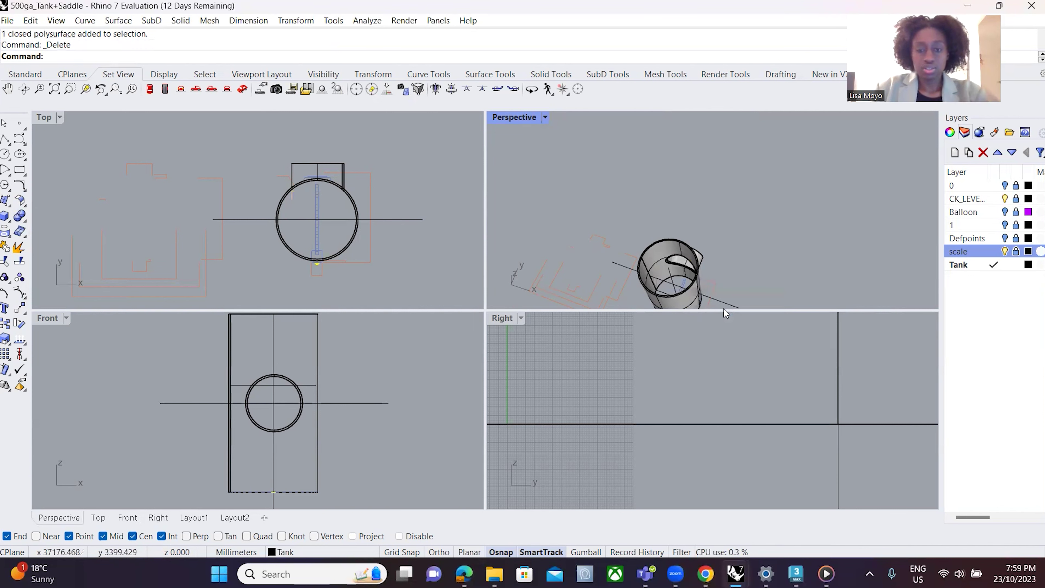
pyautogui.moveTo(718, 249); pyautogui.dragTo(682, 247, button='right')
pyautogui.scroll(3, 681, 247)
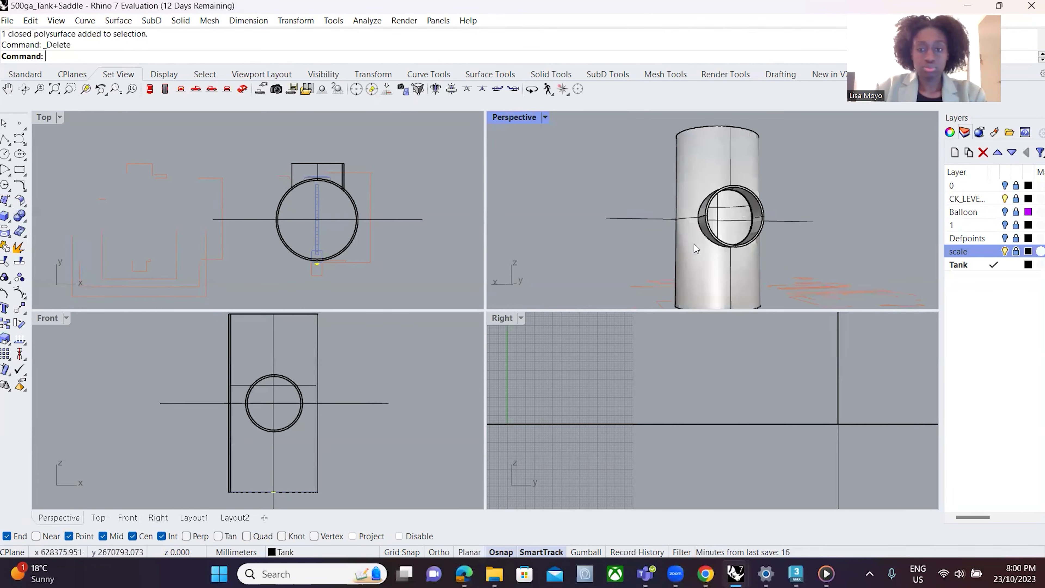
pyautogui.scroll(-1, 693, 244)
pyautogui.moveTo(700, 167); pyautogui.dragTo(675, 166, button='right')
pyautogui.scroll(3, 747, 184)
pyautogui.scroll(-3, 675, 167)
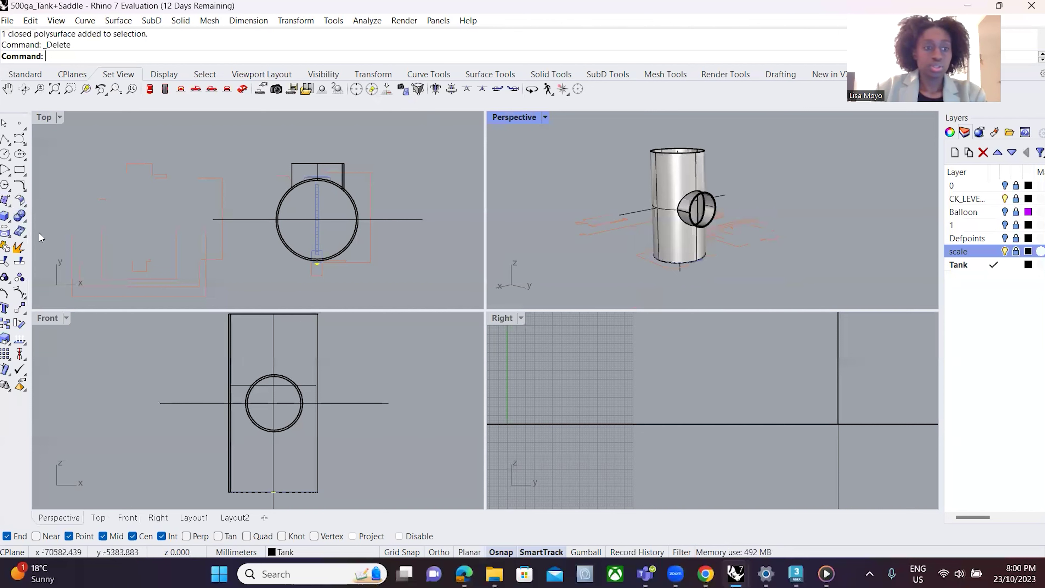
pyautogui.click(25, 222)
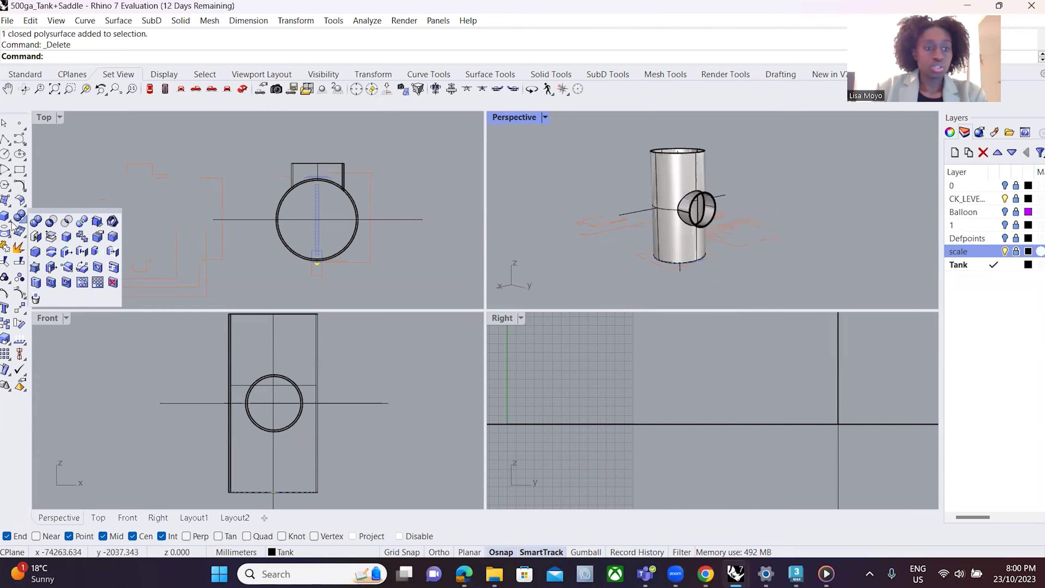
pyautogui.click(20, 217)
pyautogui.click(9, 219)
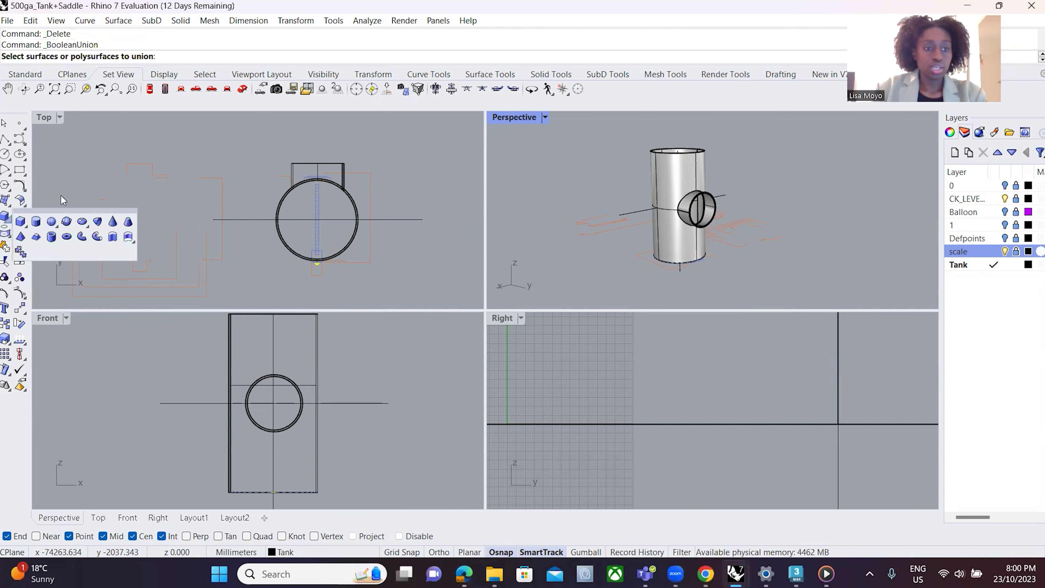
pyautogui.click(204, 165)
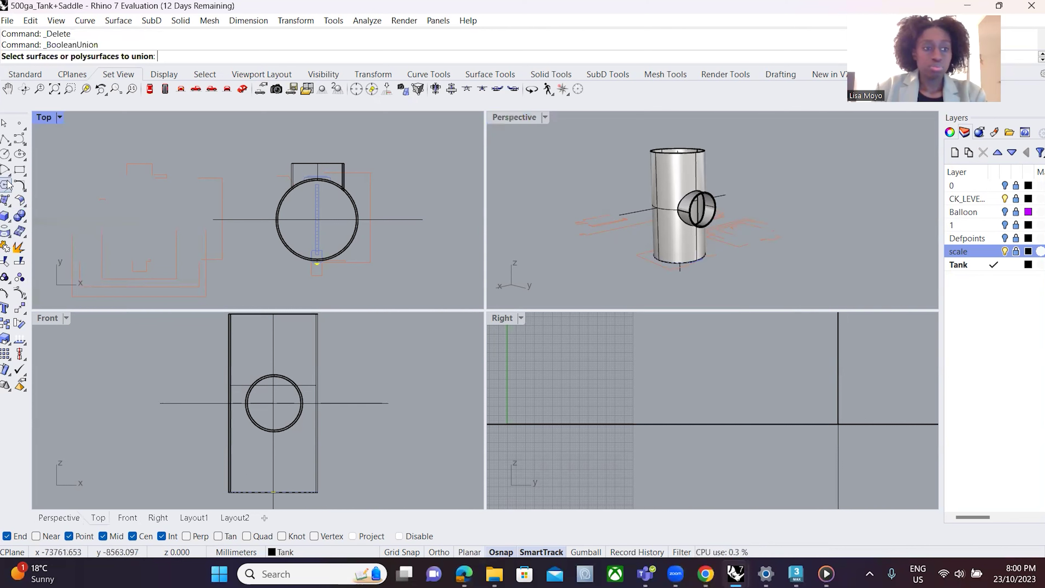
# - Draw a straight polyline along Y through the tank's centre in the Top view, extending past both walls, and start a paraboloid
pyautogui.click(5, 144)
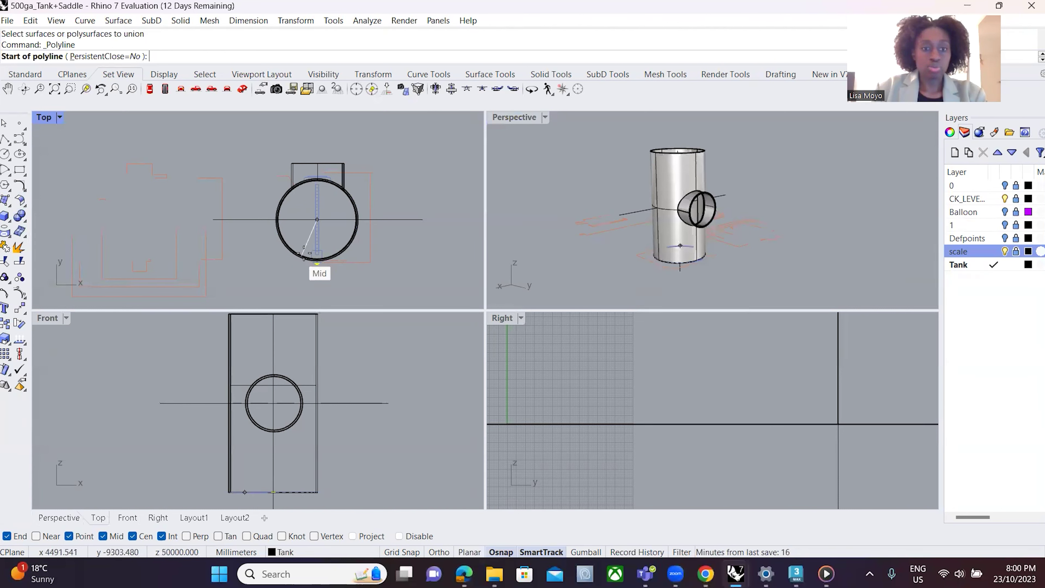
pyautogui.click(317, 290)
pyautogui.click(317, 138)
pyautogui.press('Return')
pyautogui.click(5, 216)
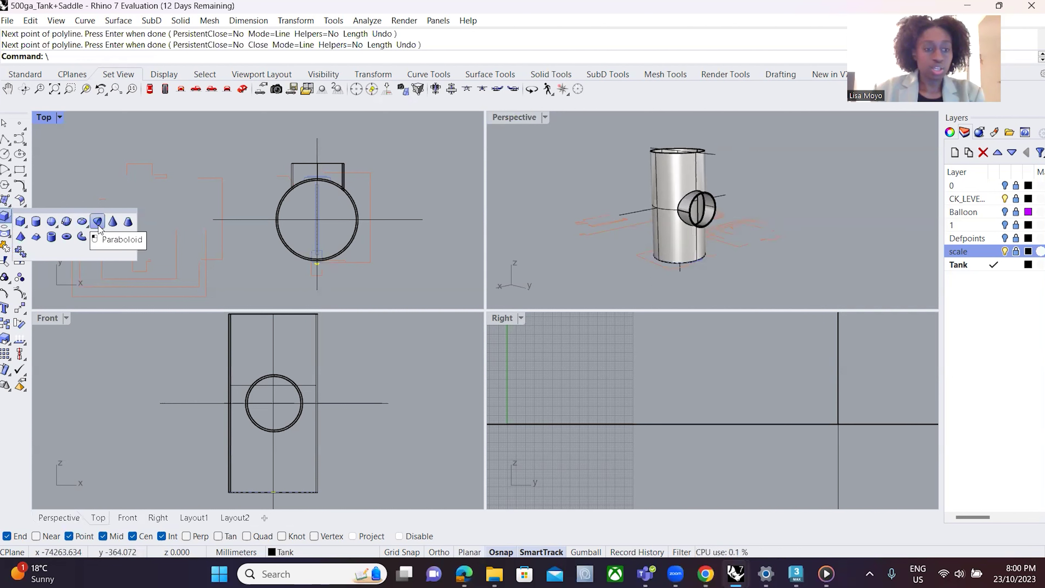
pyautogui.click(99, 226)
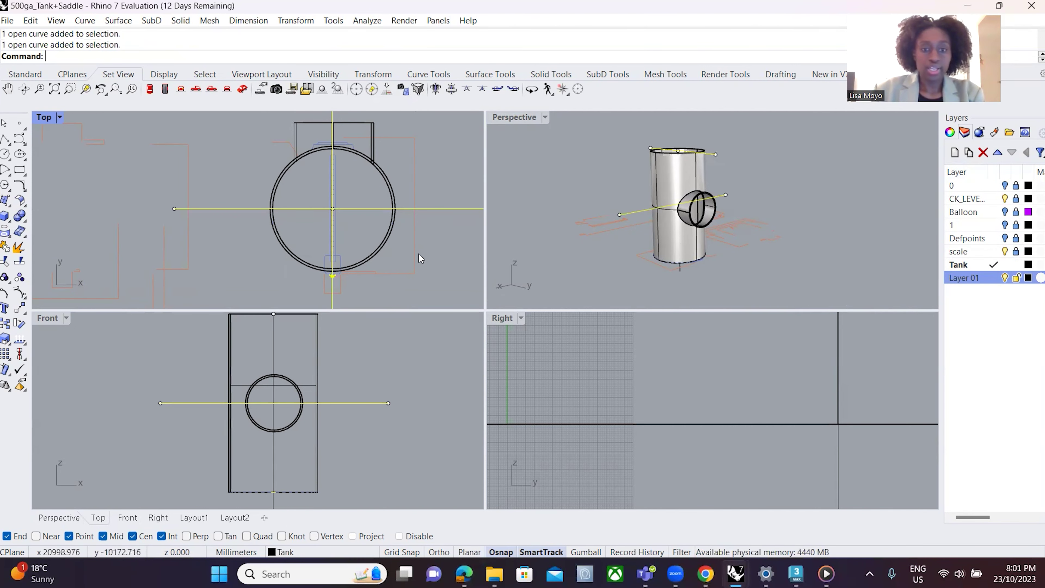
# - Move the two selected construction lines to Layer 01 and make that layer current
pyautogui.rightClick(983, 280)
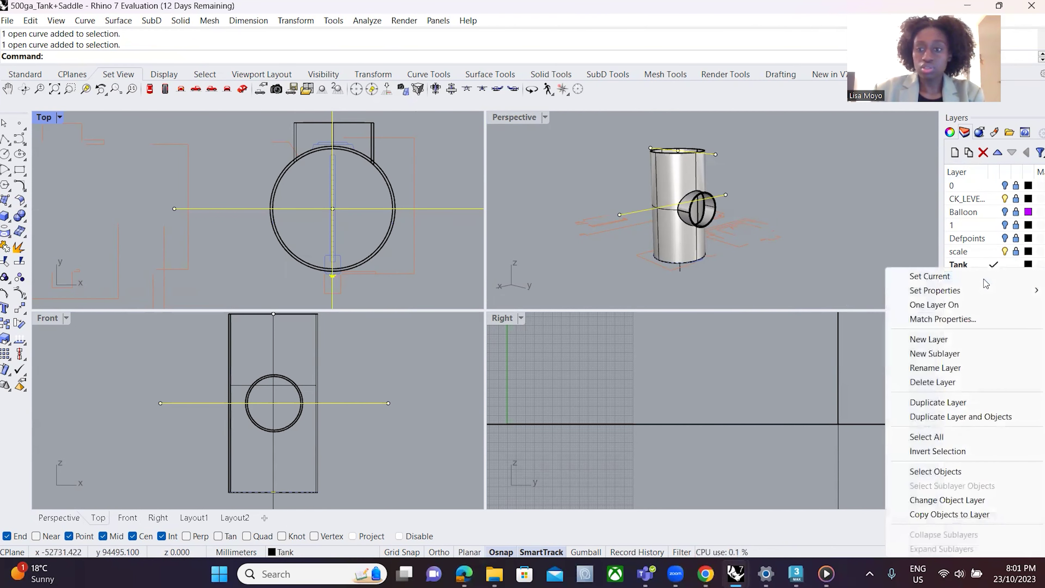
pyautogui.click(945, 500)
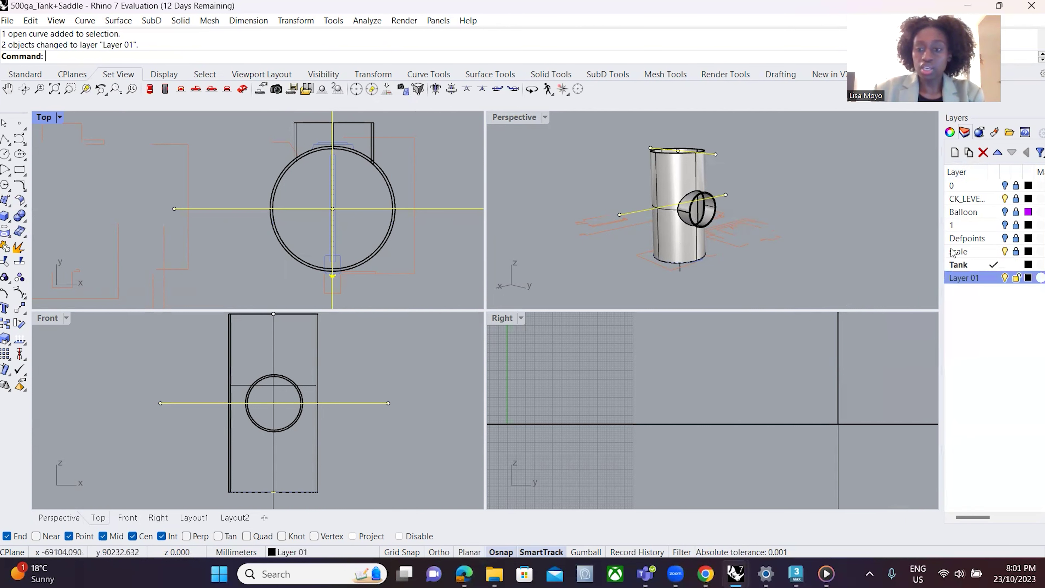
pyautogui.click(966, 282)
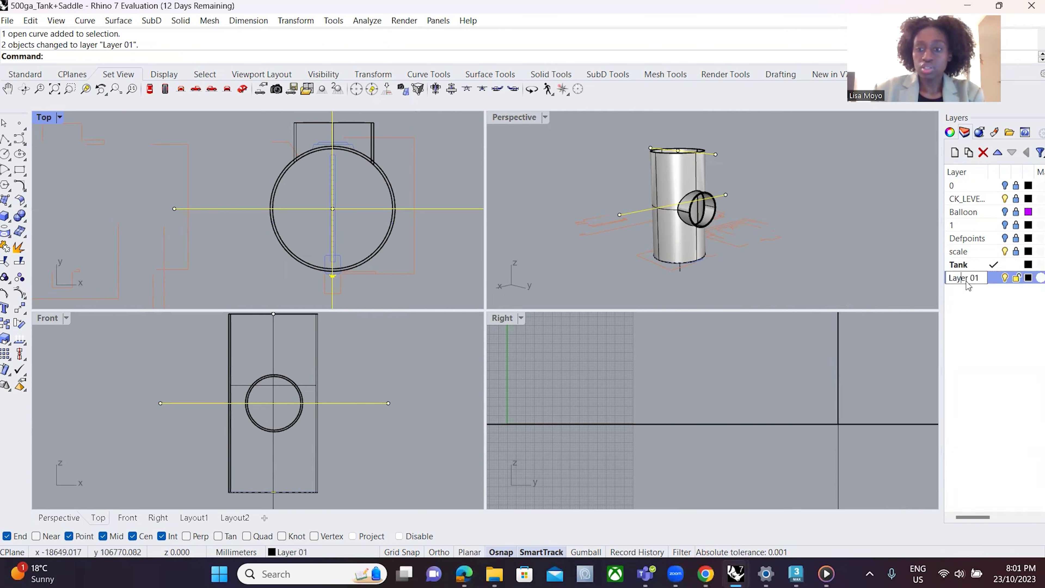
pyautogui.click(990, 280)
pyautogui.click(781, 211)
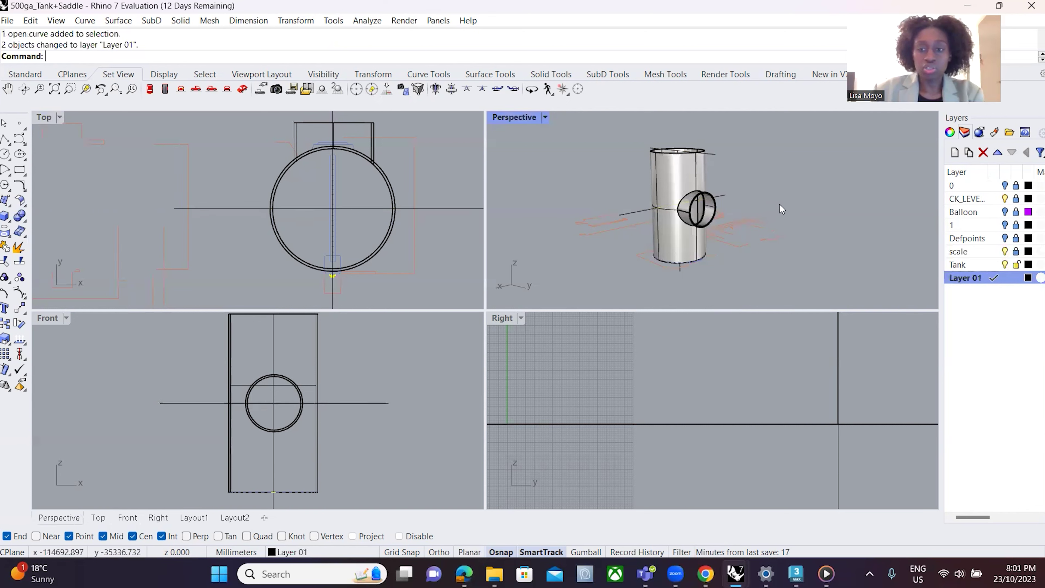
# - Move the closed circle at the tank's base to Layer 01
pyautogui.click(383, 165)
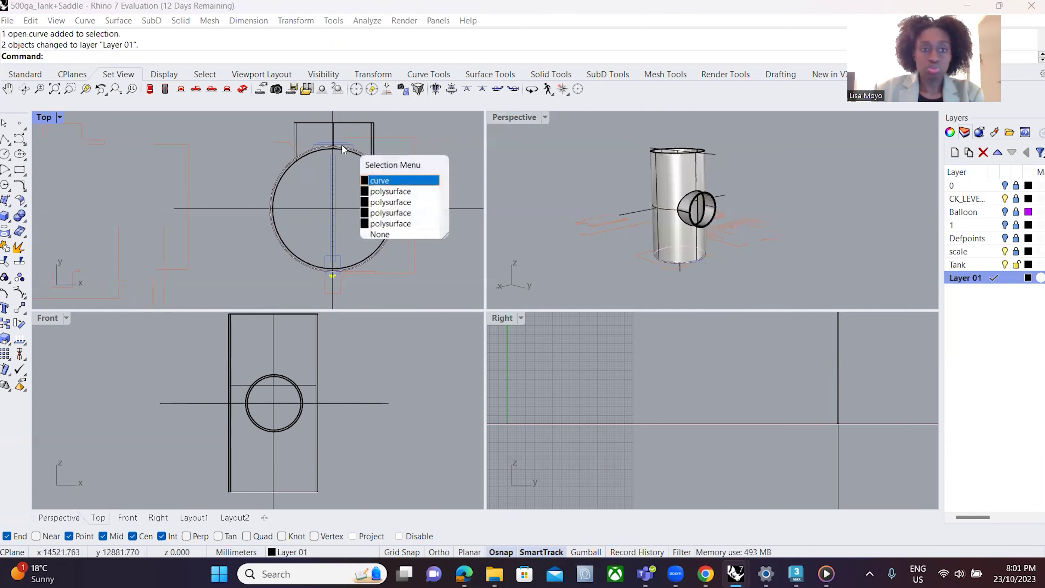
pyautogui.click(391, 178)
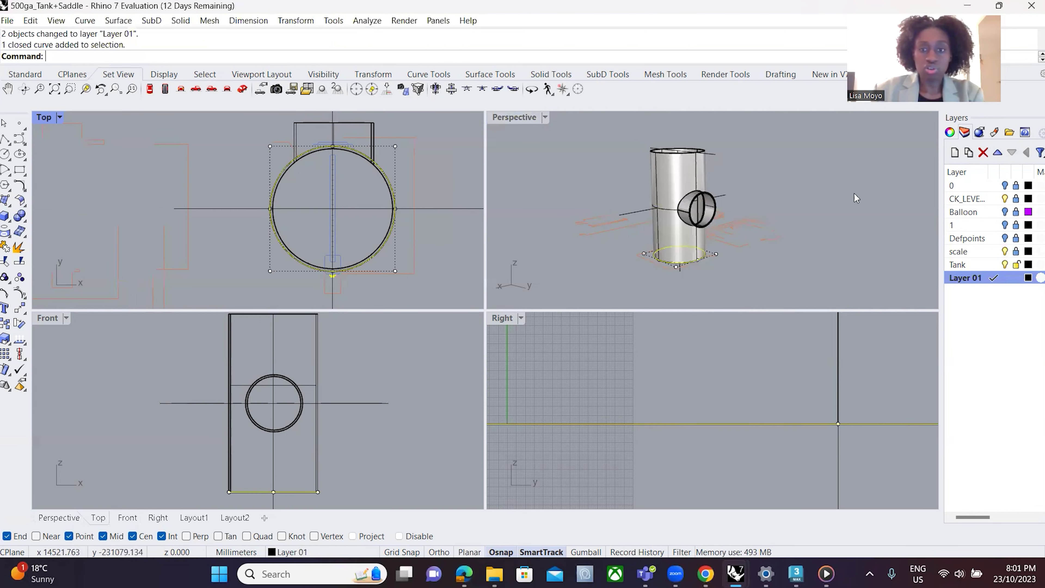
pyautogui.rightClick(975, 284)
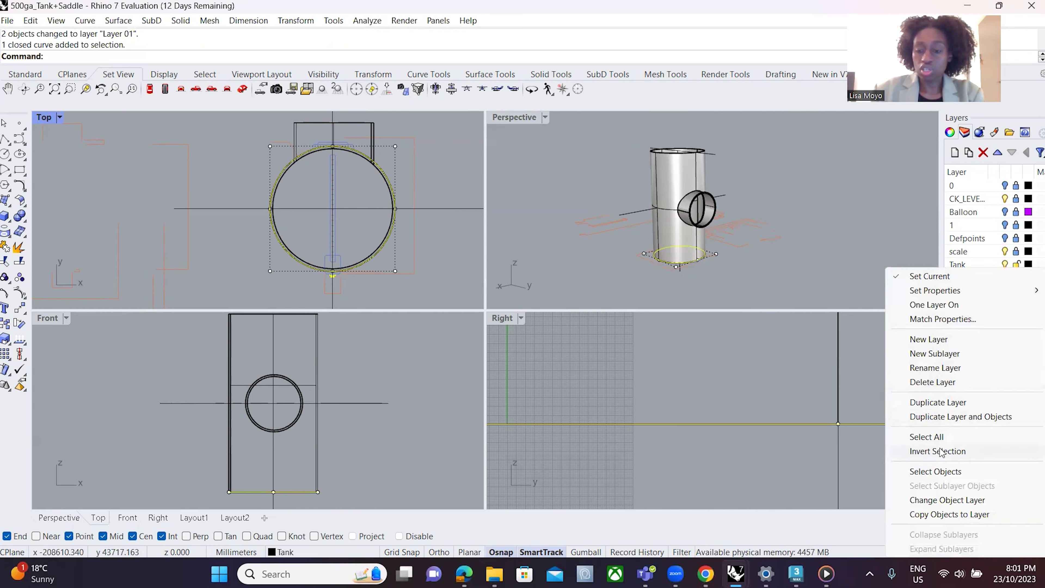
pyautogui.click(942, 499)
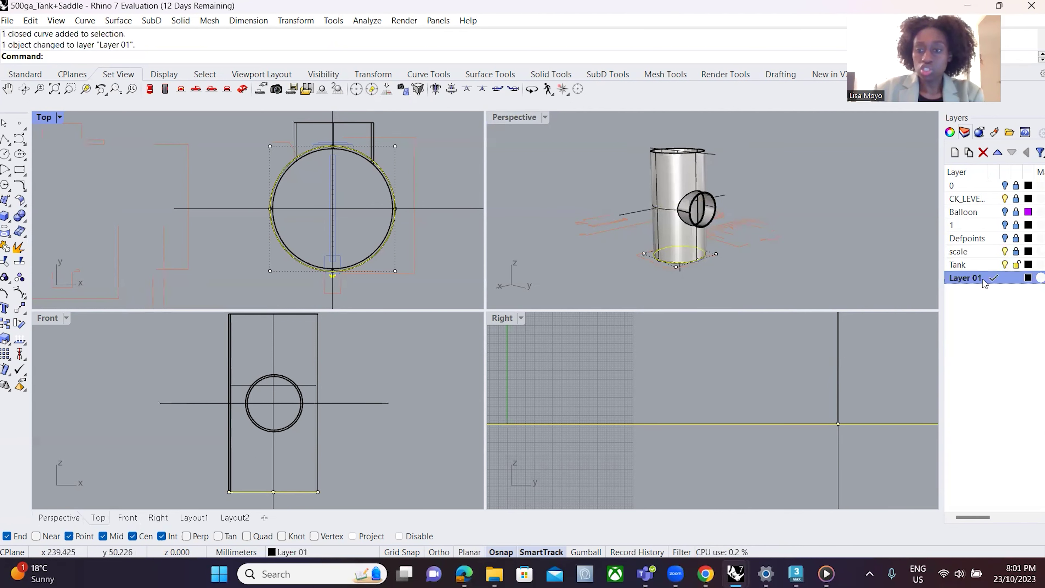
# - Turn off the Tank layer and the CK_LEVE... layer, and make the scale layer current
pyautogui.click(1004, 265)
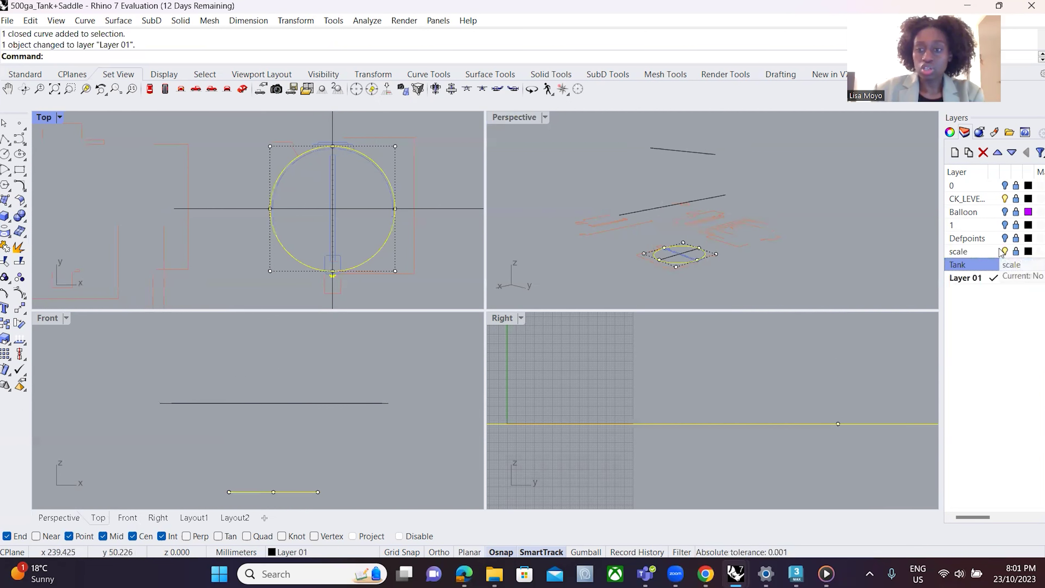
pyautogui.click(993, 251)
pyautogui.click(1004, 199)
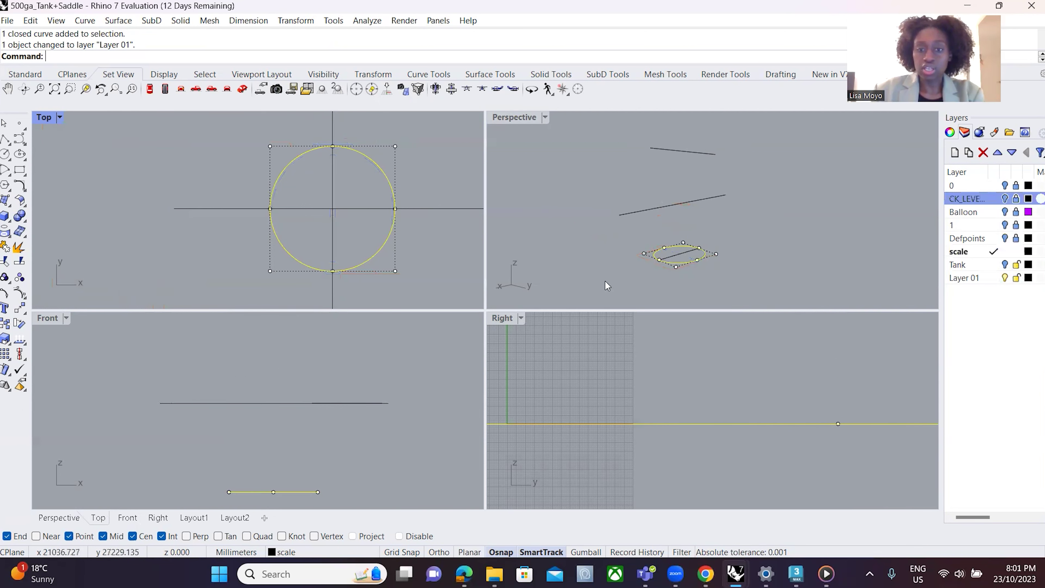
pyautogui.click(740, 238)
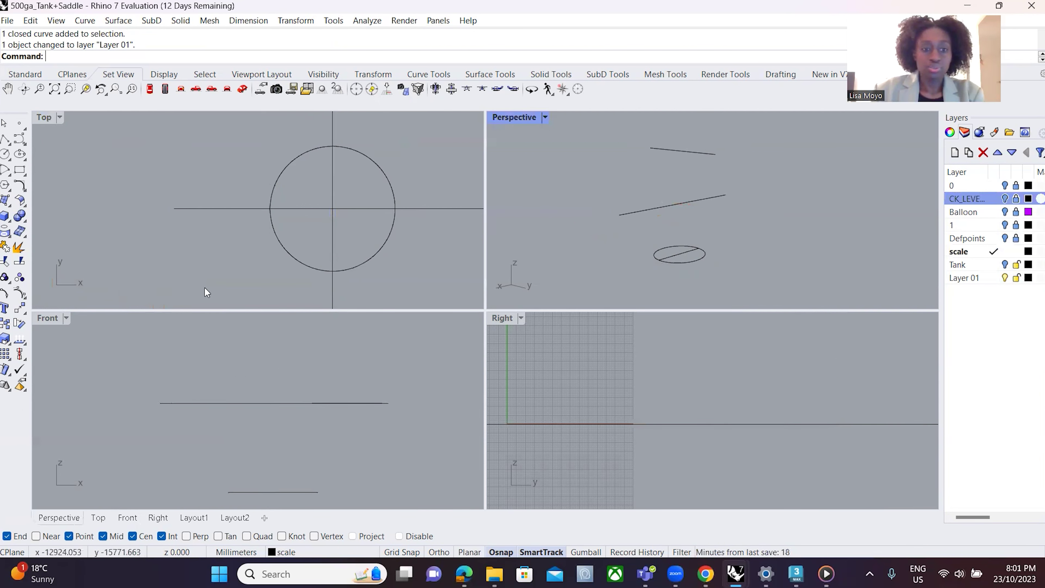
# - Delete the two construction lines floating above the base circle, keeping the circle and its diameter line
pyautogui.click(356, 210)
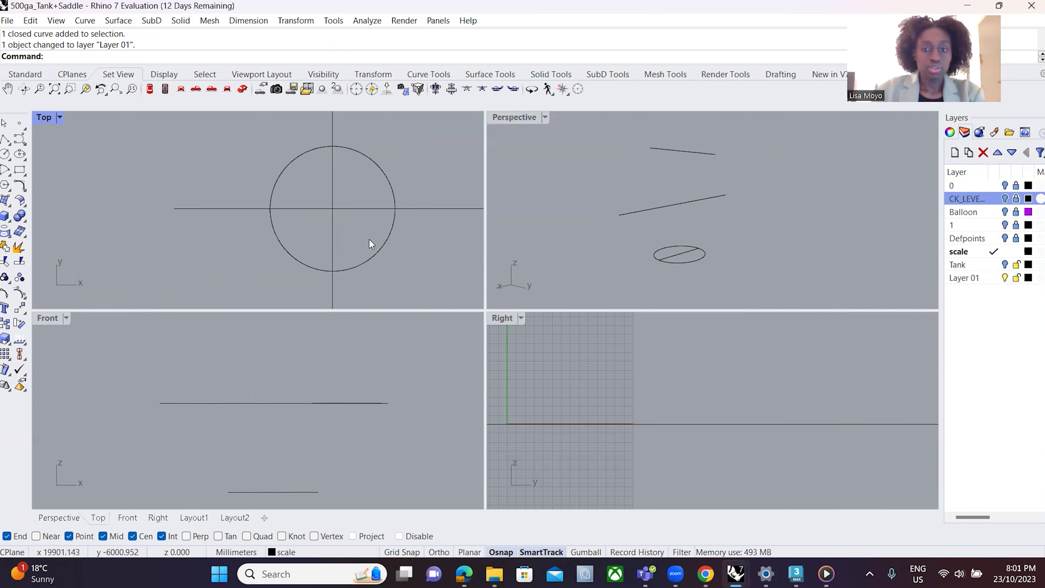
pyautogui.moveTo(333, 215); pyautogui.dragTo(320, 198)
pyautogui.press('Escape')
pyautogui.click(670, 150)
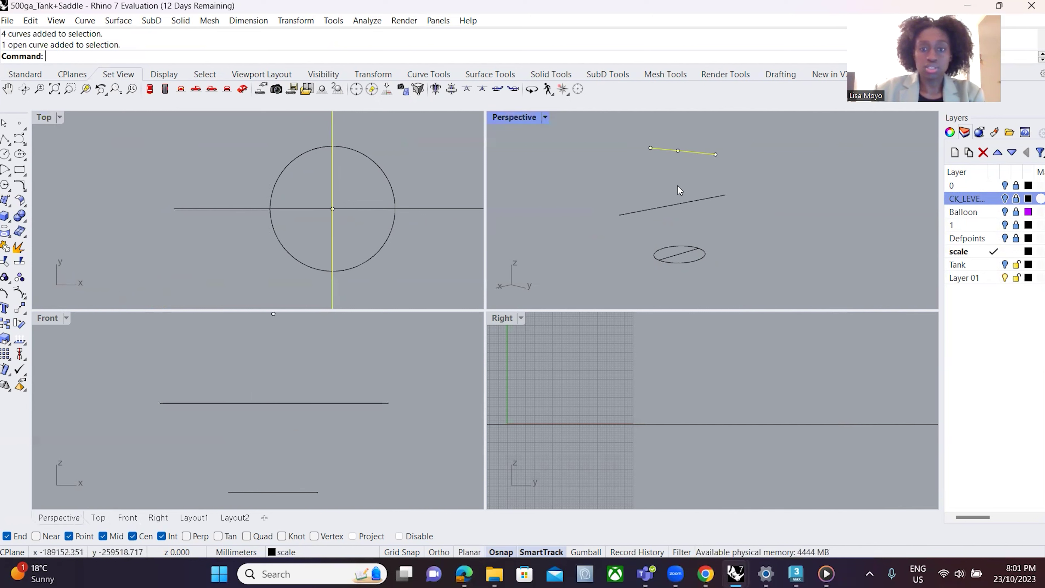
pyautogui.keyDown('shift'); pyautogui.click(675, 205); pyautogui.keyUp('shift')
pyautogui.press('Delete')
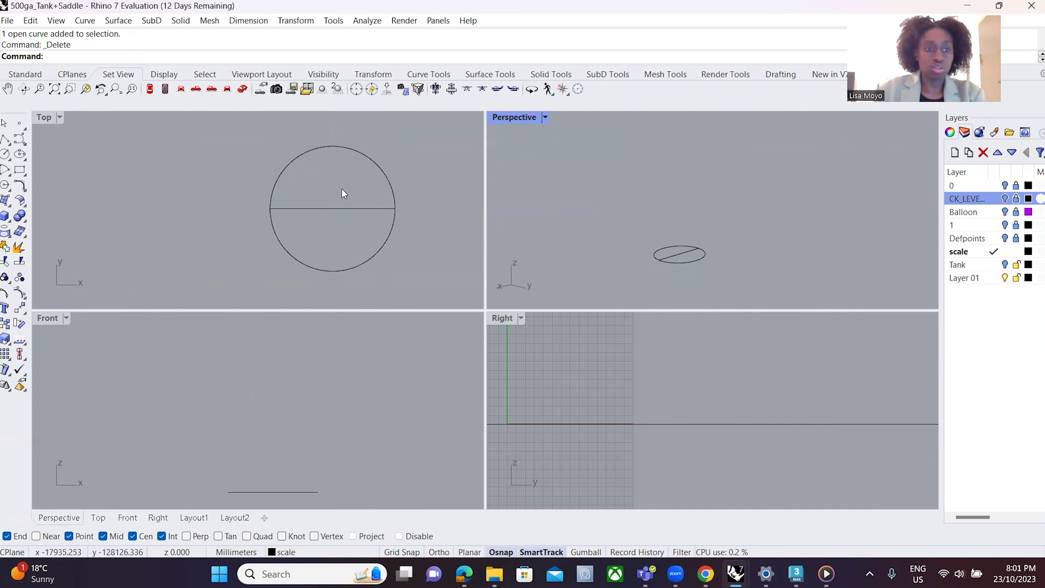
# - Draw a straight polyline along Y through the base circle's centre, starting about 18150 mm from the centre and ending beyond the opposite edge
pyautogui.click(5, 142)
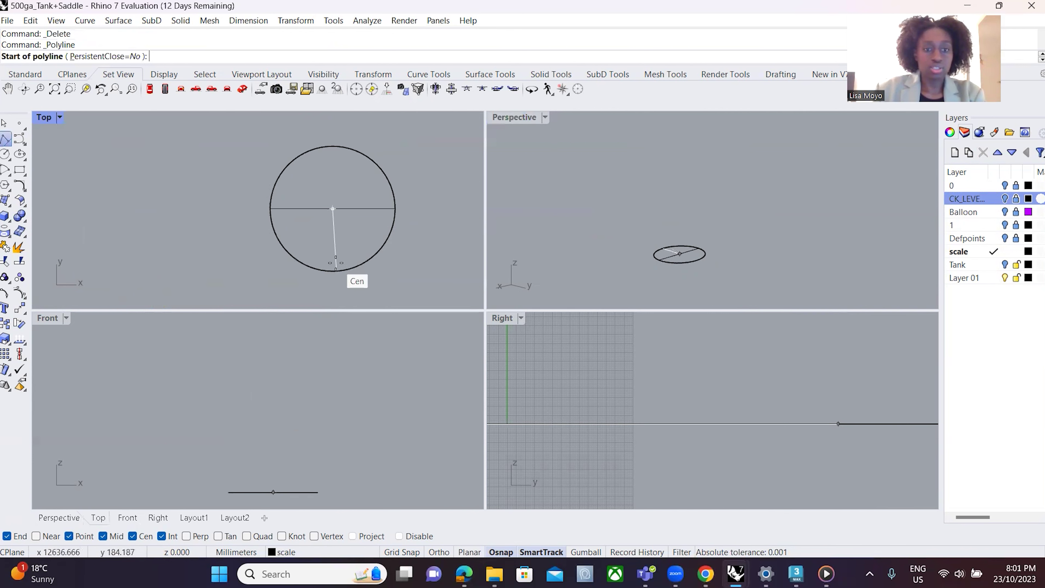
pyautogui.click(332, 299)
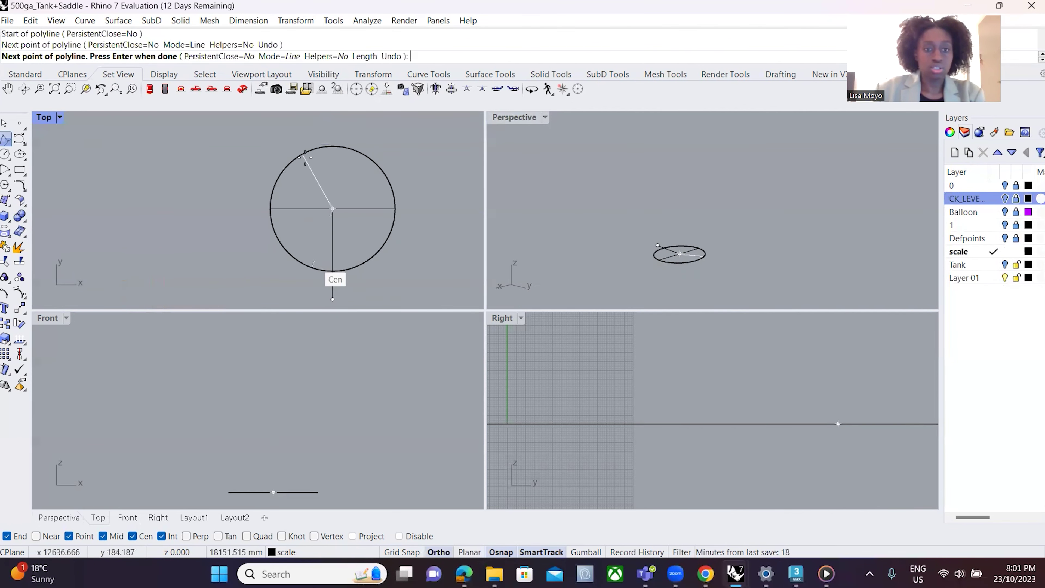
pyautogui.press('F8')
pyautogui.click(354, 128)
pyautogui.press('Return')
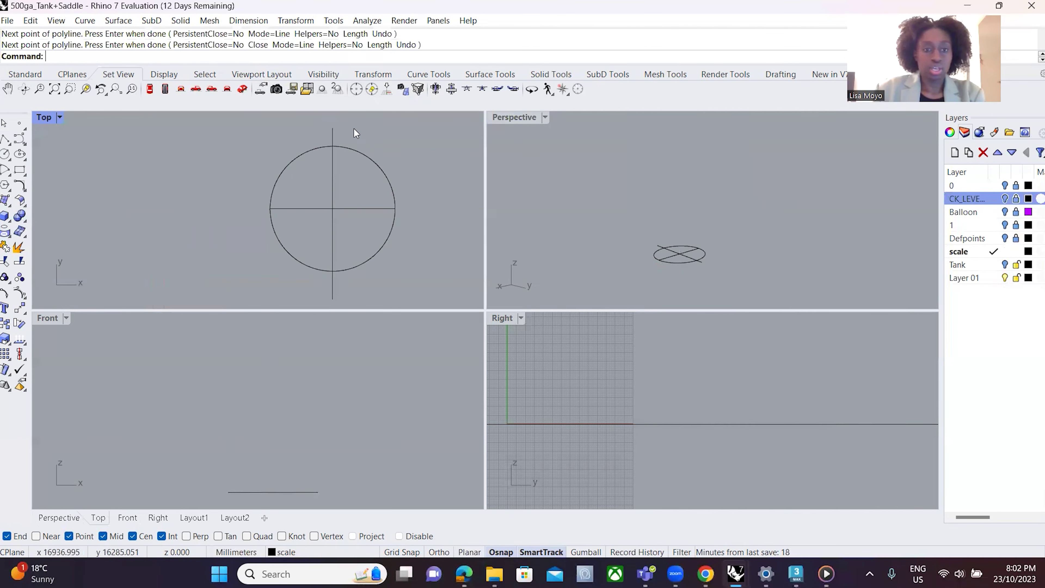
# - Create an open paraboloid with its focus at the base circle's centre, its direction along the X diameter and its end on the circle's edge
pyautogui.click(8, 222)
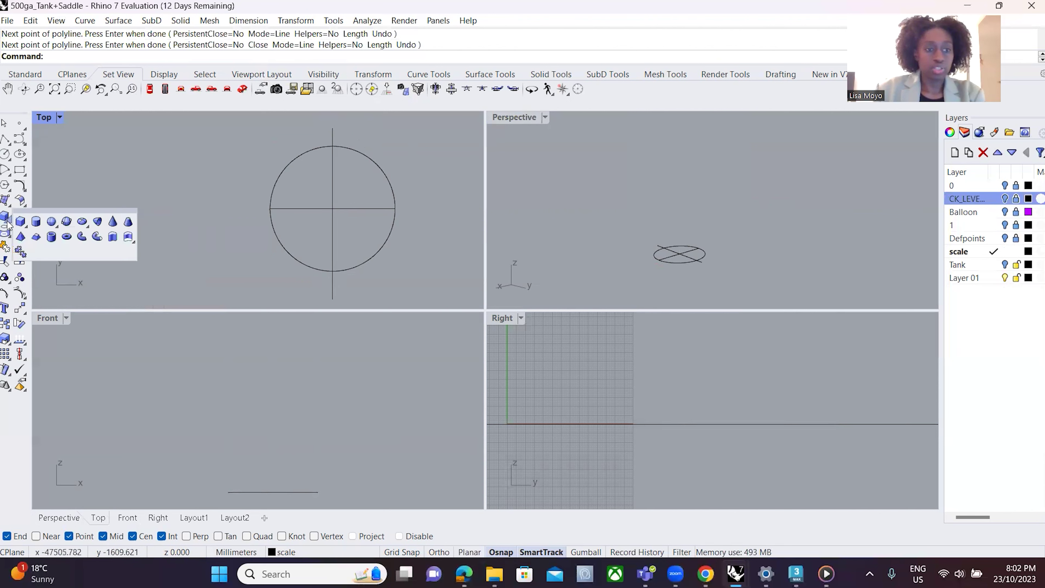
pyautogui.click(99, 222)
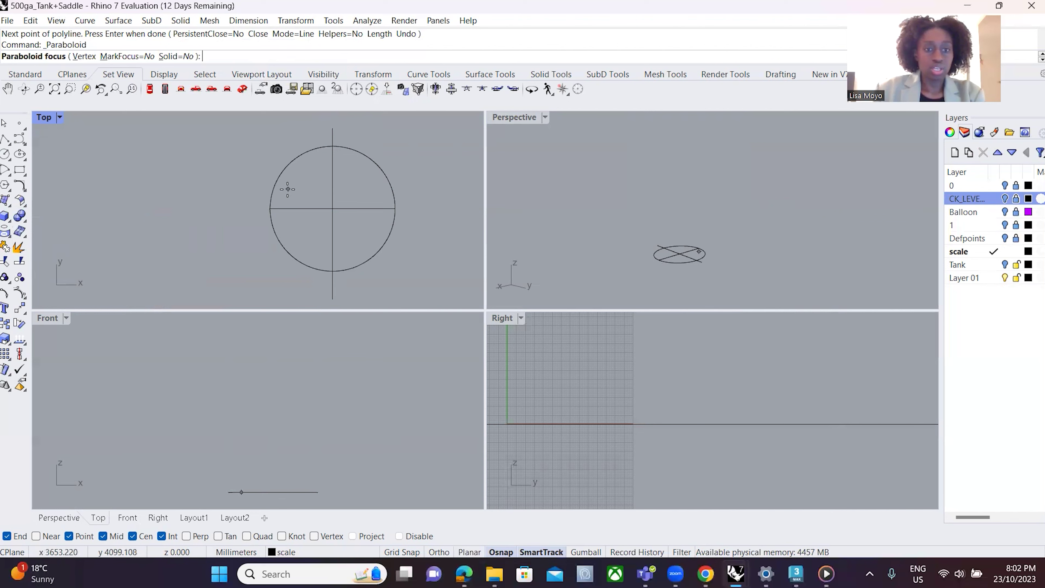
pyautogui.click(332, 209)
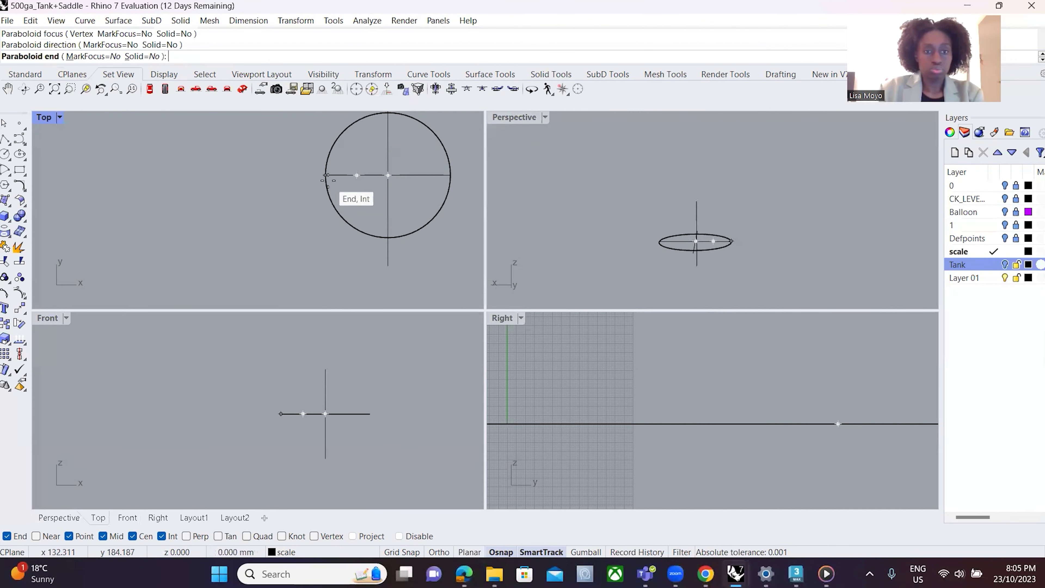
pyautogui.click(356, 176)
pyautogui.scroll(-2, 387, 112)
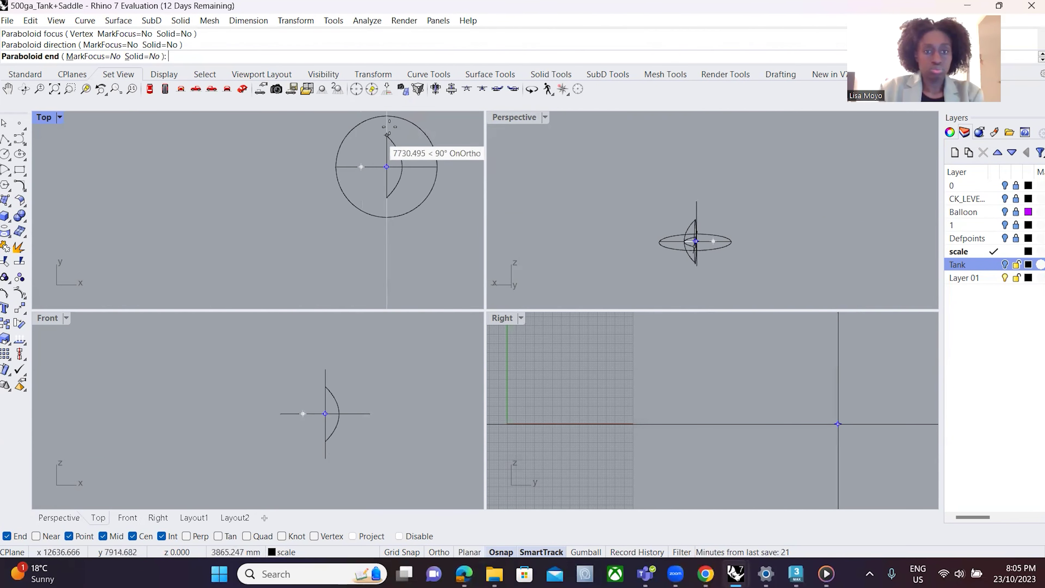
pyautogui.click(386, 116)
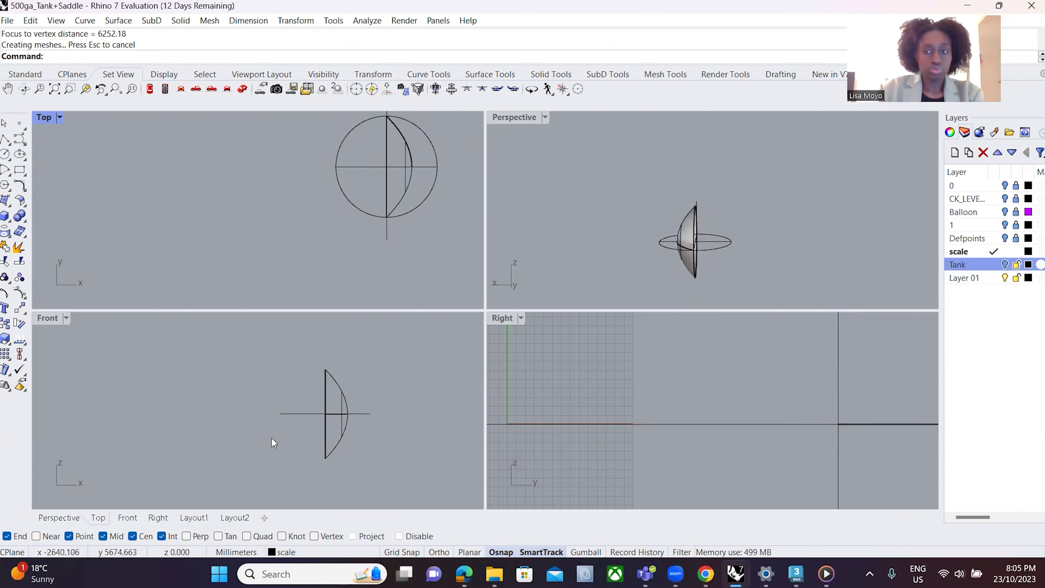
pyautogui.click(343, 404)
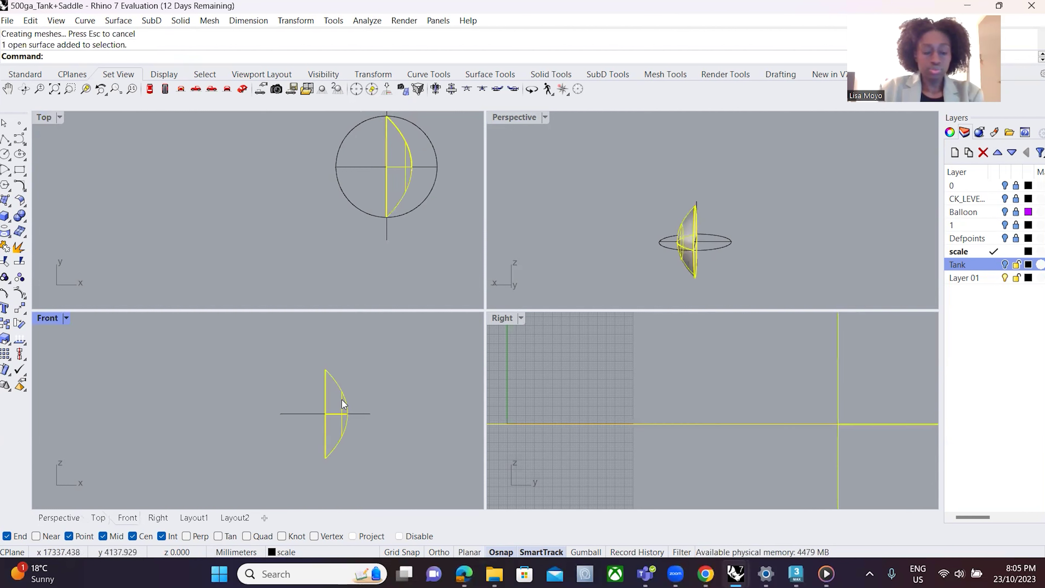
# - Rotate the paraboloid -90° in the Front view about the base circle's centre so it bulges downwards, and turn the Tank layer back on
pyautogui.press('Return')
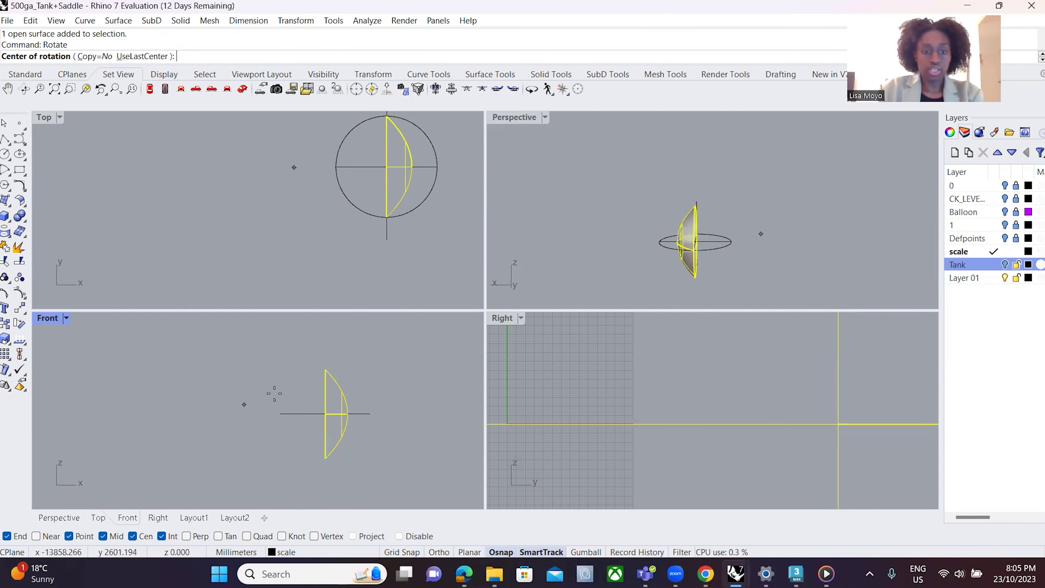
pyautogui.click(325, 413)
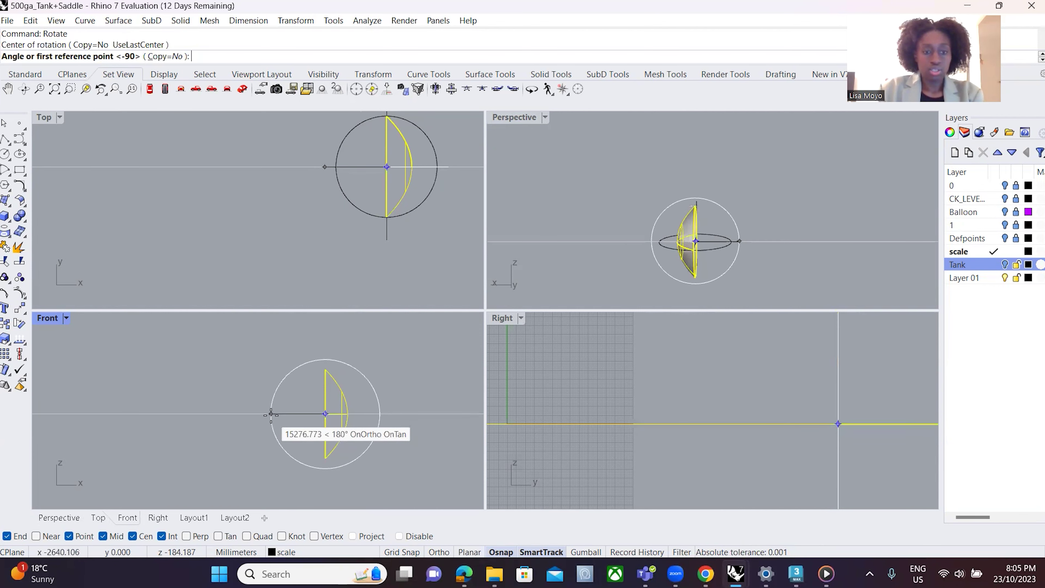
pyautogui.click(281, 413)
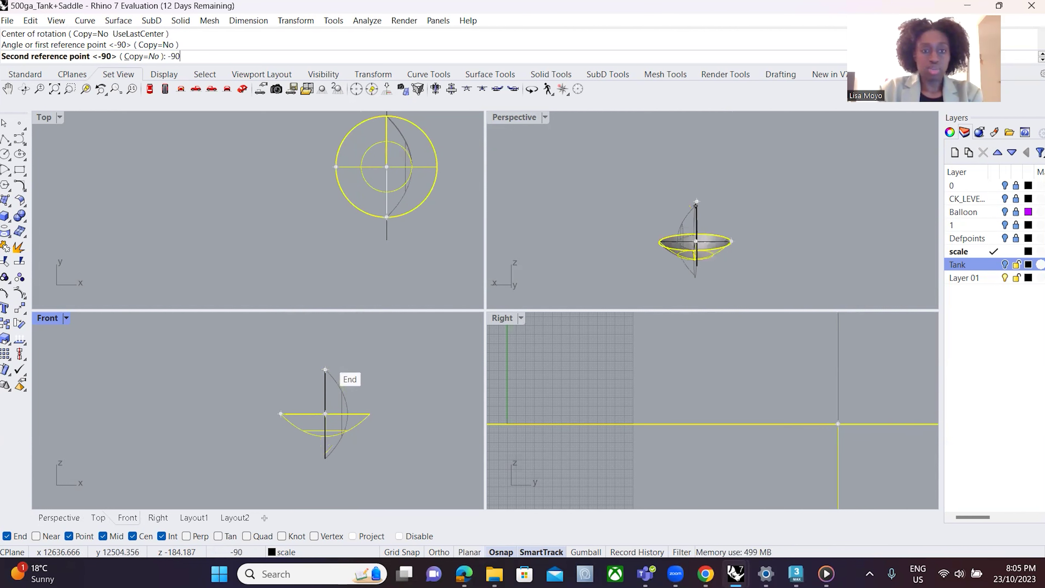
pyautogui.click(325, 369)
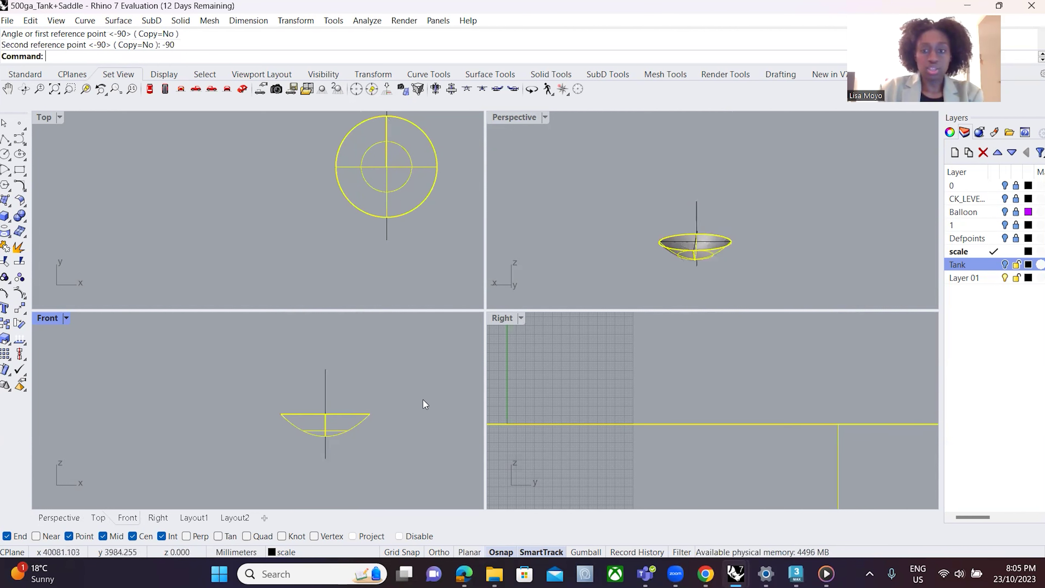
pyautogui.press('Escape')
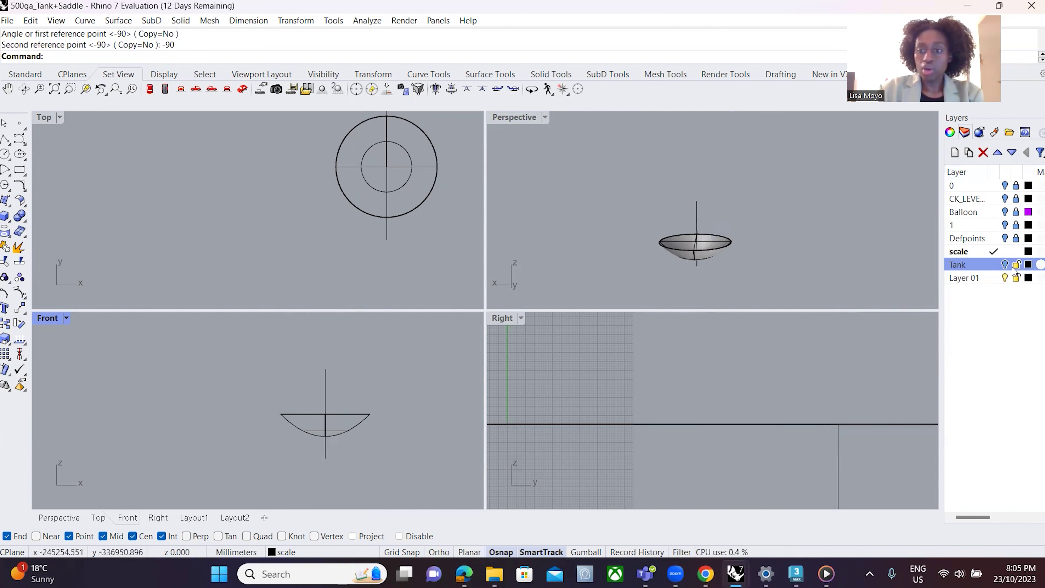
pyautogui.click(1004, 264)
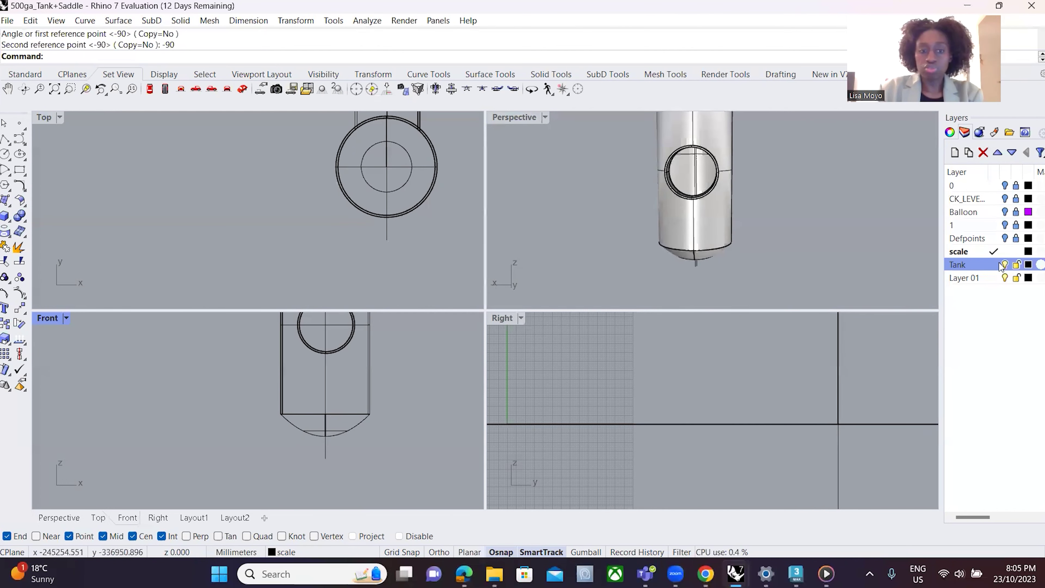
pyautogui.scroll(-5, 243, 450)
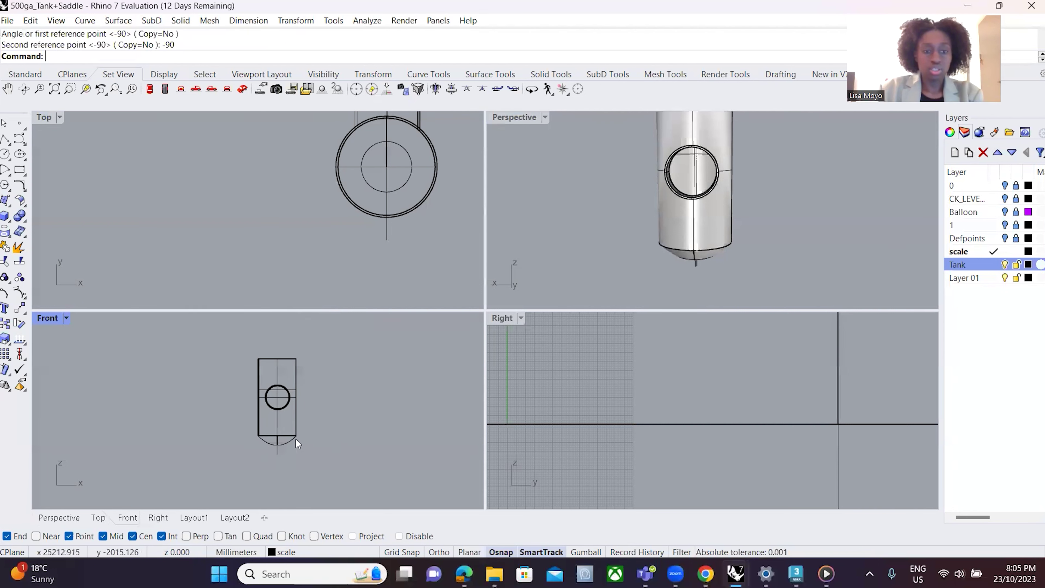
# - Duplicate the paraboloid in place and rotate the copy half a turn about the base circle's centre so it bulges upwards
pyautogui.hotkey('ctrl', 'c')
pyautogui.hotkey('ctrl', 'v')
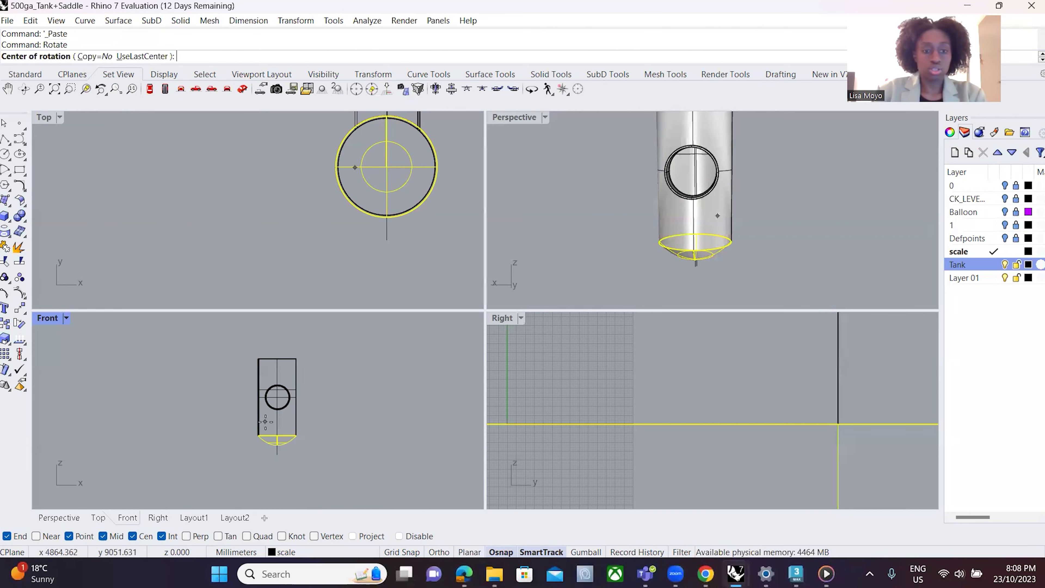
pyautogui.click(277, 435)
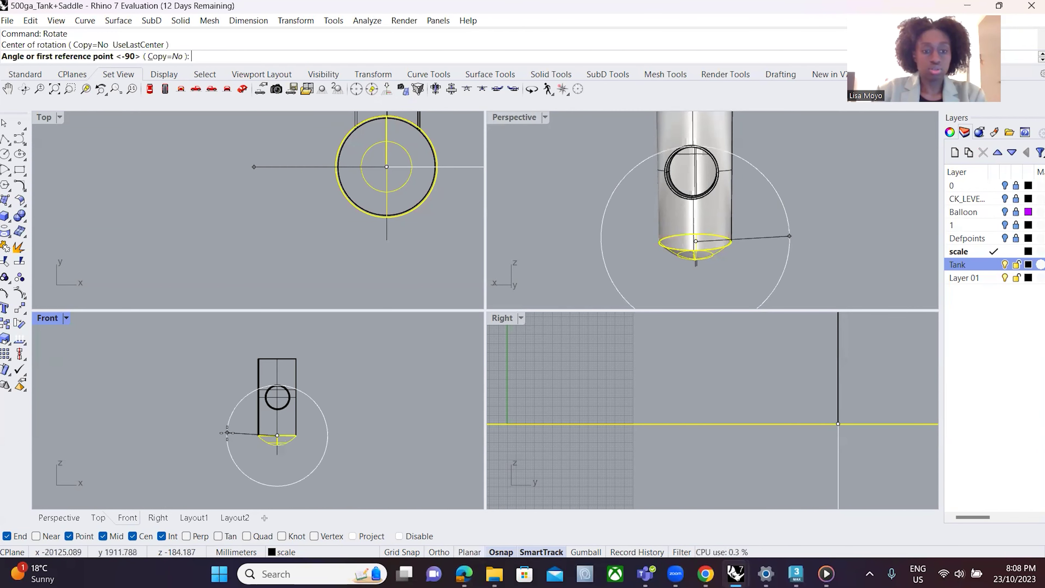
pyautogui.click(228, 434)
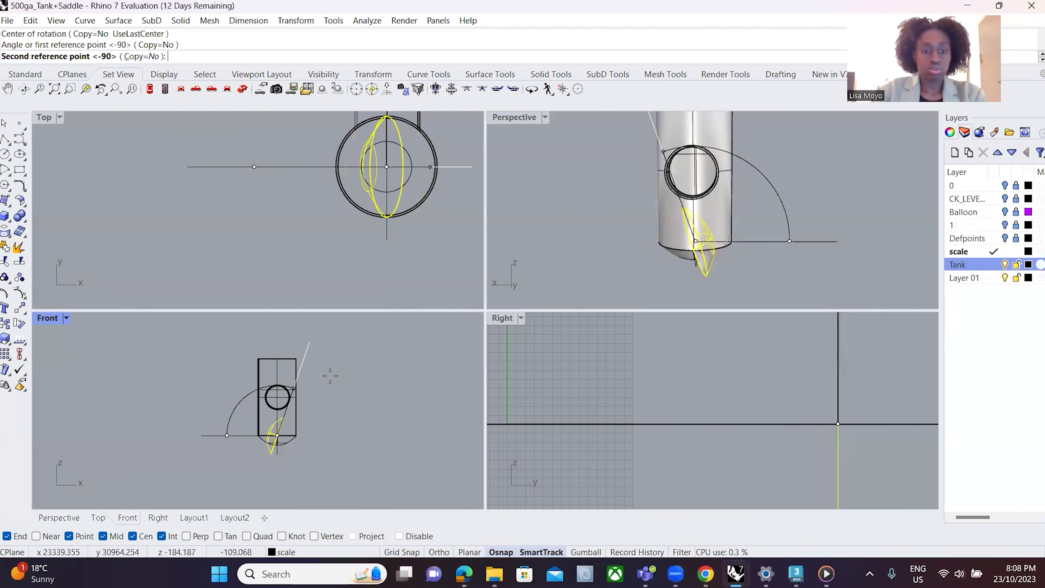
pyautogui.click(378, 444)
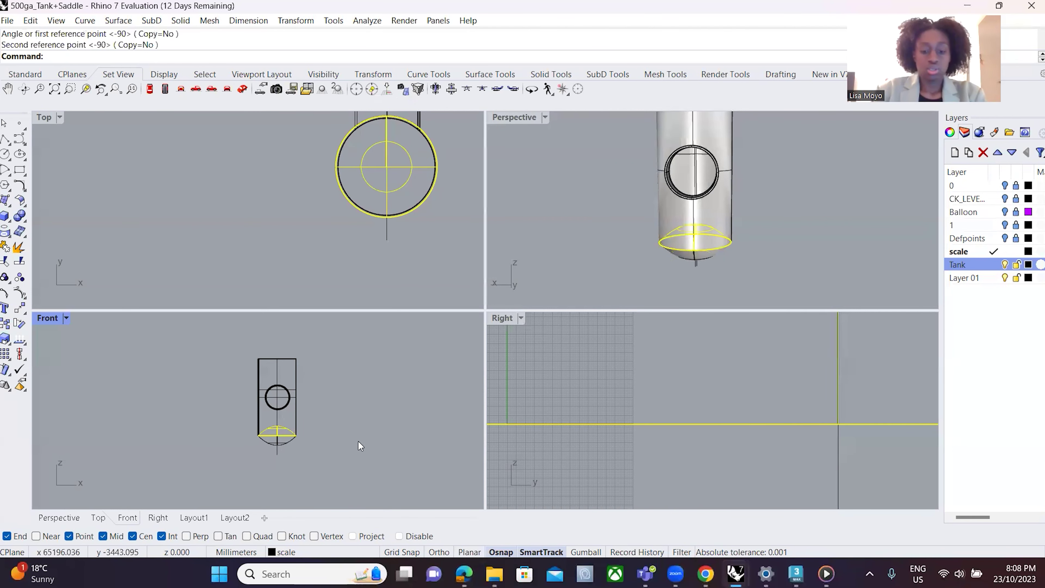
# - Try to move the flipped paraboloid from the base circle's centre to a snapped point on the tank's top edge, and undo the move
pyautogui.write('Move')
pyautogui.press('Return')
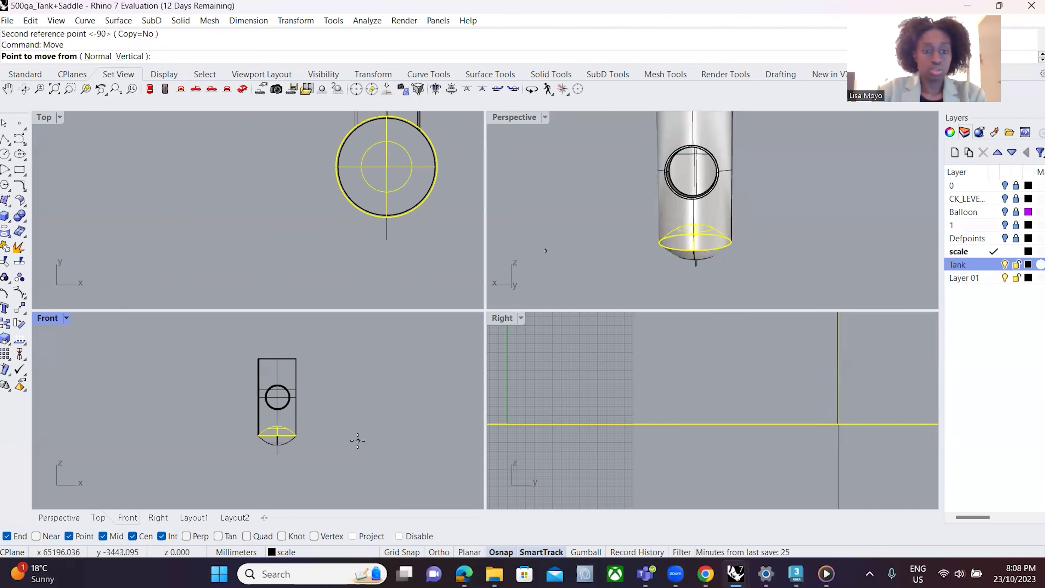
pyautogui.scroll(1, 259, 453)
pyautogui.scroll(3, 259, 453)
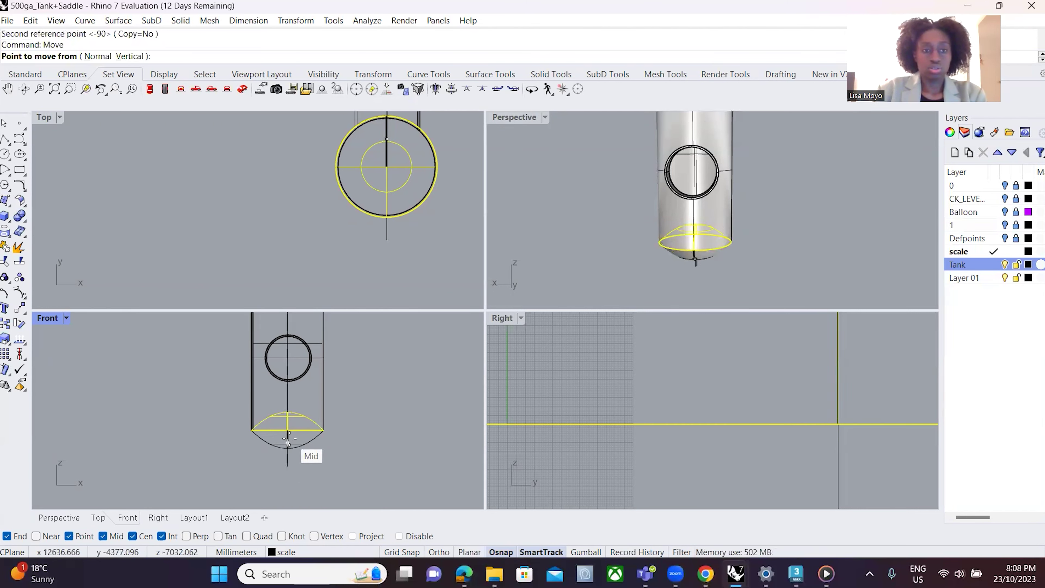
pyautogui.write('25')
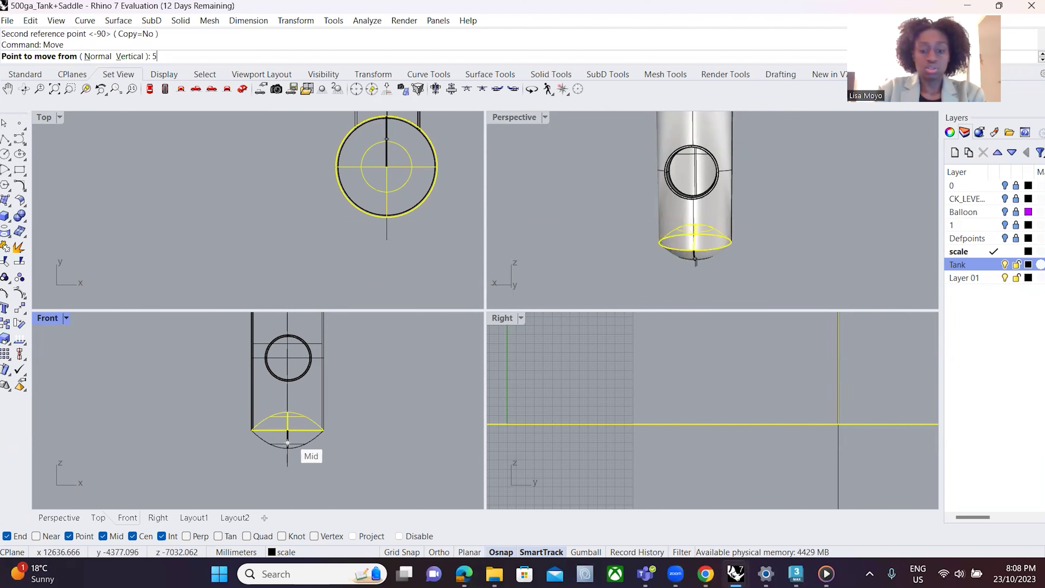
pyautogui.write('0000')
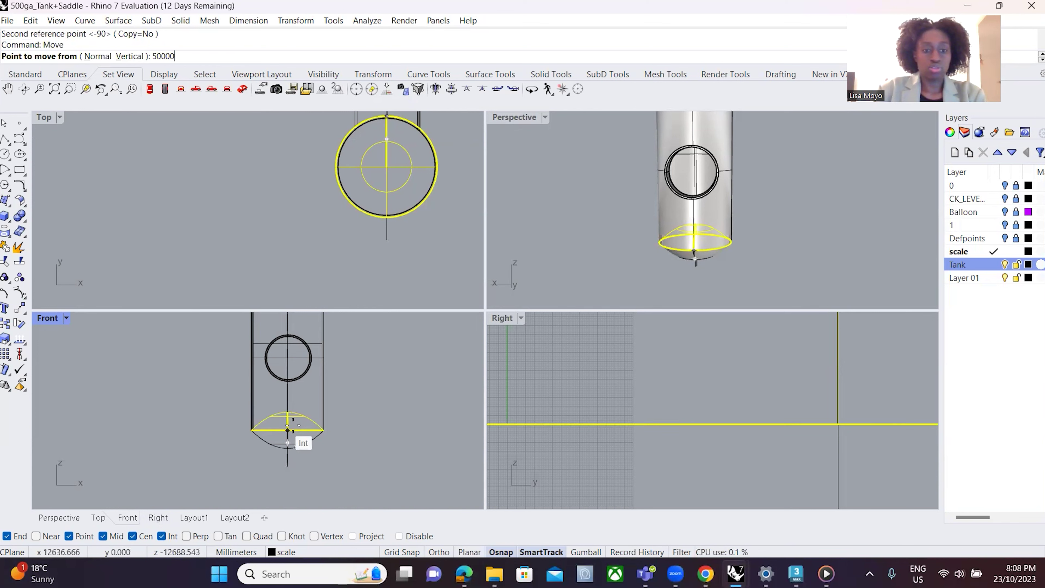
pyautogui.click(290, 428)
pyautogui.scroll(-2, 271, 416)
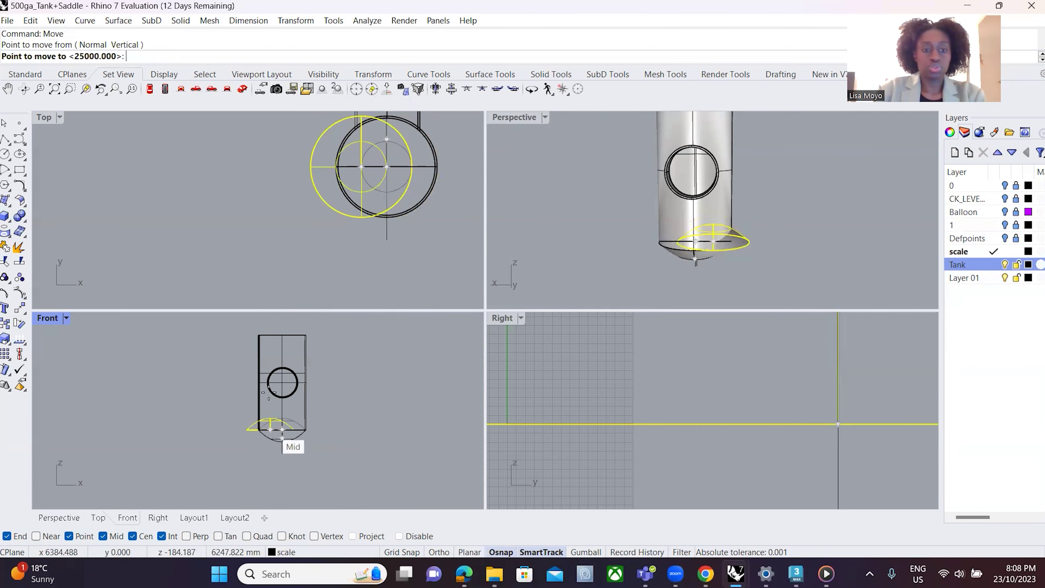
pyautogui.press('F8')
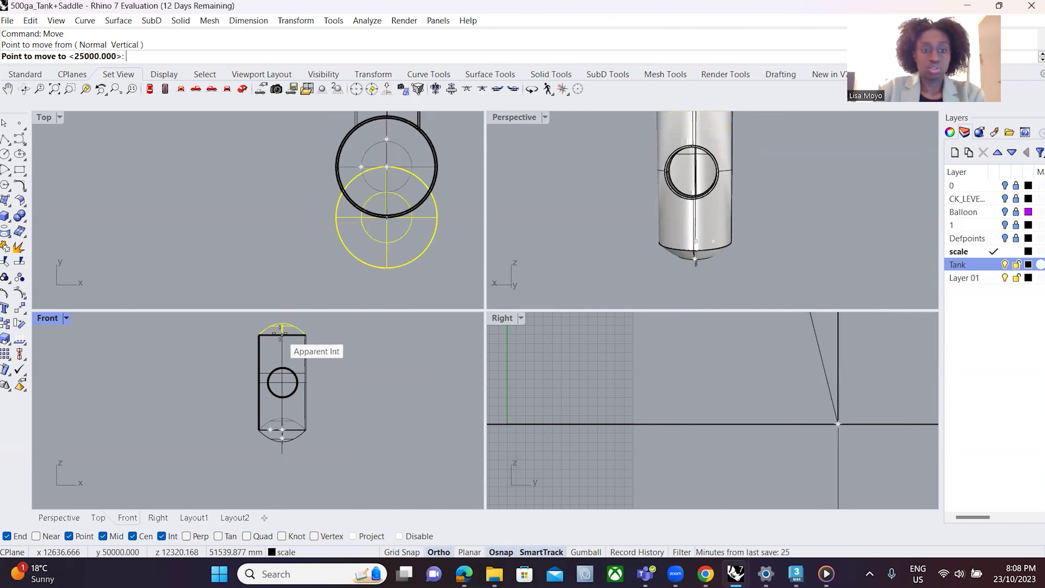
pyautogui.click(281, 334)
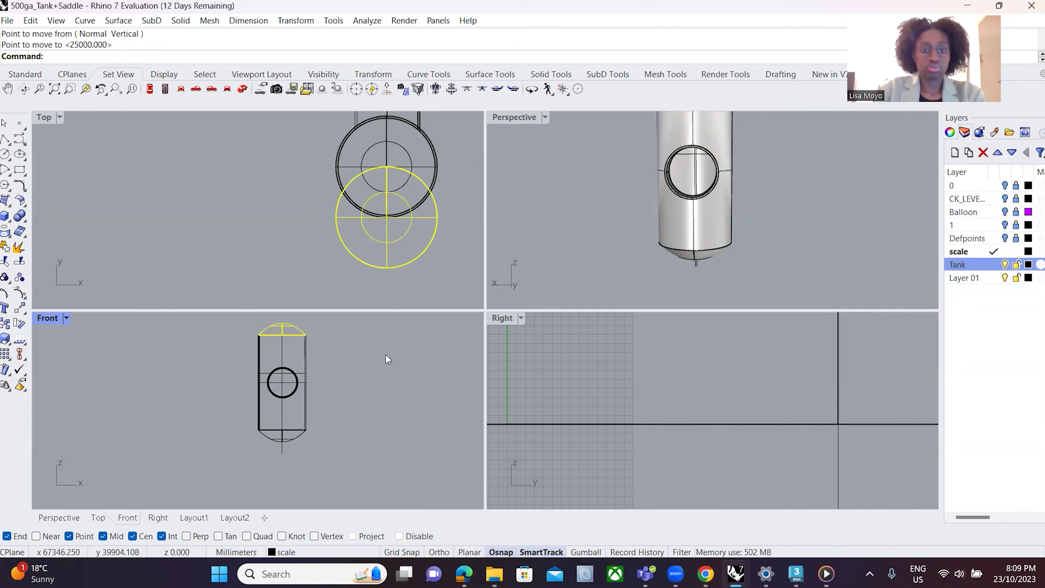
pyautogui.press('Escape')
pyautogui.scroll(-4, 797, 264)
pyautogui.scroll(3, 752, 165)
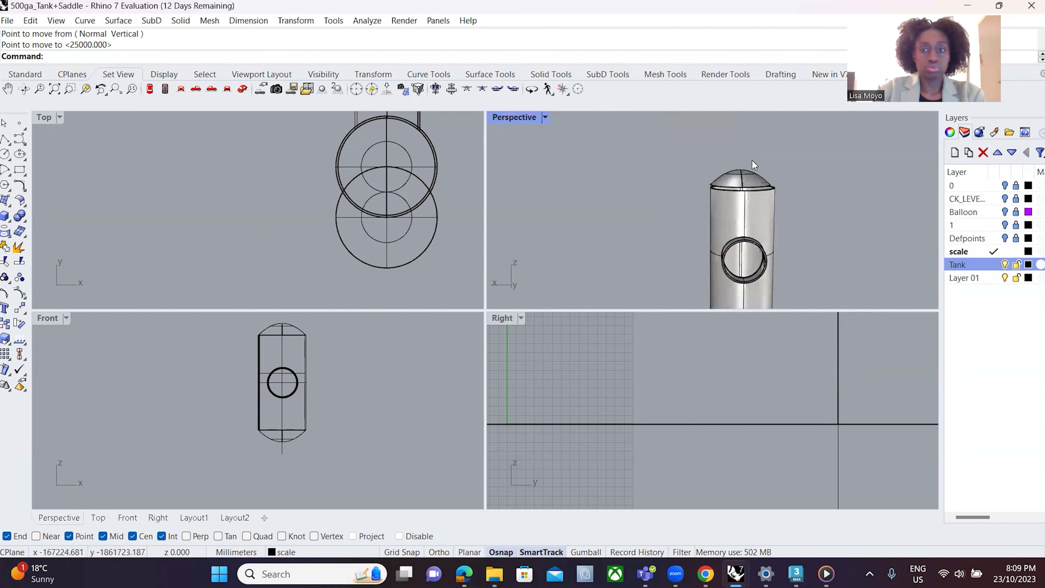
pyautogui.hotkey('ctrl', 'z')
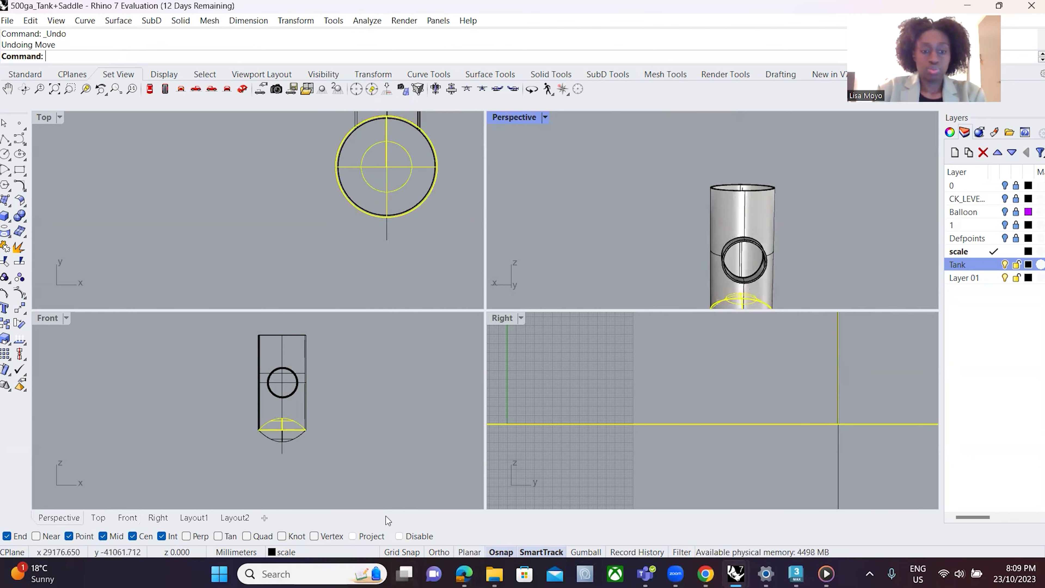
# - Disable the object snaps and move the flipped paraboloid 50000 mm straight up from the base centre onto the tank's open top
pyautogui.click(399, 536)
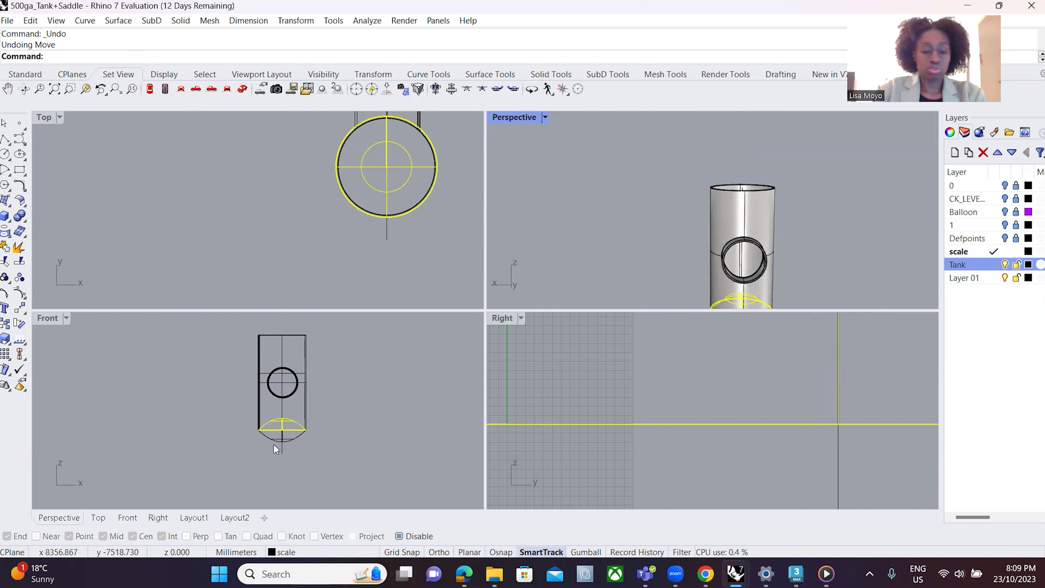
pyautogui.write('Move')
pyautogui.press('Return')
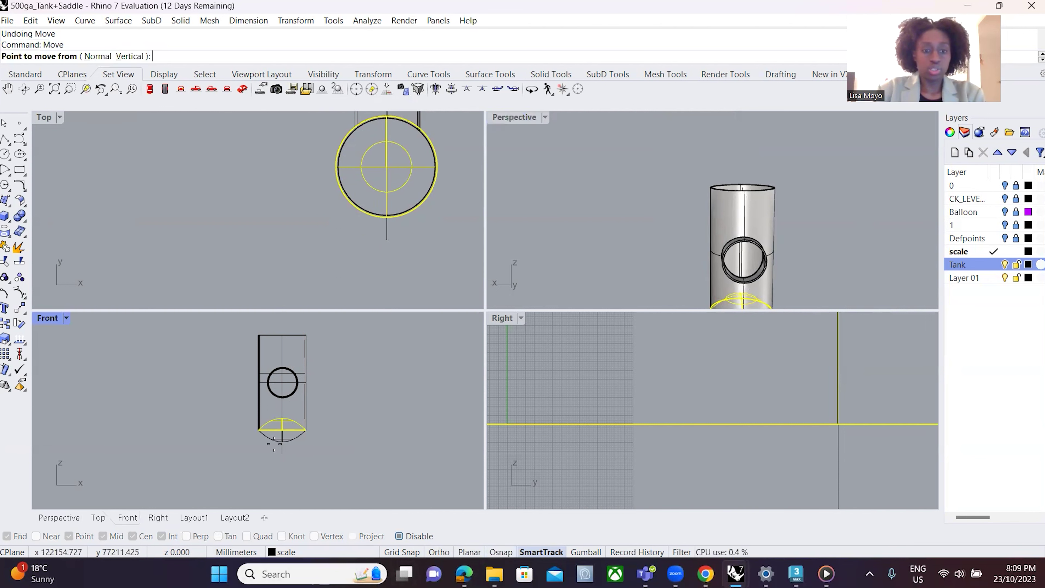
pyautogui.click(282, 430)
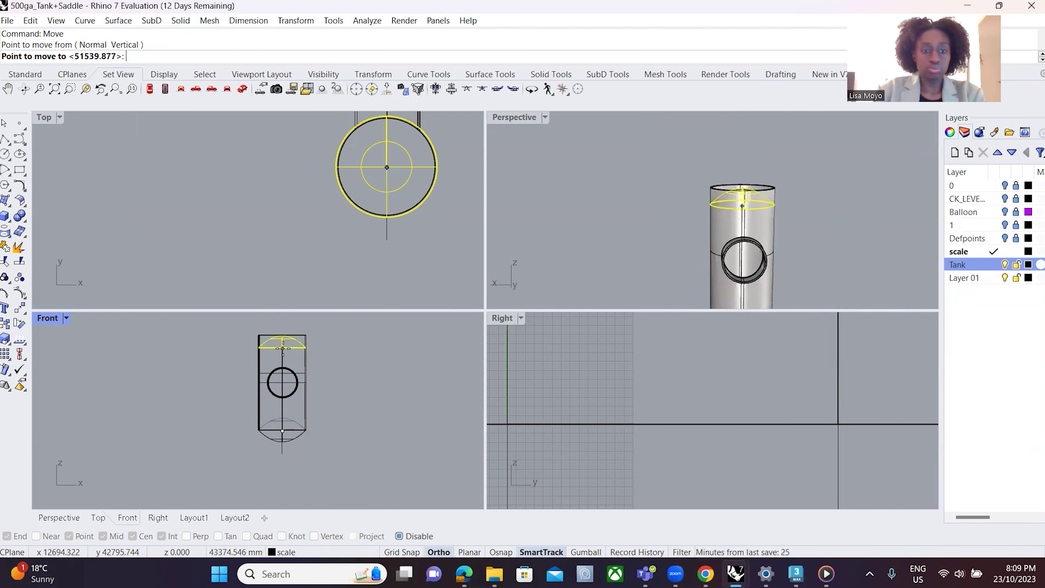
pyautogui.write('50000')
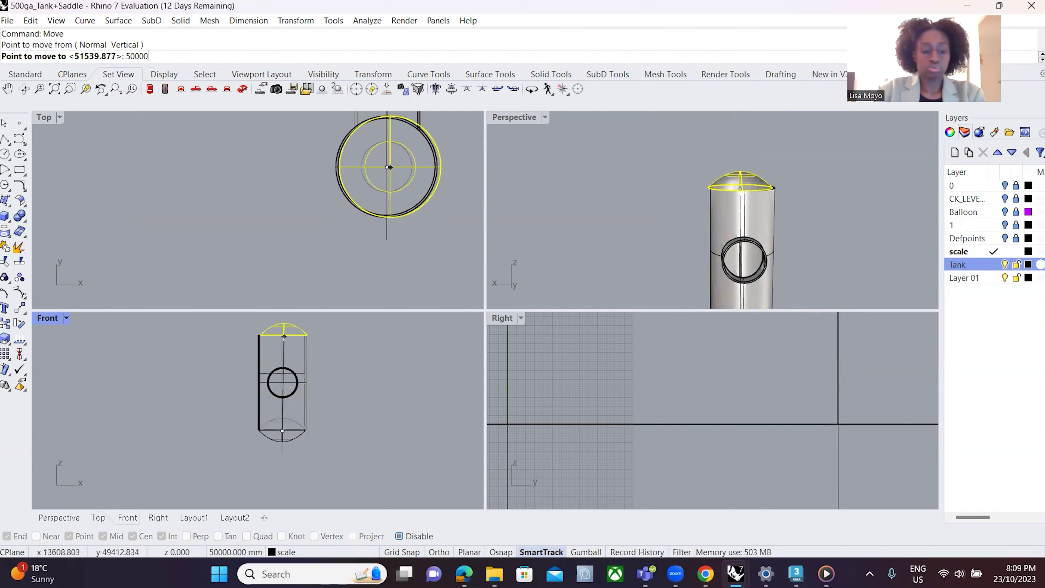
pyautogui.press('shift')
pyautogui.press('Return')
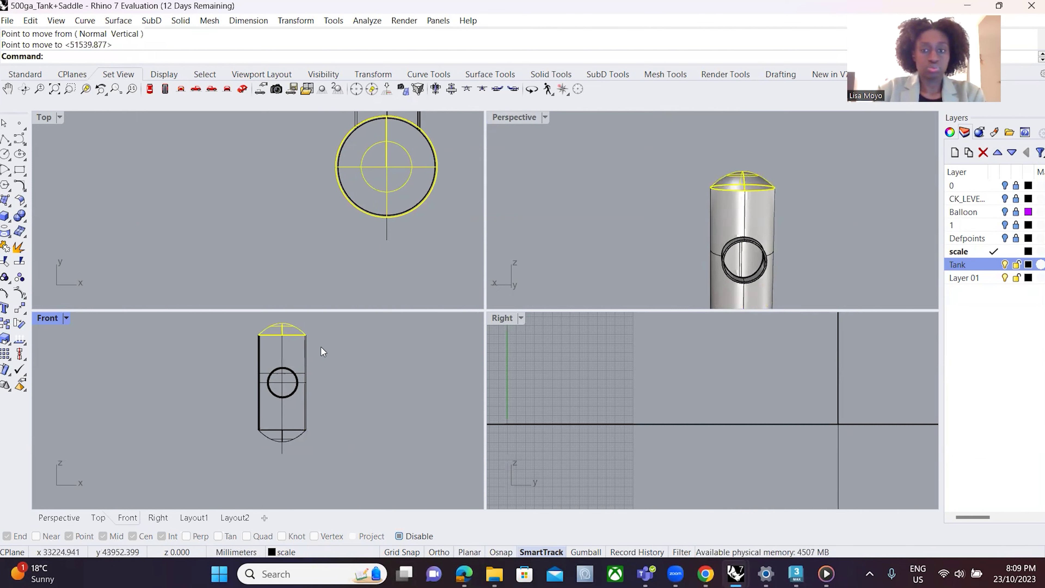
pyautogui.click(752, 155)
pyautogui.moveTo(689, 195); pyautogui.dragTo(773, 219, button='right')
pyautogui.scroll(-1, 277, 348)
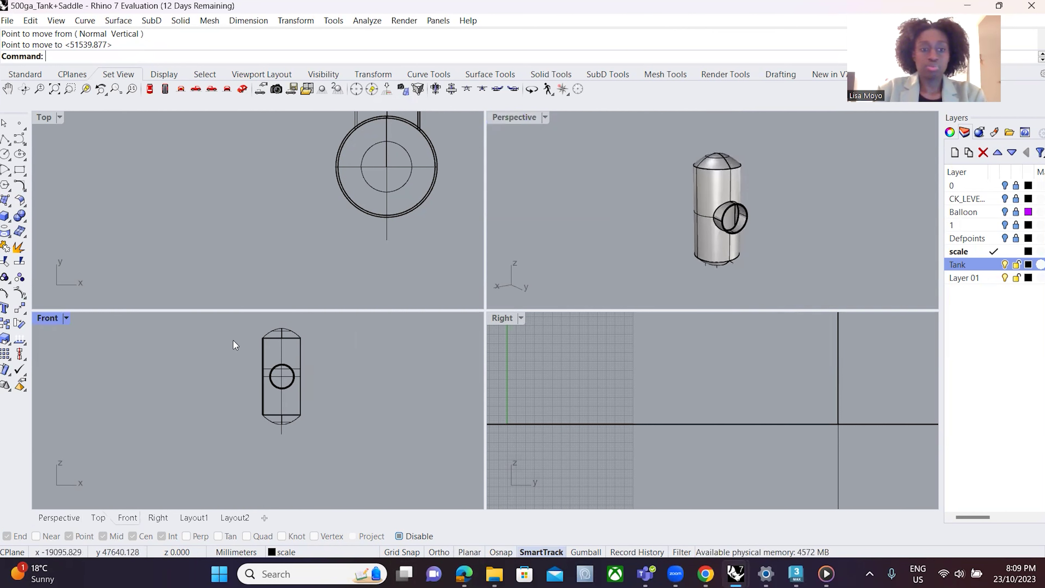
# - Create a new layer below Layer 01, keeping its default name
pyautogui.moveTo(247, 324); pyautogui.dragTo(362, 468)
pyautogui.press('Escape')
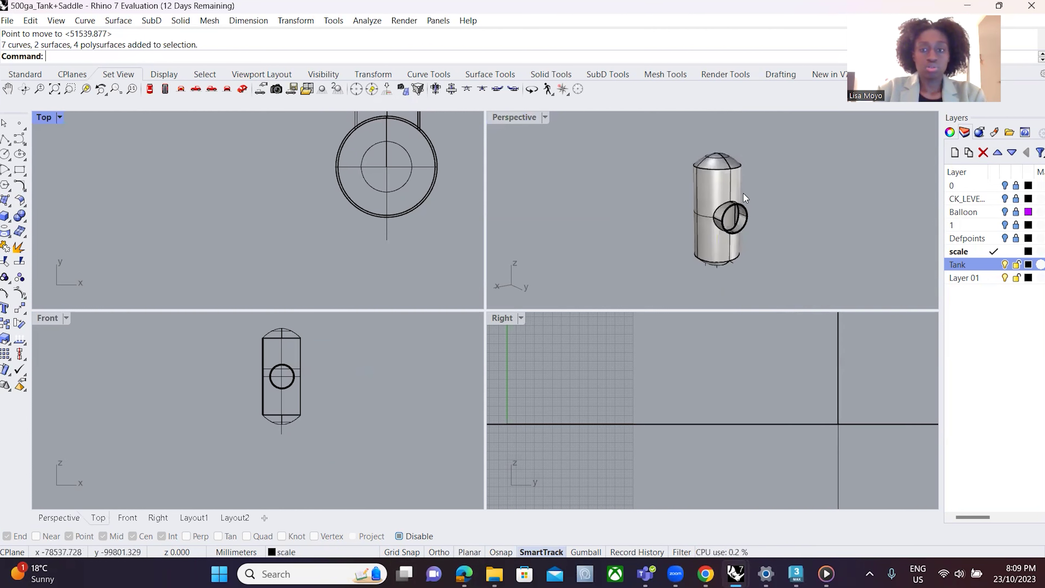
pyautogui.scroll(2, 743, 193)
pyautogui.click(973, 281)
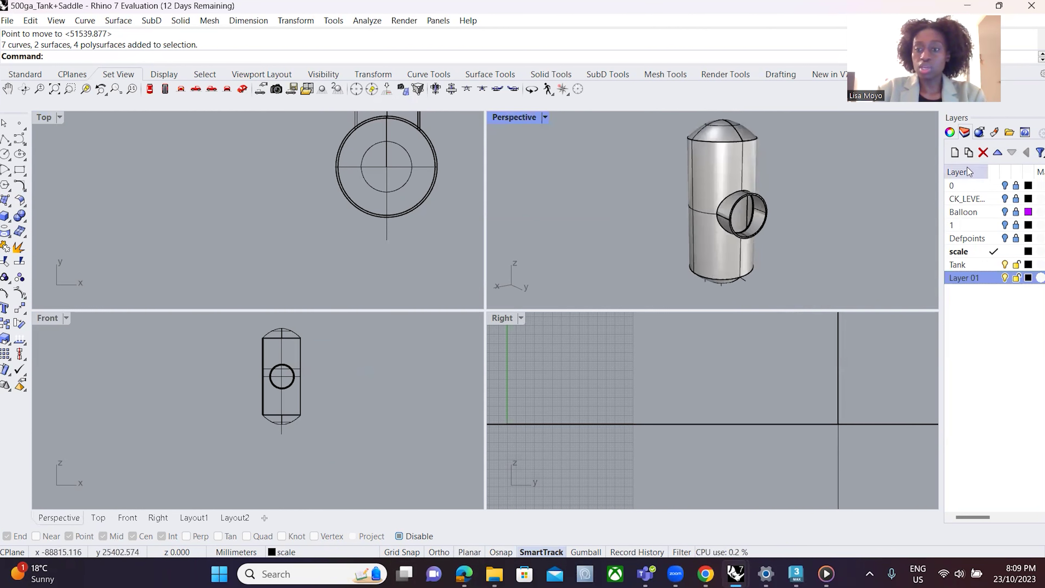
pyautogui.click(954, 152)
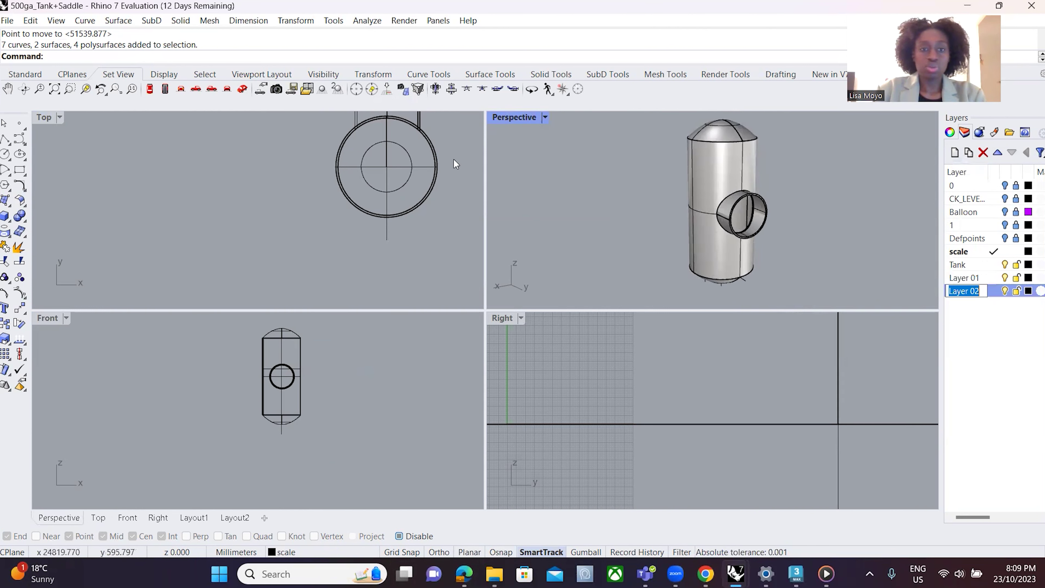
# - Reassign the tank body, side tube and both paraboloid ends to the new layer, and make that layer current
pyautogui.click(746, 162)
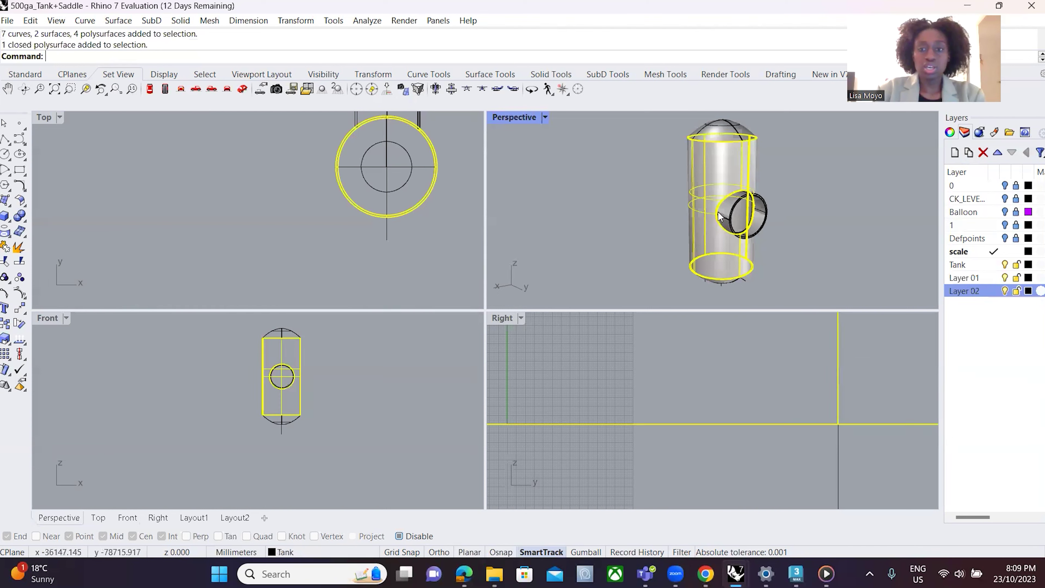
pyautogui.keyDown('shift'); pyautogui.click(765, 213); pyautogui.keyUp('shift')
pyautogui.scroll(2, 732, 292)
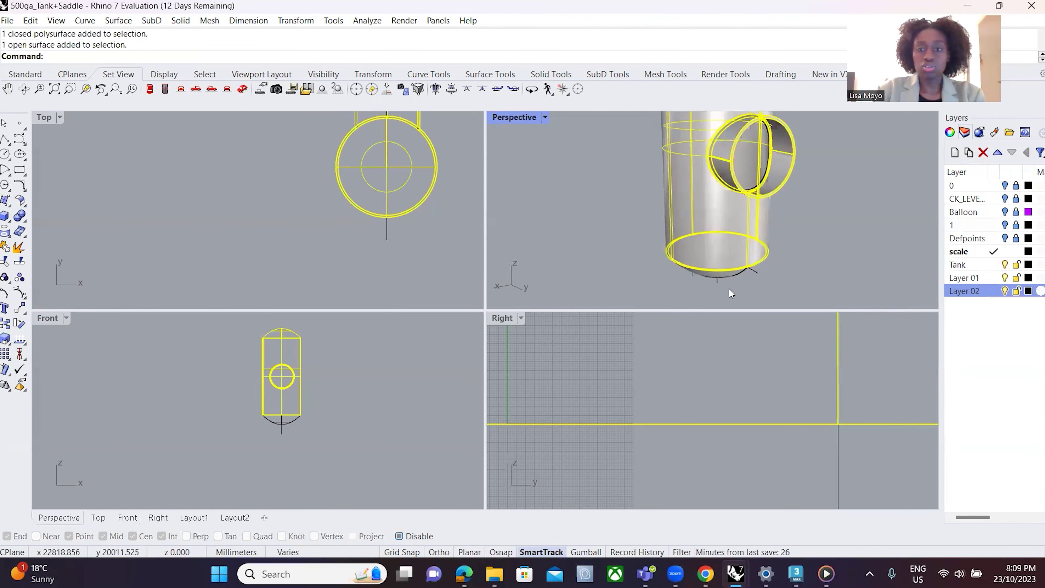
pyautogui.keyDown('shift'); pyautogui.click(733, 280); pyautogui.keyUp('shift')
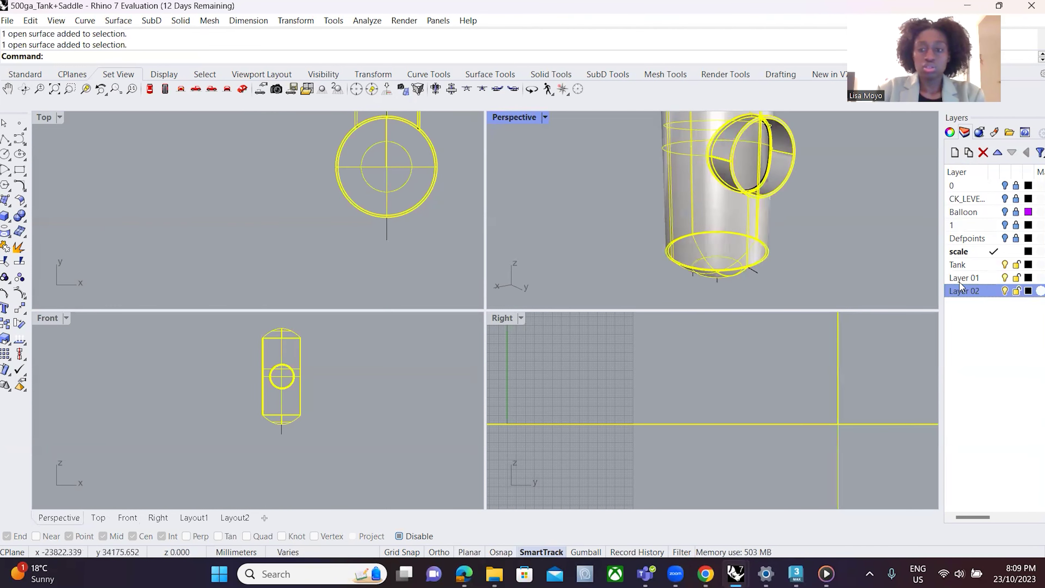
pyautogui.rightClick(969, 290)
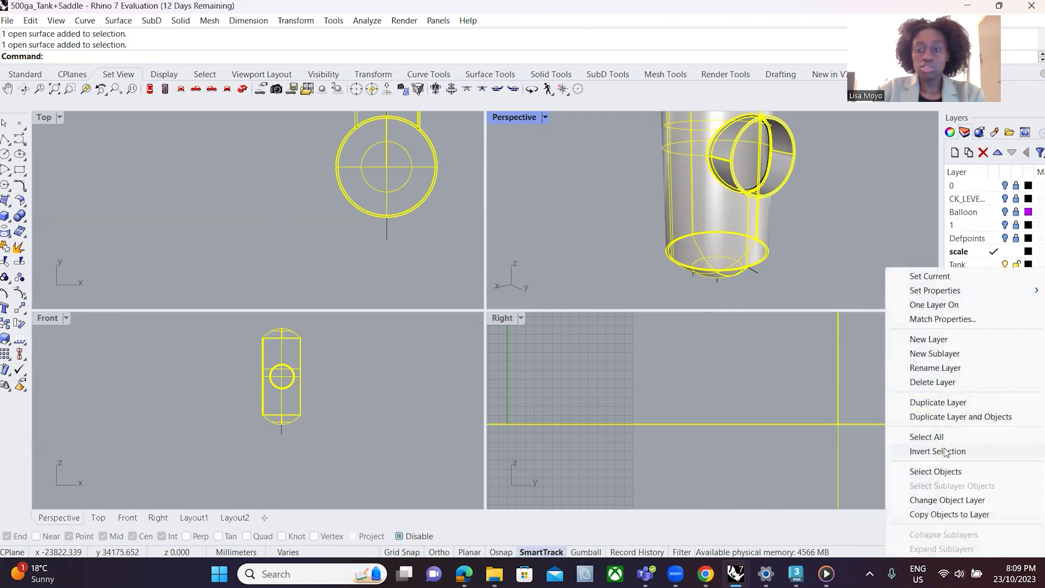
pyautogui.click(944, 501)
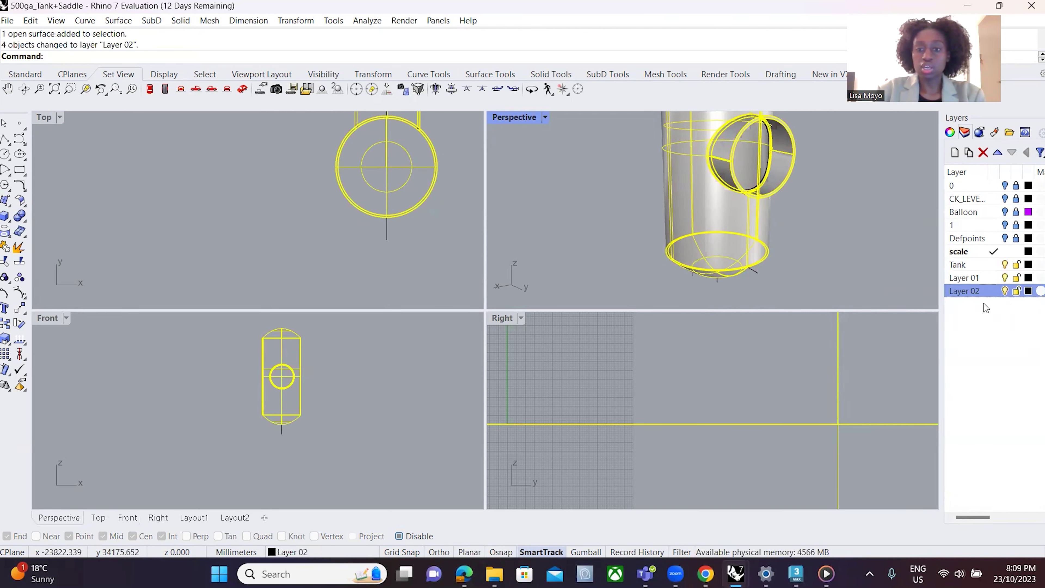
pyautogui.doubleClick(981, 291)
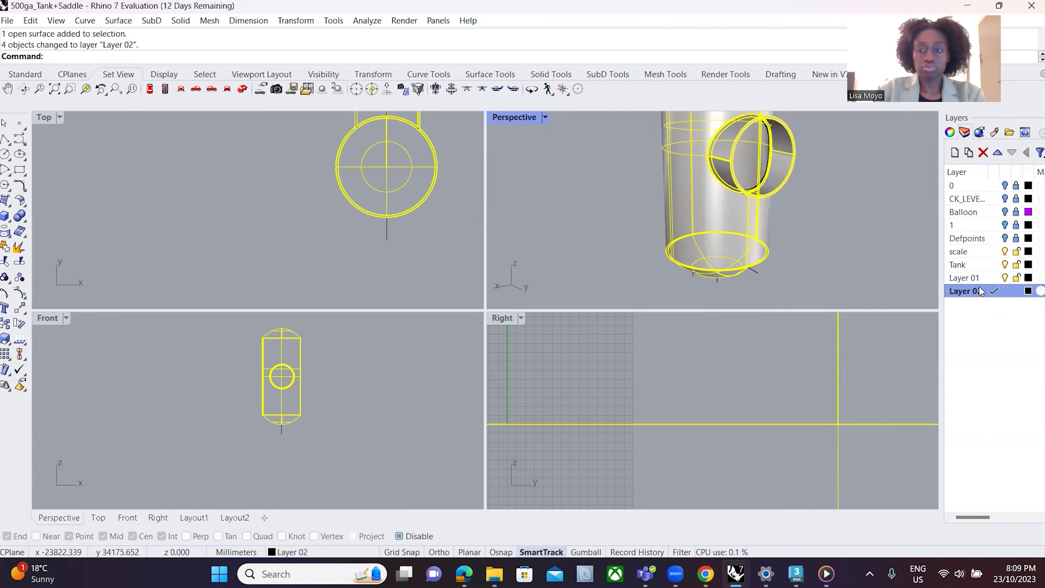
# - Deselect the tank parts and hide the Tank, Layer 01 and scale layers
pyautogui.click(815, 210)
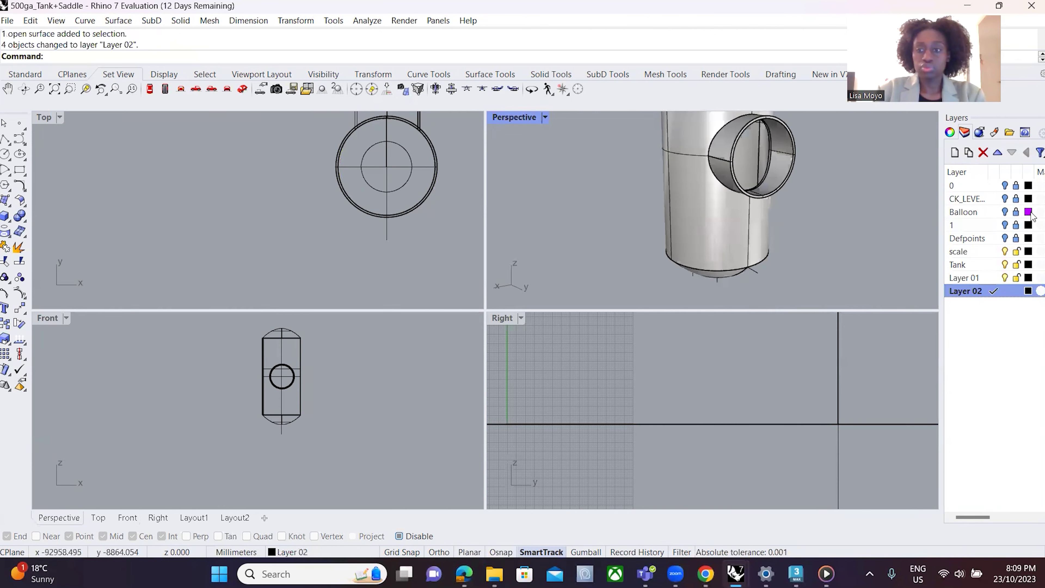
pyautogui.click(1007, 270)
pyautogui.click(1008, 275)
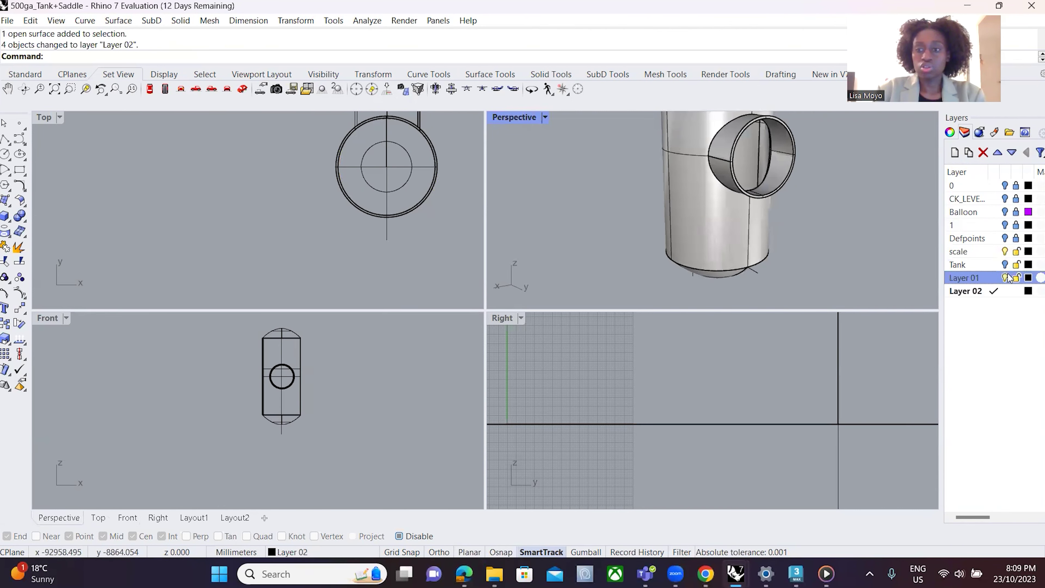
pyautogui.click(1003, 252)
pyautogui.scroll(-6, 790, 209)
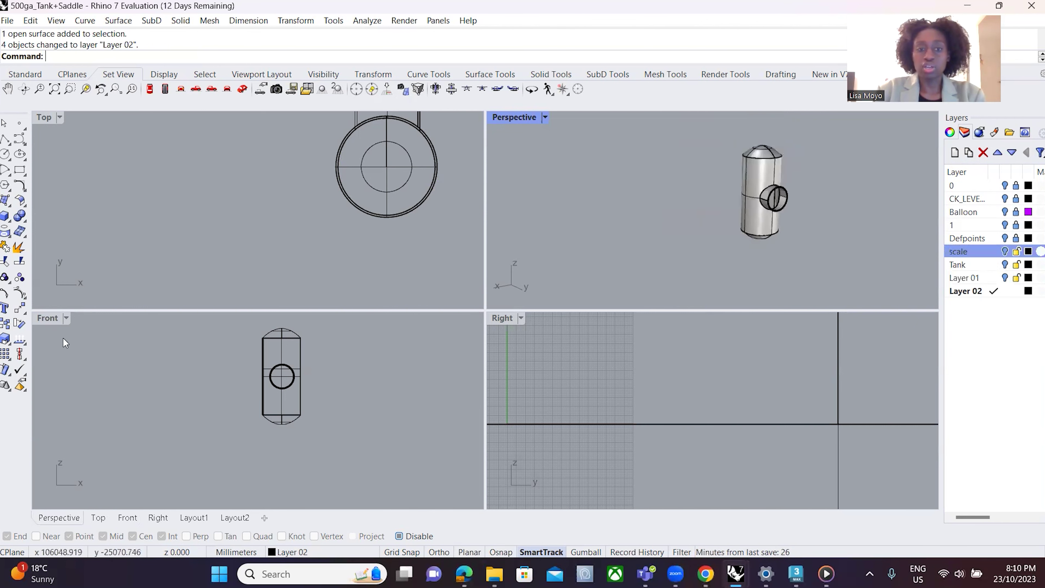
pyautogui.scroll(-3, 362, 210)
pyautogui.moveTo(325, 135); pyautogui.dragTo(411, 238)
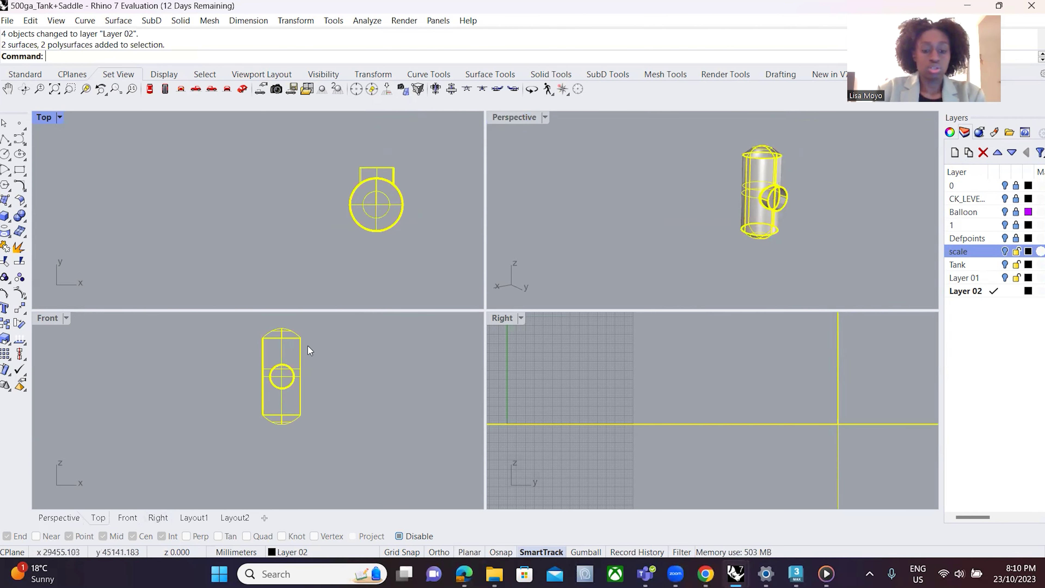
pyautogui.write('sc')
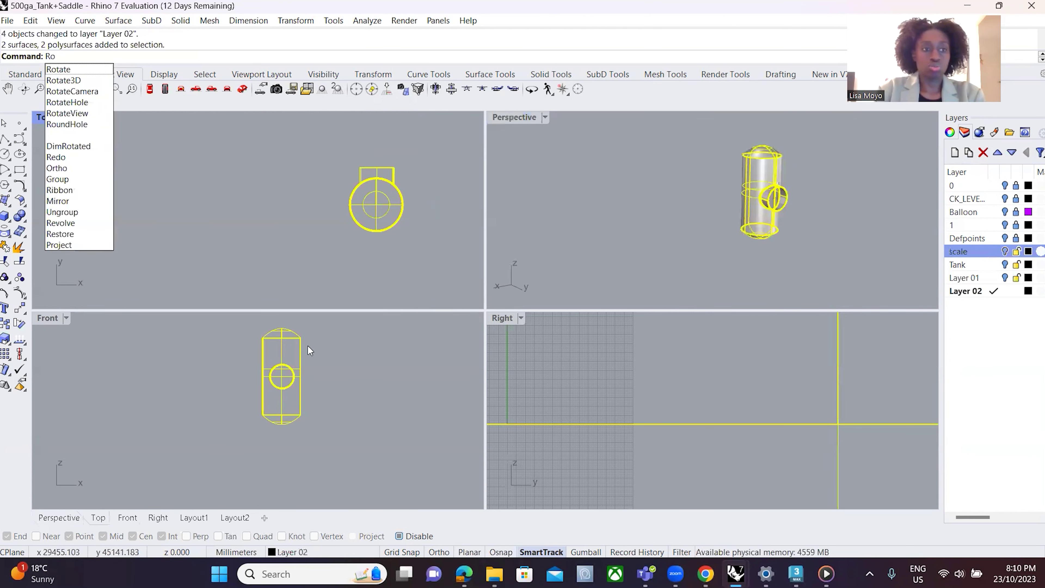
pyautogui.press('BackSpace')
pyautogui.press('BackSpace')
pyautogui.write('ExtrudeCrv')
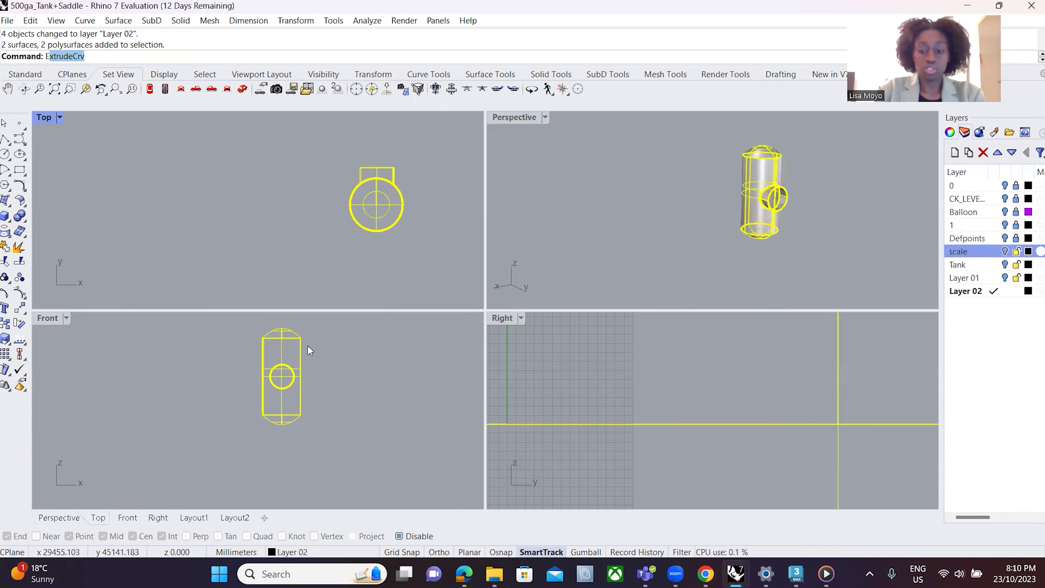
pyautogui.press('Return')
pyautogui.press('Escape')
pyautogui.click(327, 386)
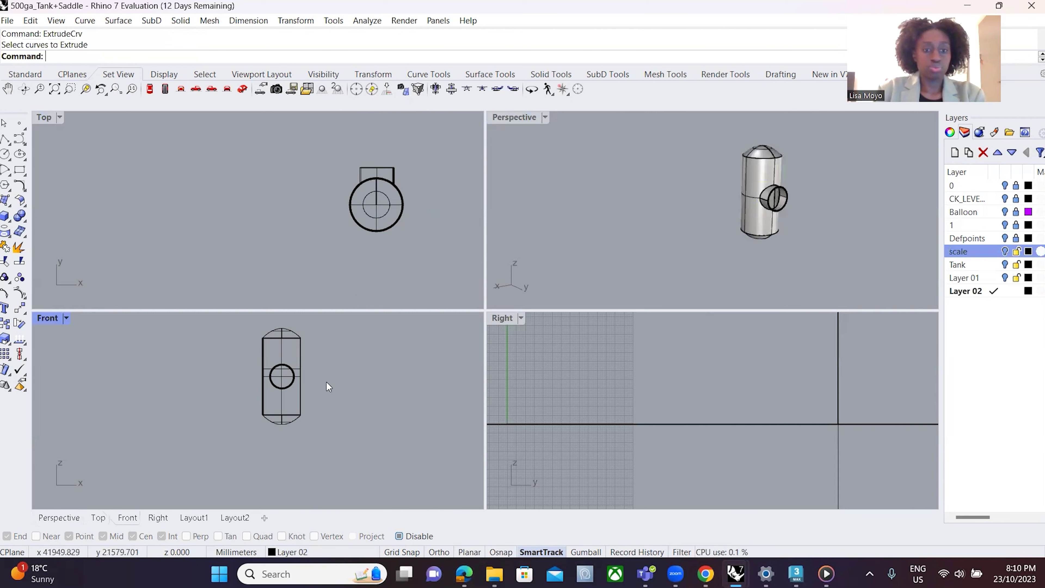
# - Re-enable the object snaps and rotate the whole tank 90° clockwise in the front view about its lower-left corner, laying it horizontal
pyautogui.moveTo(218, 317); pyautogui.dragTo(426, 448)
pyautogui.write('Rotate')
pyautogui.press('Return')
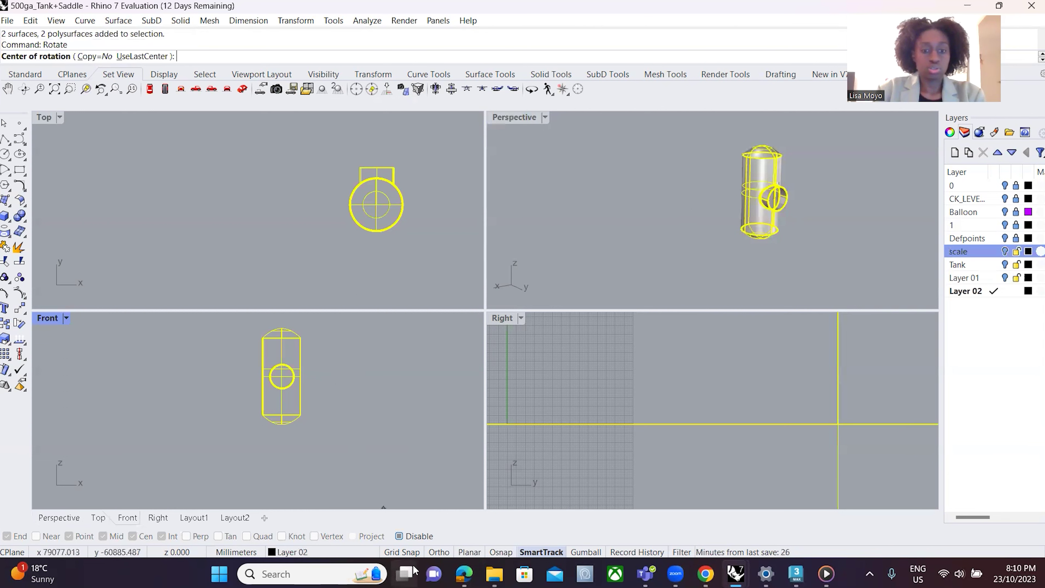
pyautogui.click(399, 536)
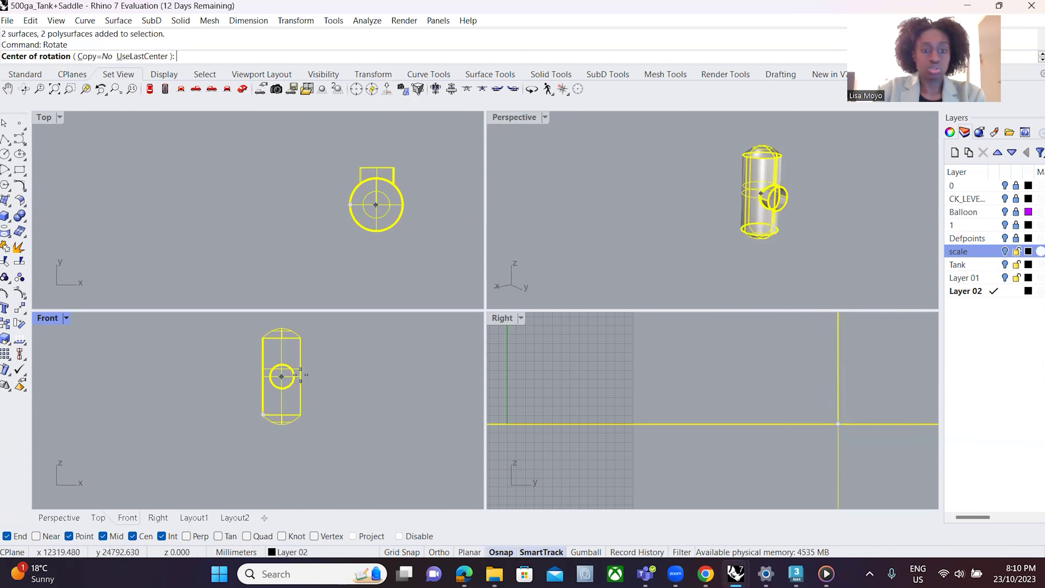
pyautogui.scroll(2, 294, 373)
pyautogui.click(244, 435)
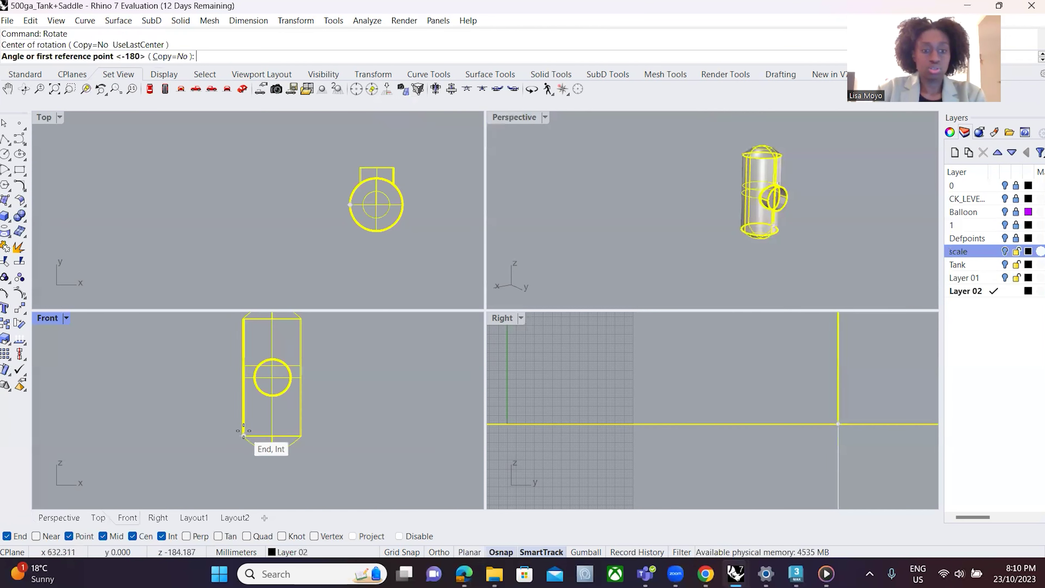
pyautogui.scroll(-3, 244, 435)
pyautogui.click(198, 432)
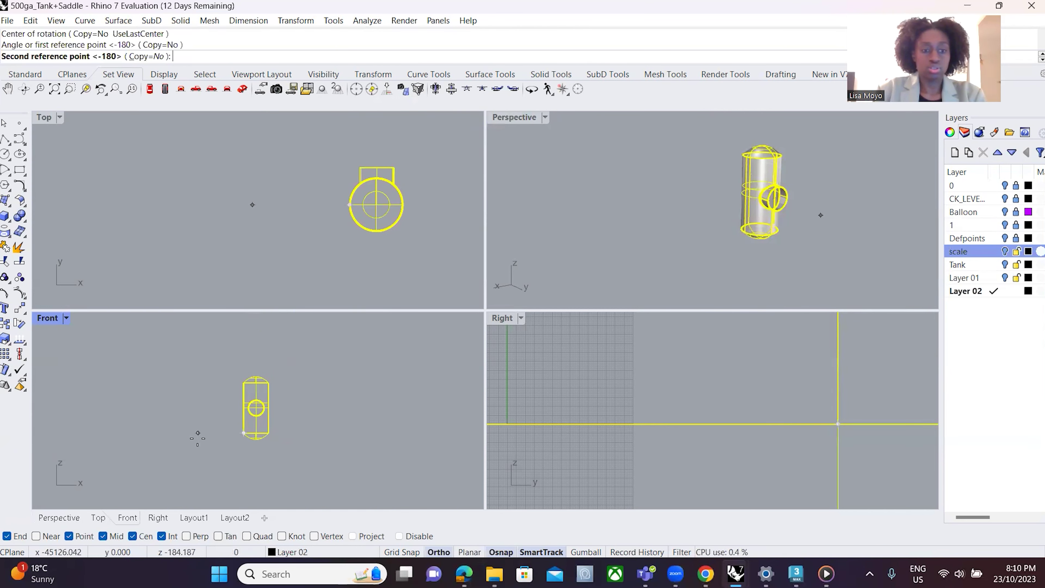
pyautogui.press('Escape')
pyautogui.press('Escape')
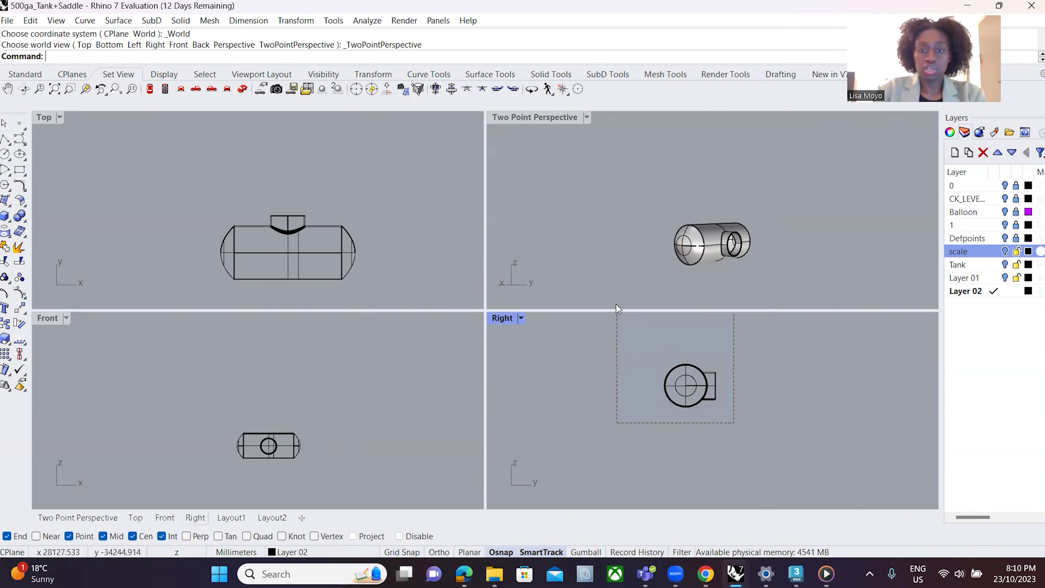
# - Rotate all tank parts 90° in the right view about the centre of the circular end so the side tube points straight up
pyautogui.hotkey('ctrl', 'a')
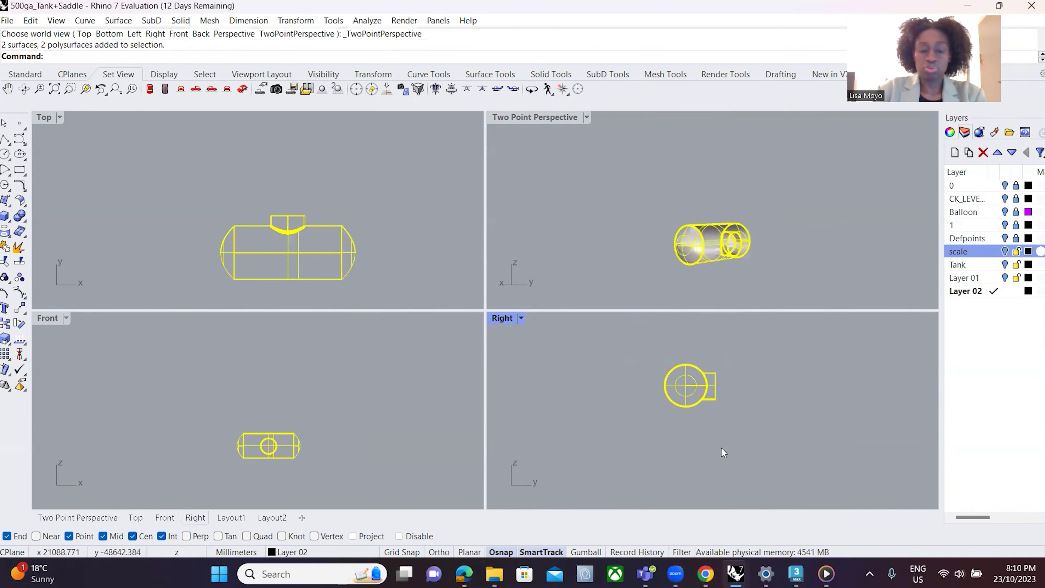
pyautogui.write('Rotate')
pyautogui.press('Return')
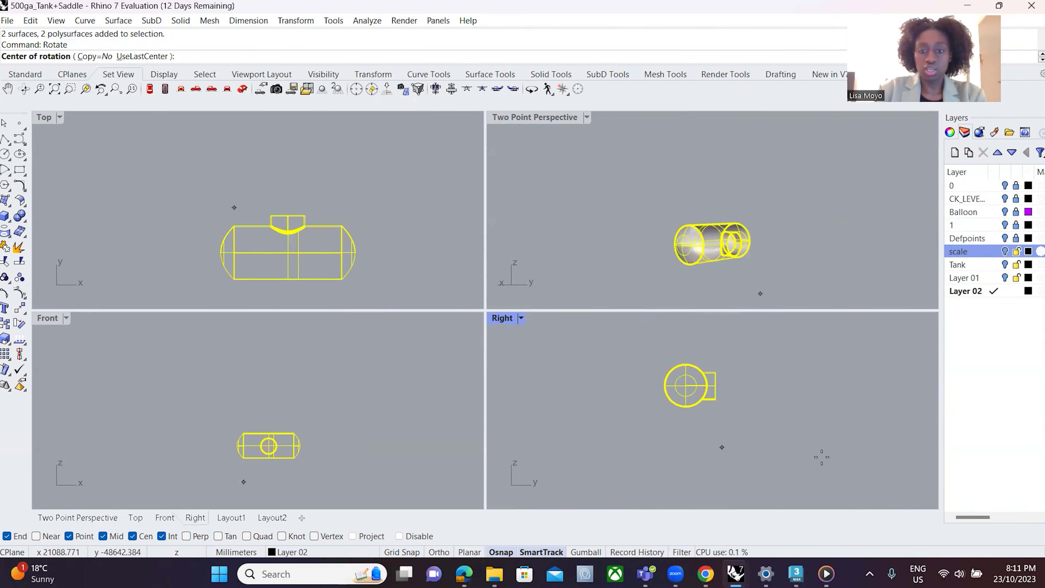
pyautogui.click(685, 385)
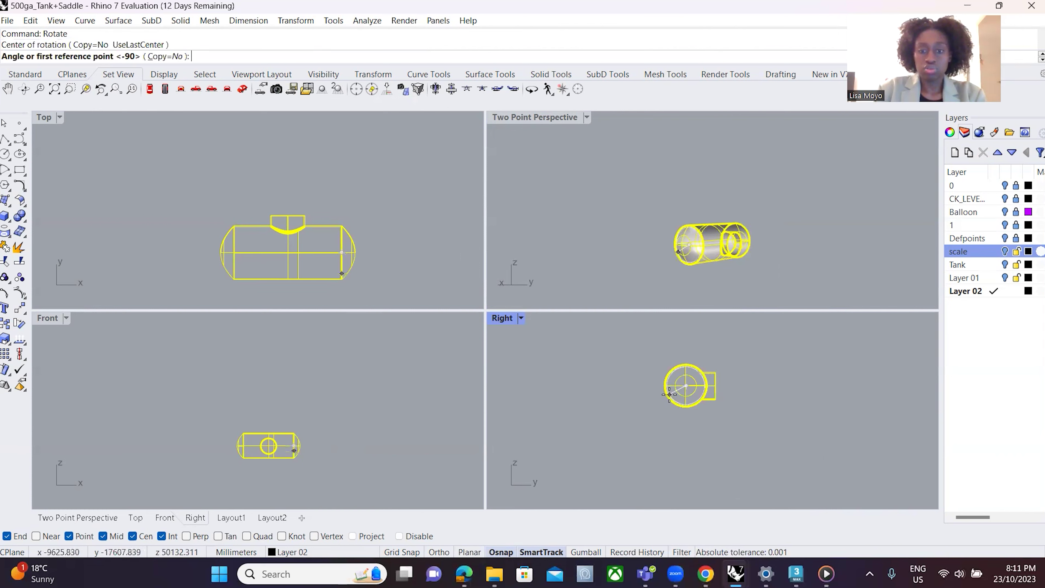
pyautogui.press('F8')
pyautogui.click(630, 385)
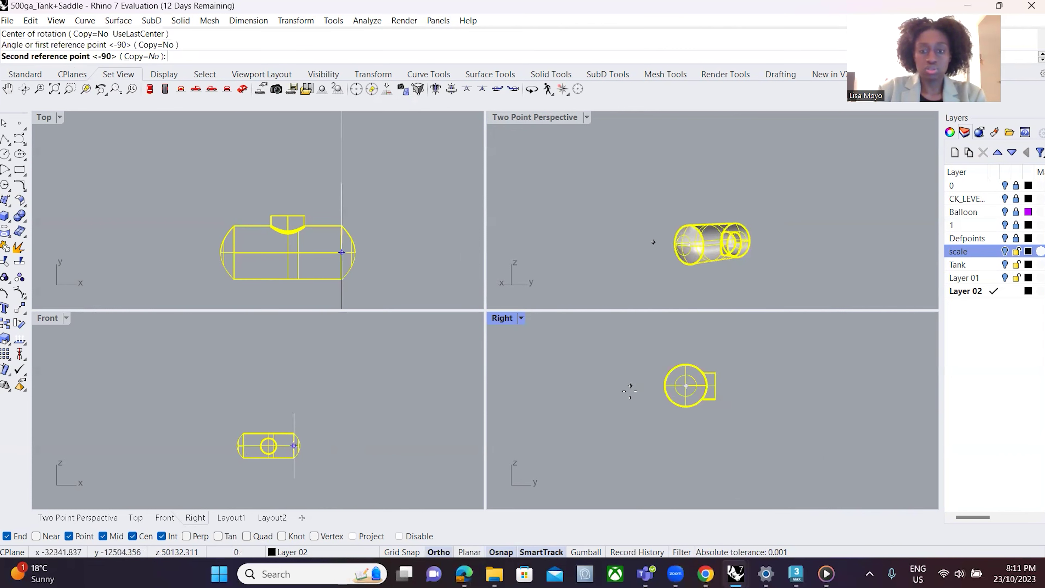
pyautogui.click(703, 478)
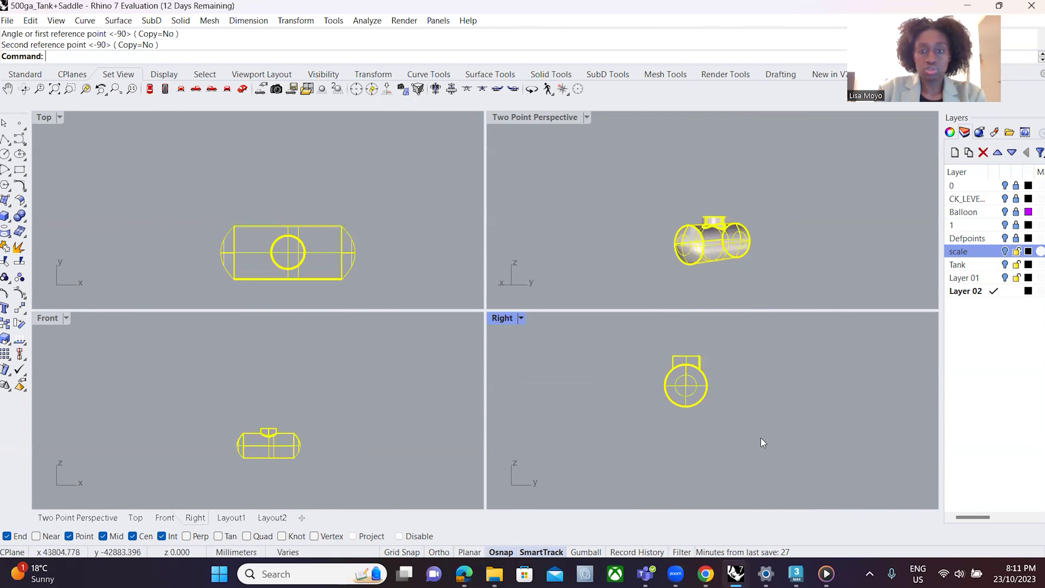
pyautogui.press('Escape')
pyautogui.scroll(3, 710, 245)
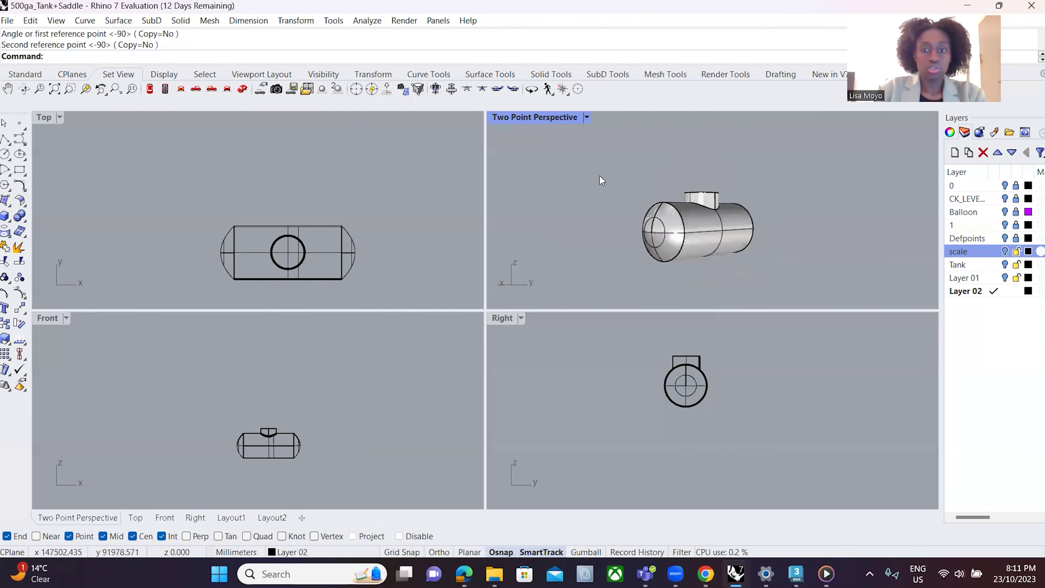
pyautogui.moveTo(600, 175); pyautogui.dragTo(897, 289)
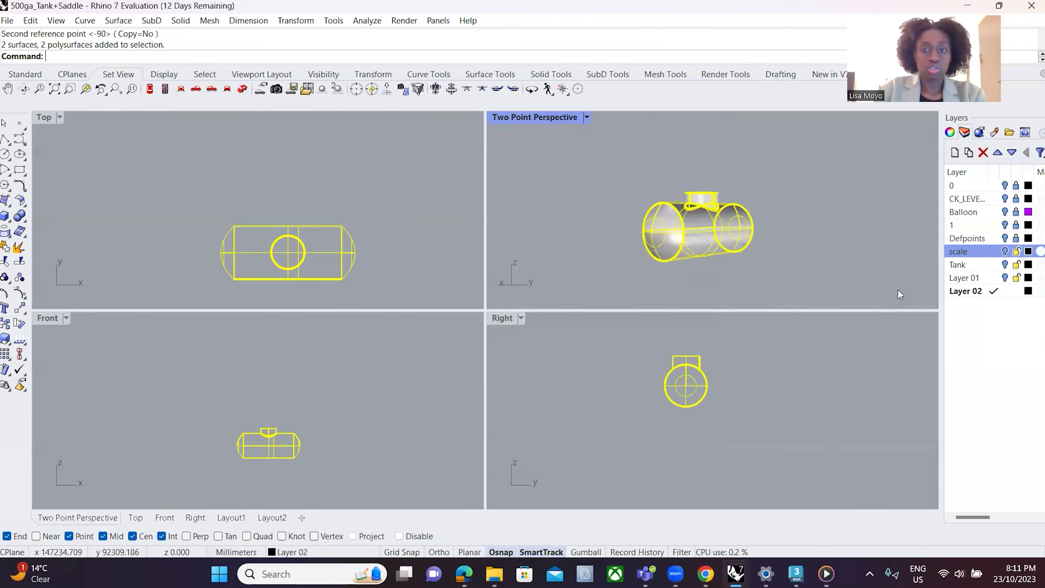
pyautogui.click(8, 21)
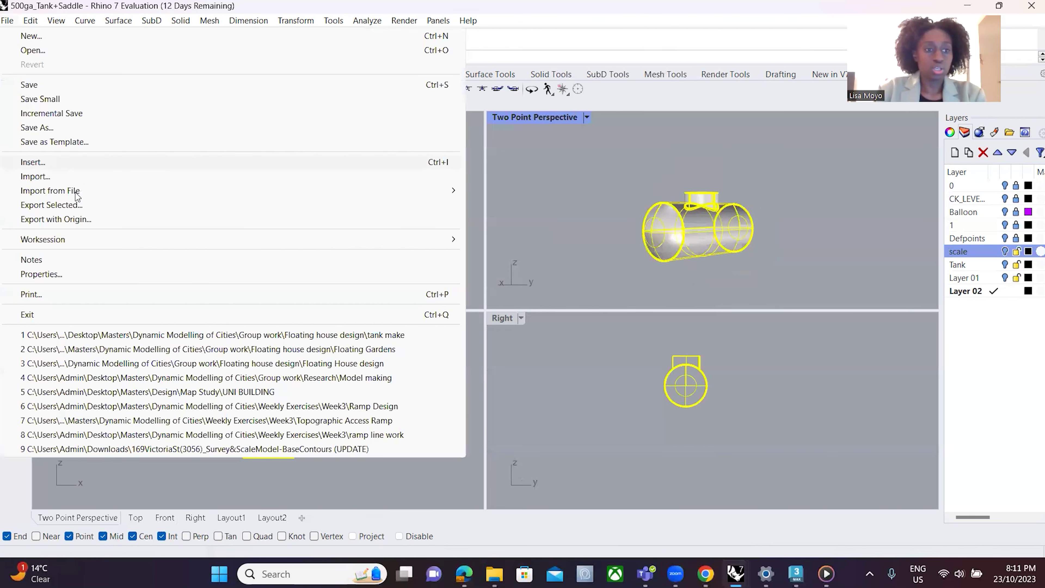
pyautogui.click(861, 180)
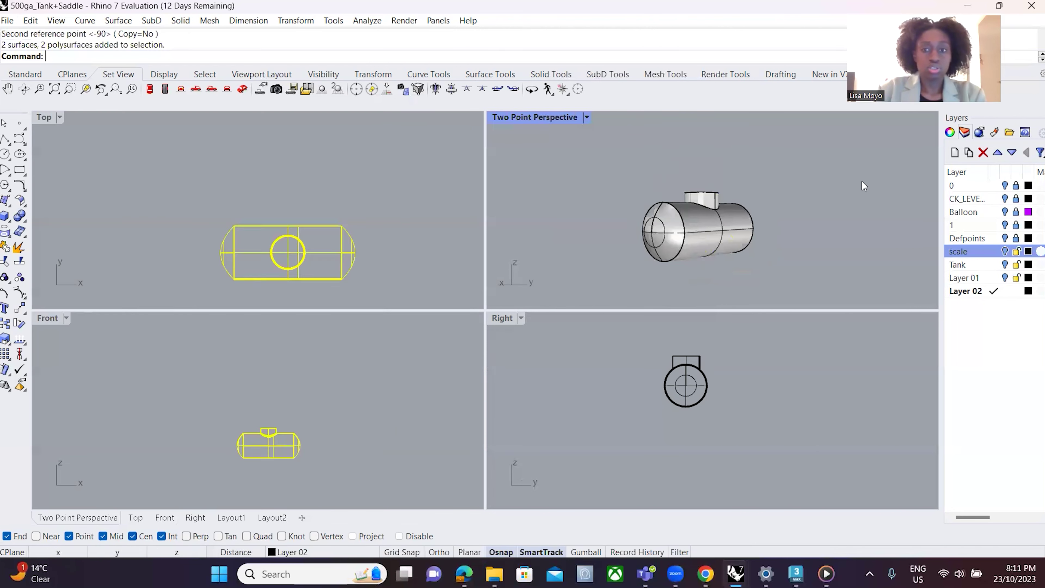
# - Select all four tank parts and start exporting them to the Tutorial 03 folder within Tutorial Material
pyautogui.click(702, 199)
pyautogui.moveTo(783, 252); pyautogui.dragTo(601, 182)
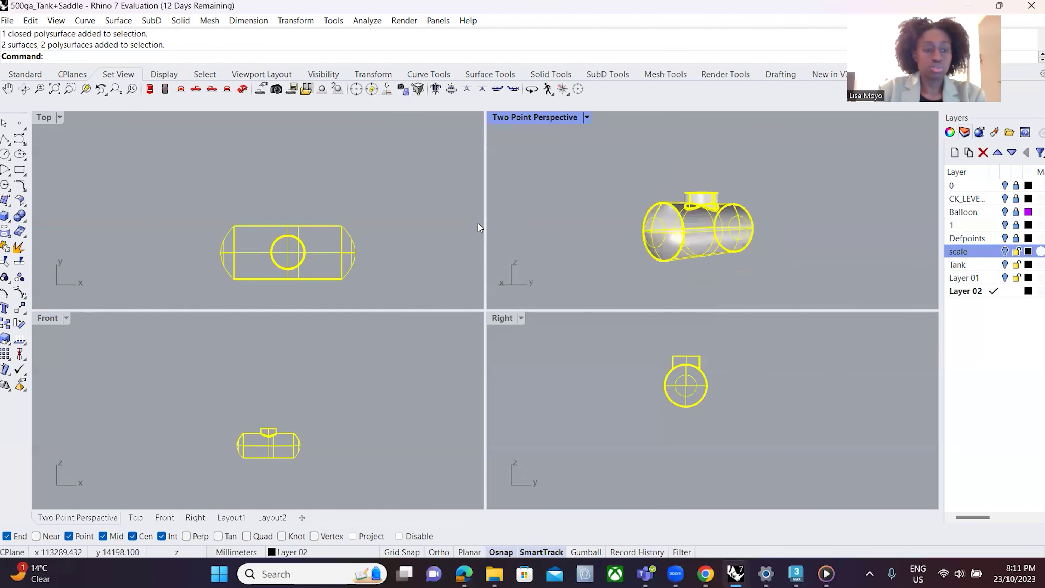
pyautogui.write('Export')
pyautogui.press('Return')
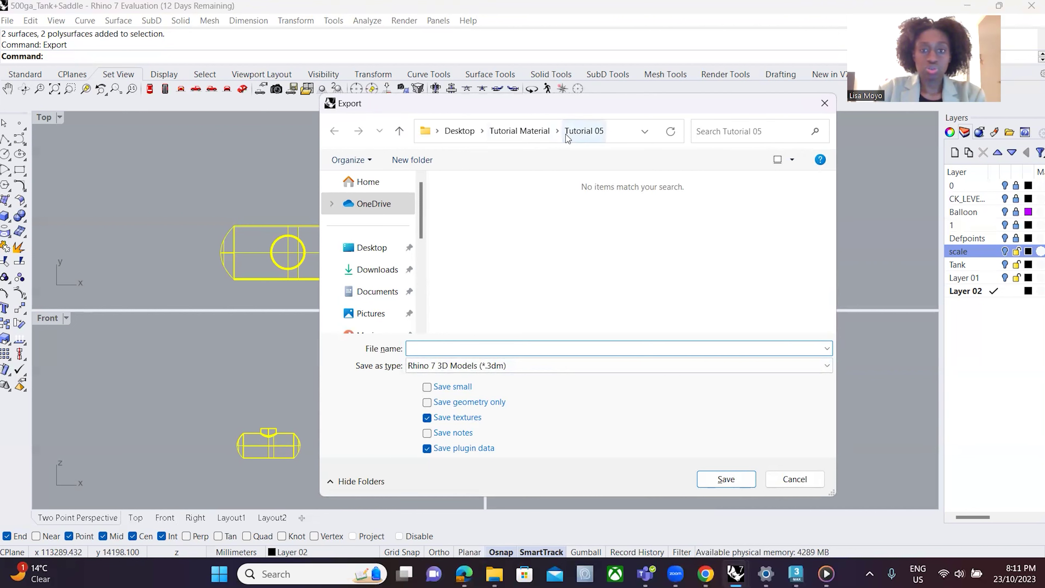
pyautogui.click(525, 136)
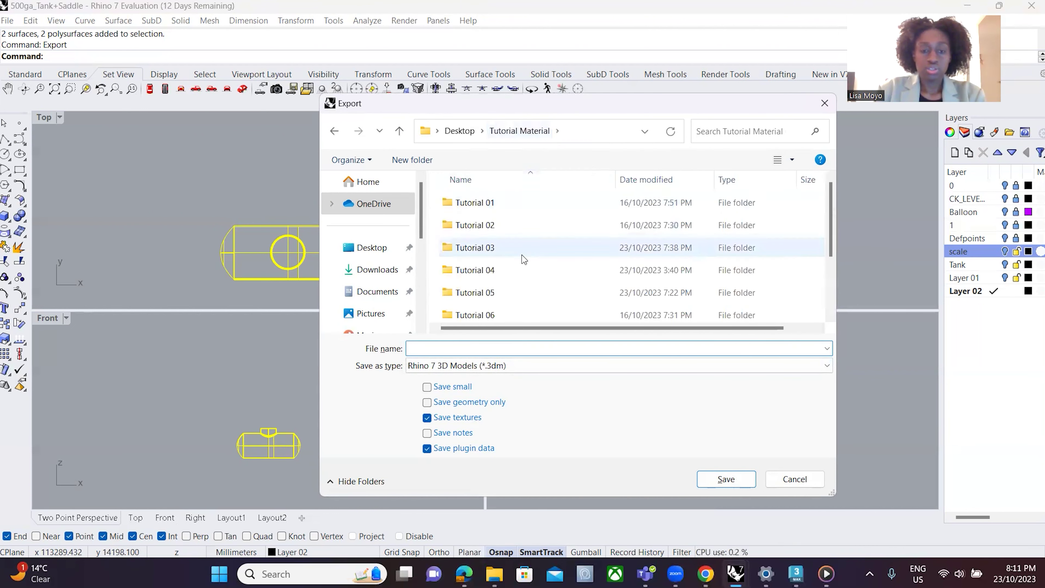
pyautogui.click(486, 252)
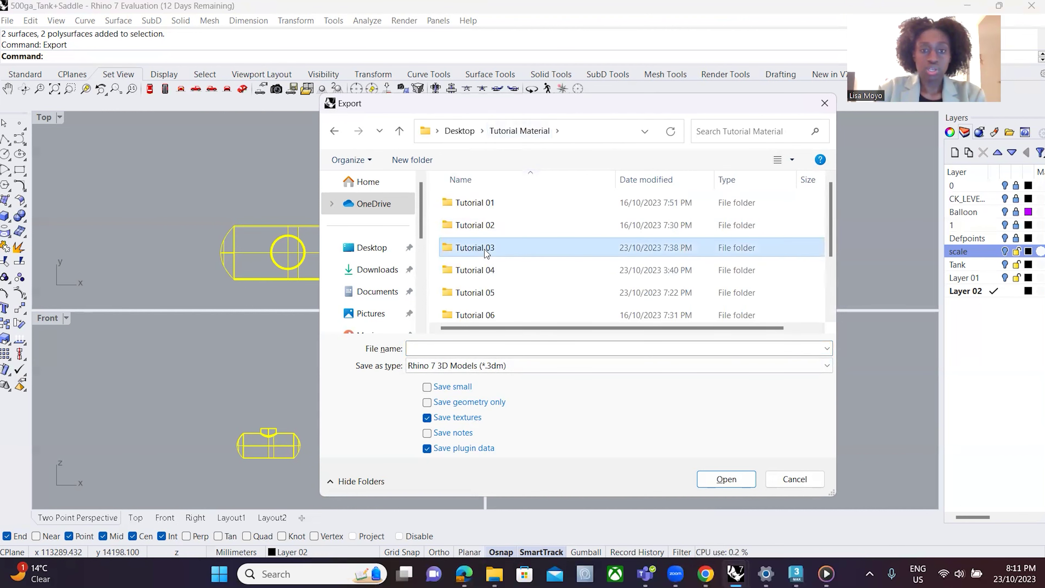
pyautogui.doubleClick(487, 252)
# - Save the export as an AutoCAD Drawing Exchange (*.dxf) file named "Tank Model"
pyautogui.click(516, 365)
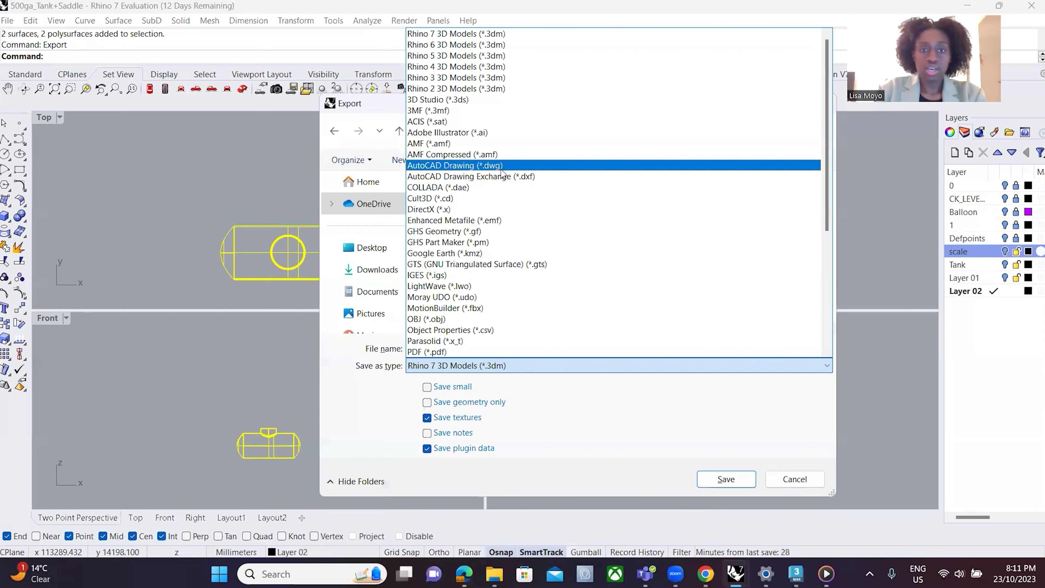
pyautogui.click(543, 178)
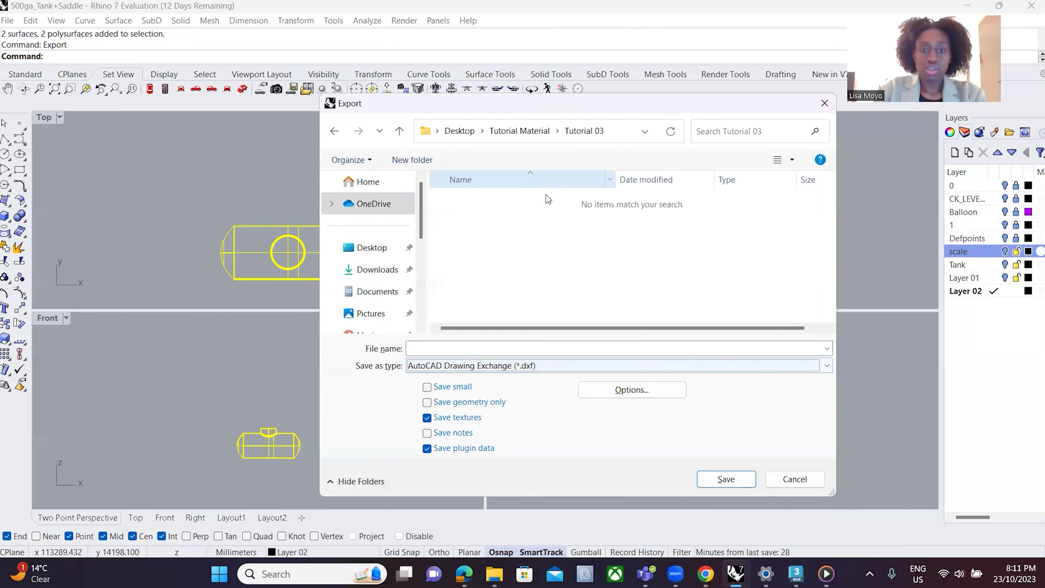
pyautogui.click(500, 349)
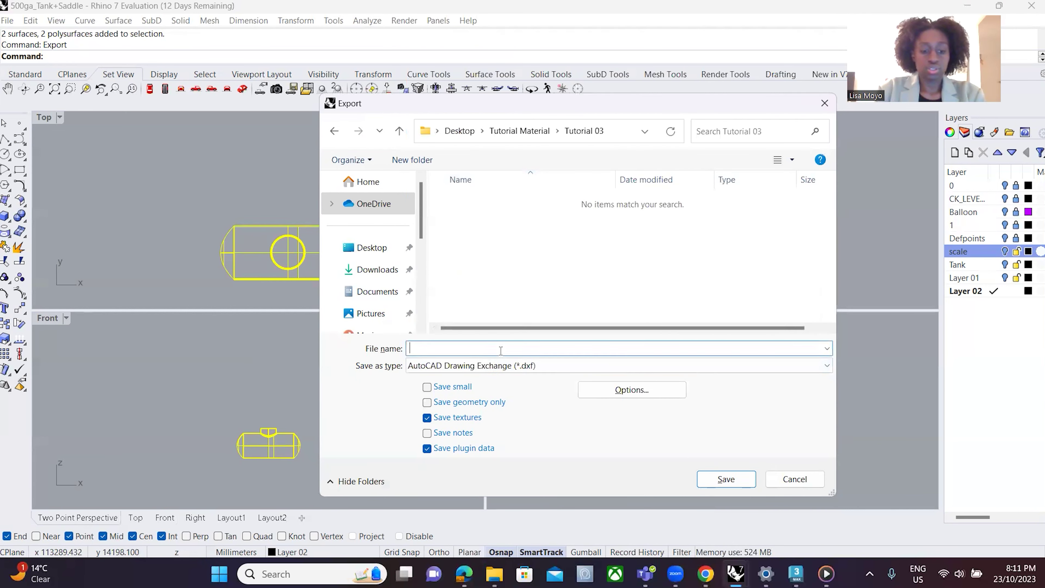
pyautogui.write('Ts')
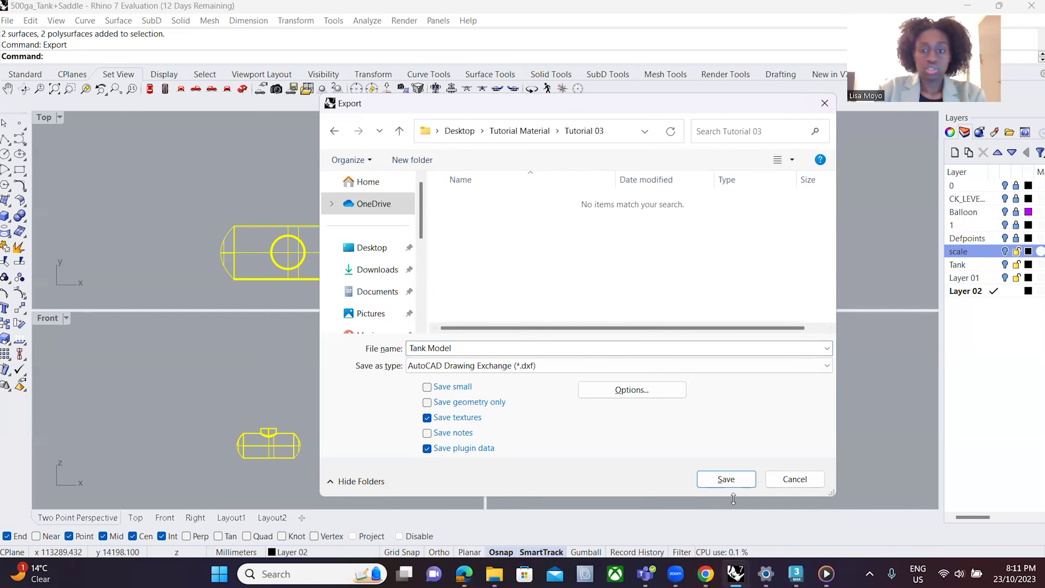
pyautogui.click(730, 485)
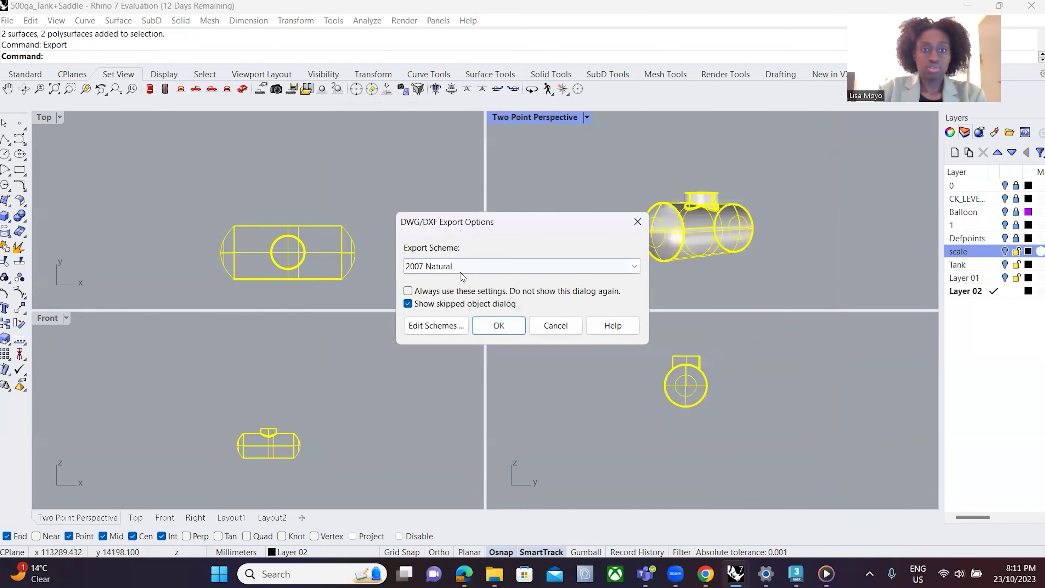
# - Keep the 2007 Natural export scheme and accept the polygon mesh options to complete the DXF export
pyautogui.click(476, 264)
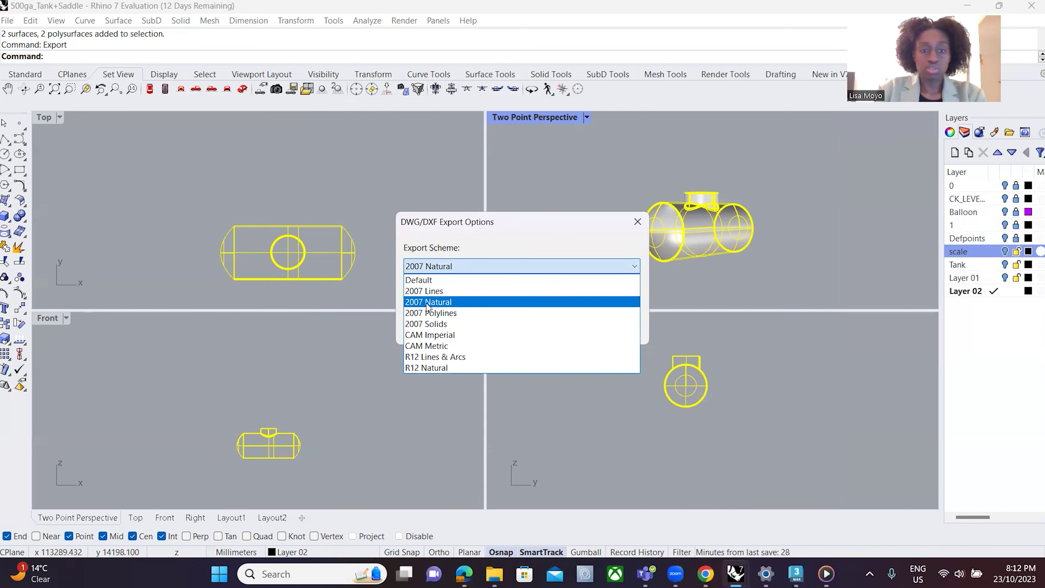
pyautogui.click(532, 229)
pyautogui.click(500, 323)
pyautogui.click(531, 270)
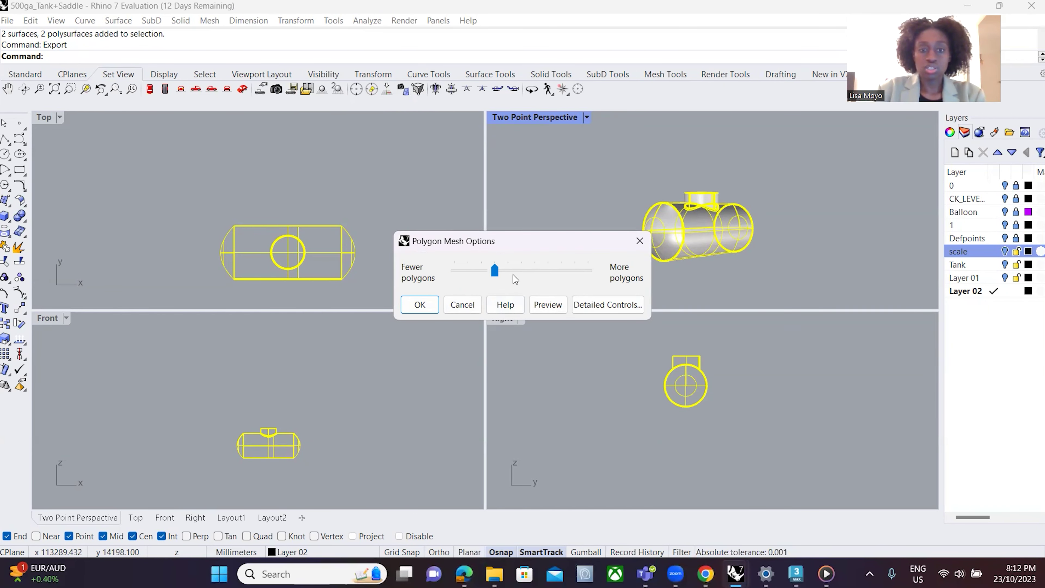
pyautogui.click(419, 304)
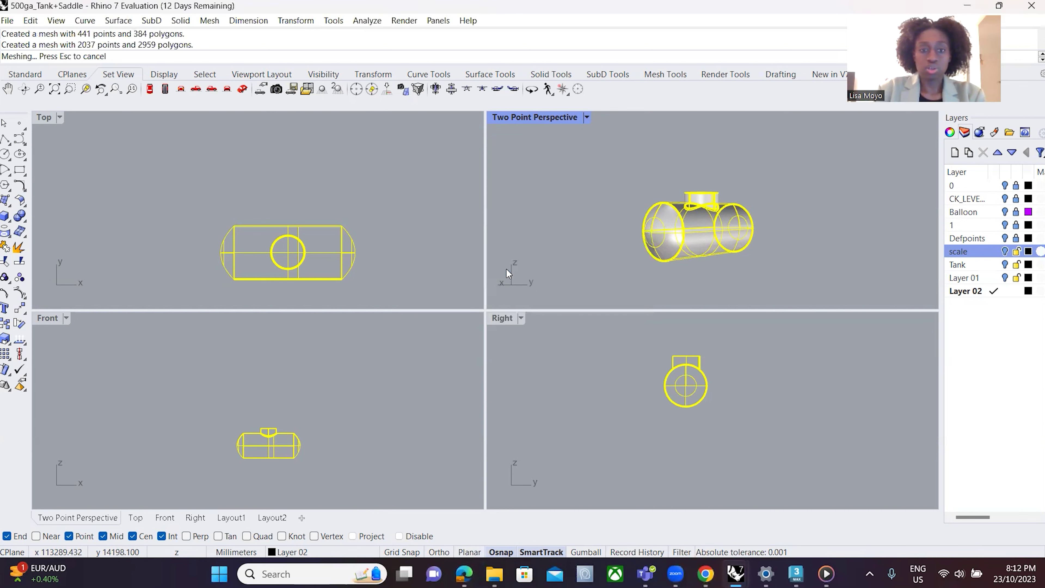